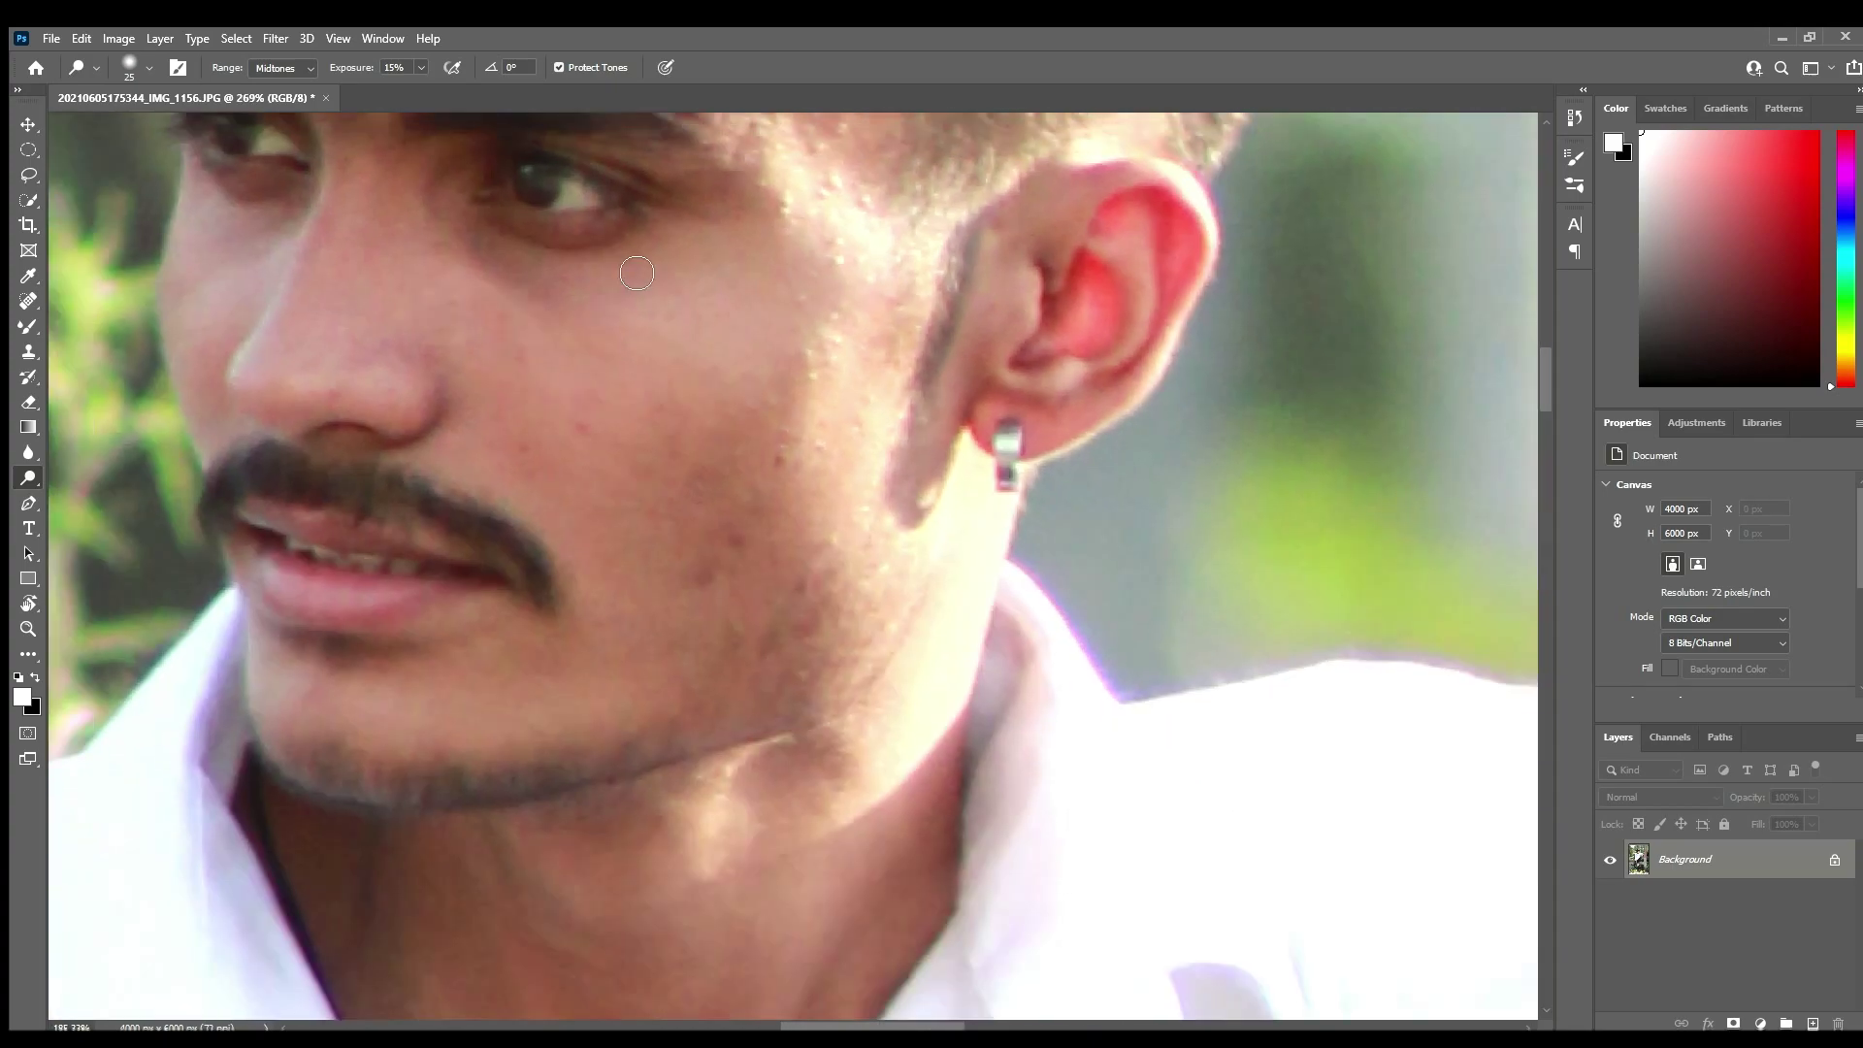
Duplicate the Background layer into a Background copy for retouching
scroll(637, 273, down, 2)
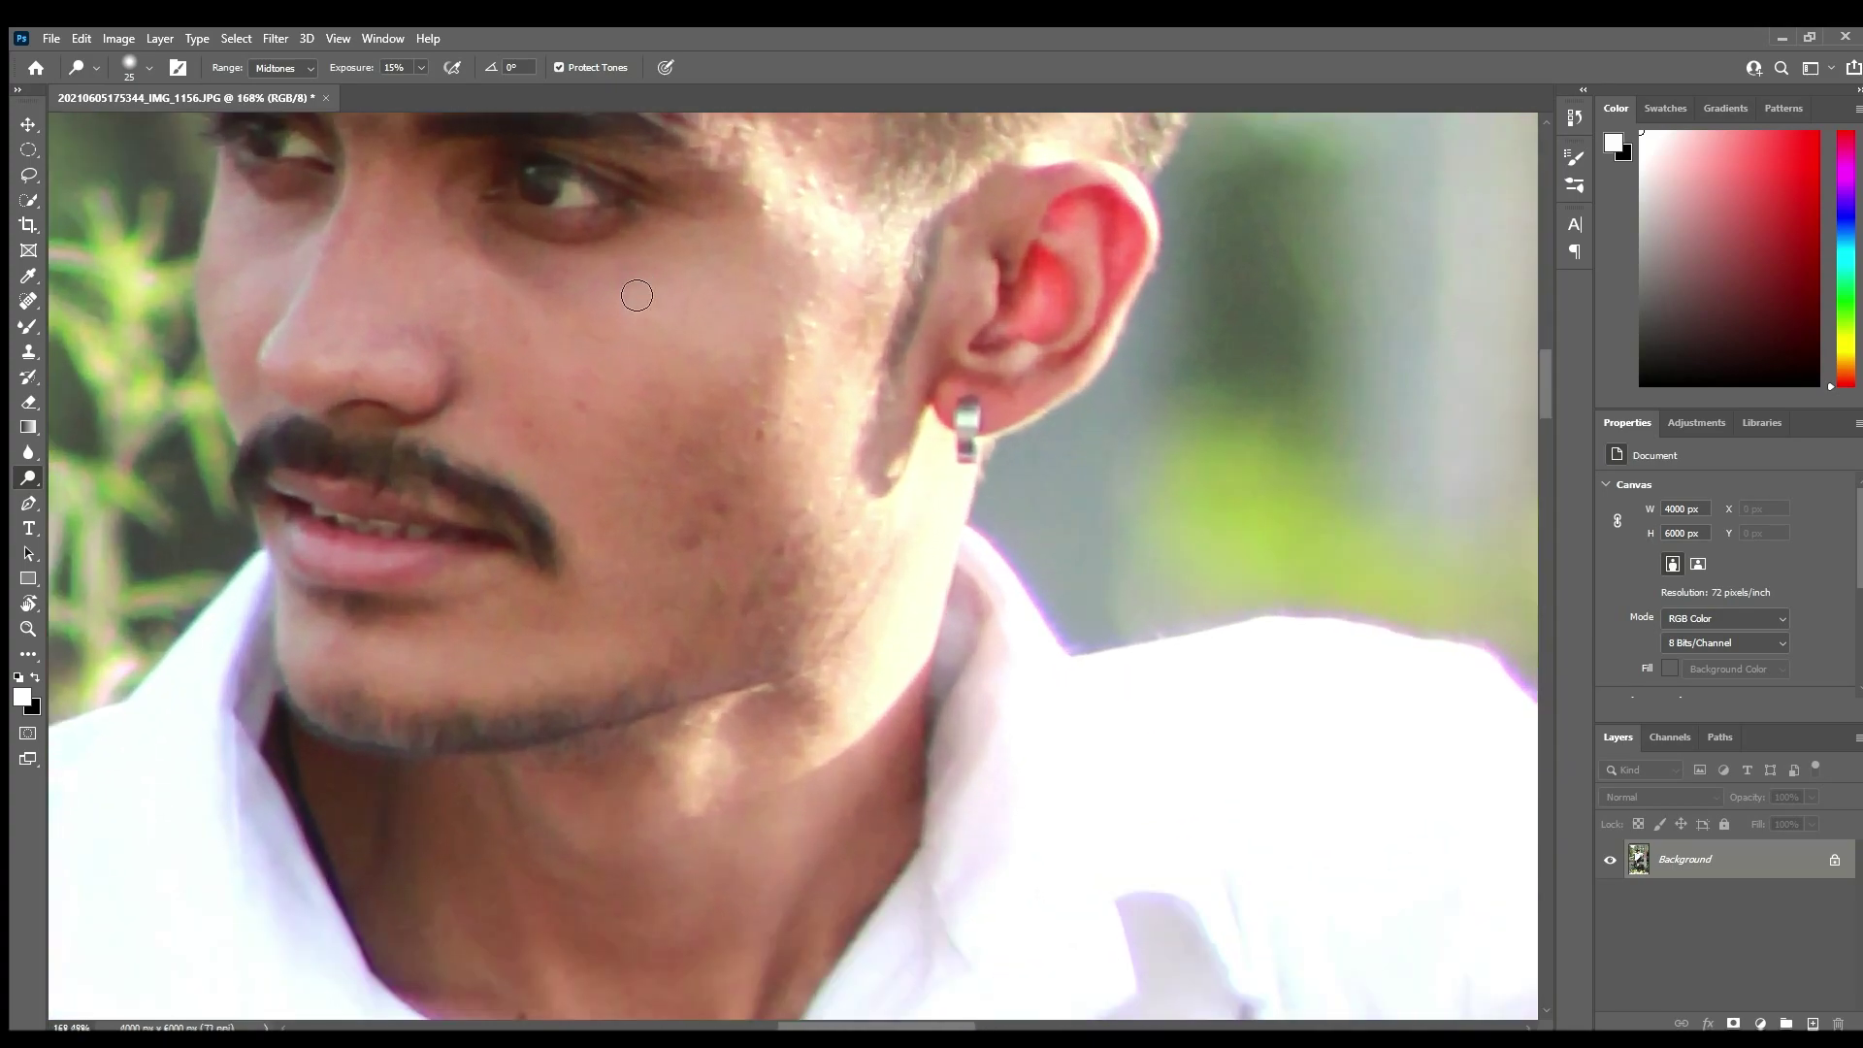
scroll(624, 291, down, 2)
scroll(611, 349, down, 2)
scroll(587, 350, down, 3)
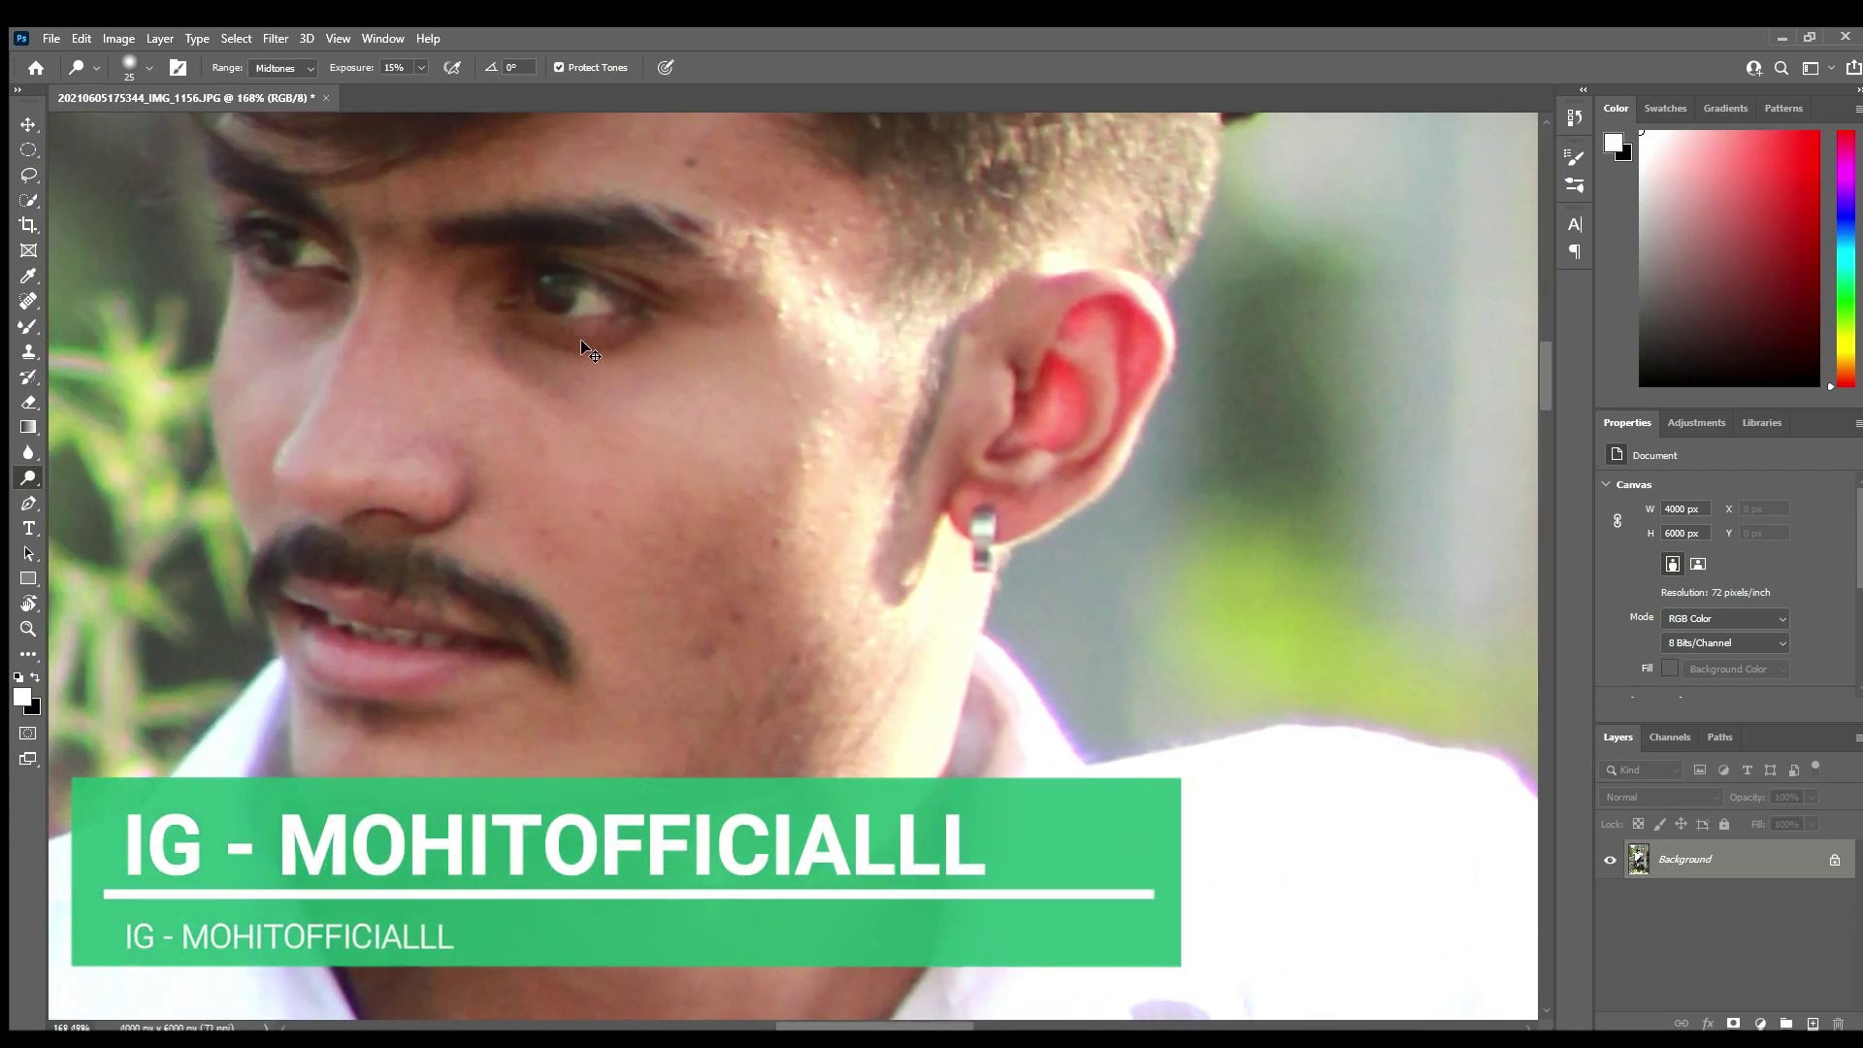
scroll(587, 350, down, 3)
scroll(587, 347, down, 3)
scroll(586, 347, down, 2)
scroll(586, 346, left, 2)
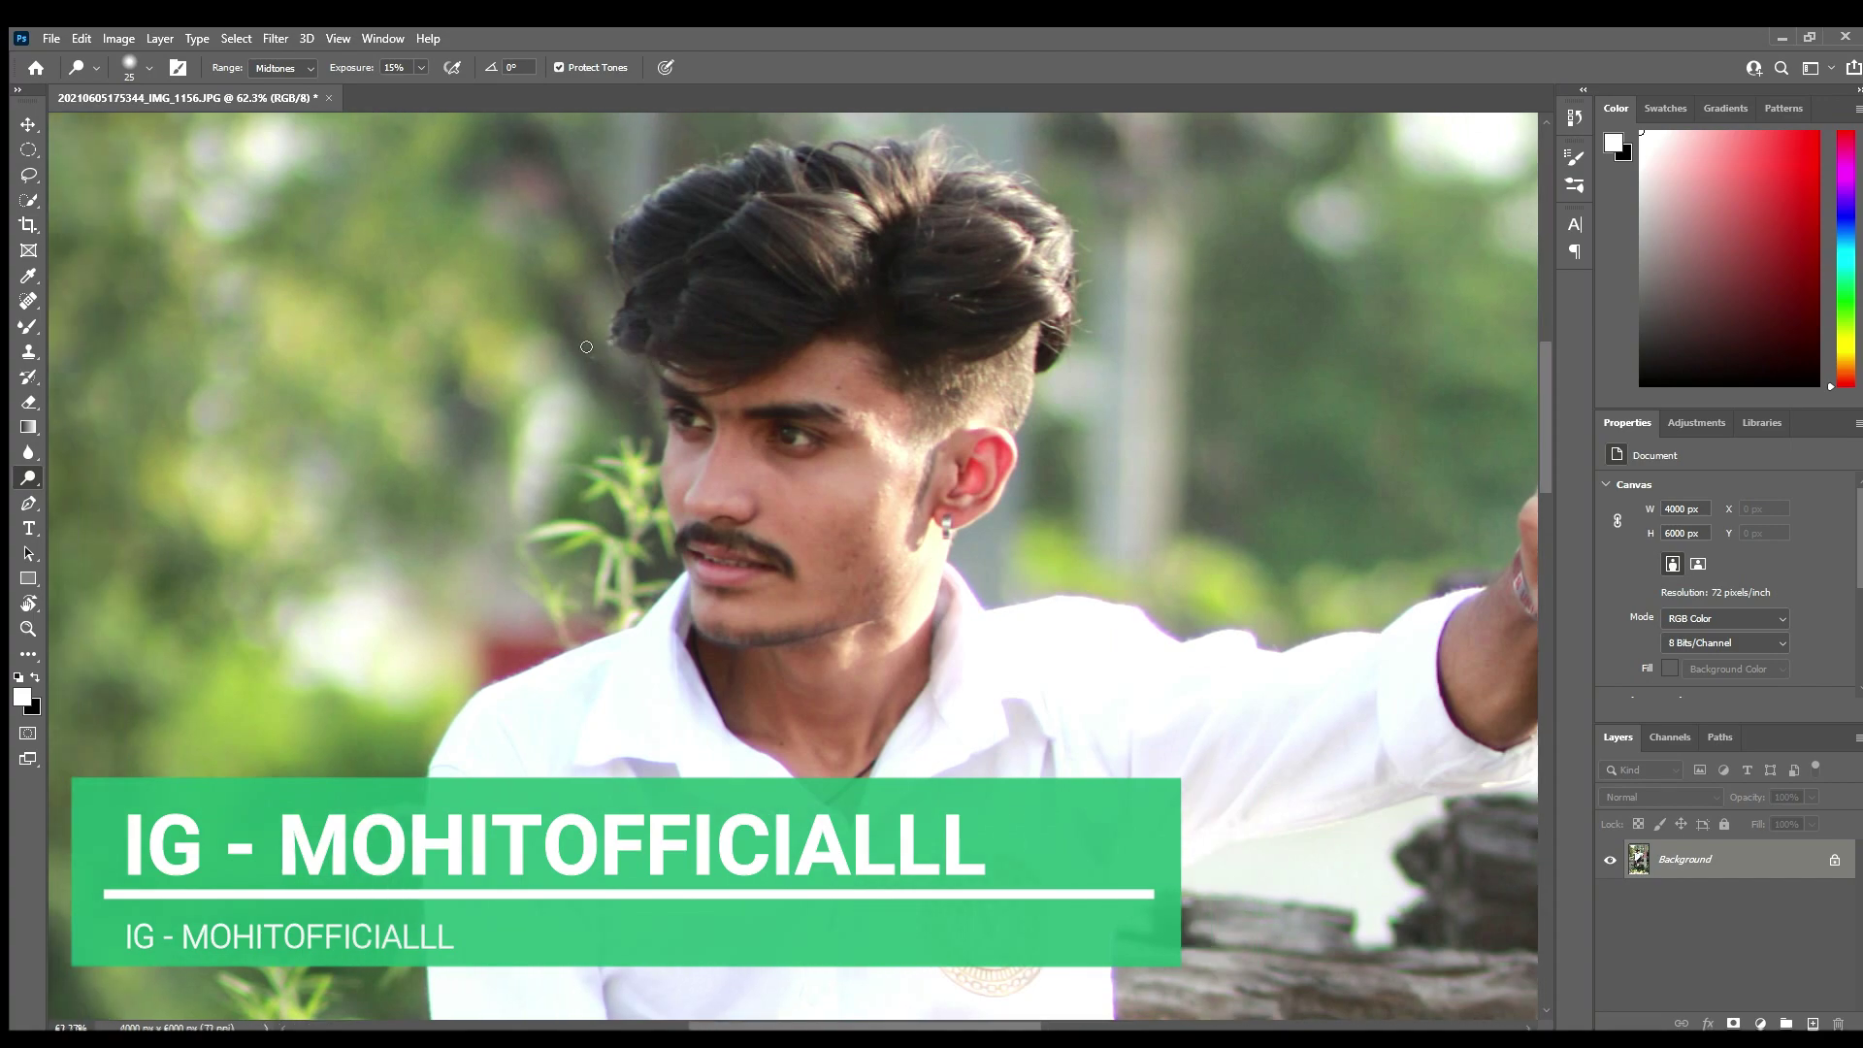
mouse_move(1693, 843)
mouse_down()
mouse_move(1828, 1000)
mouse_move(1810, 1024)
mouse_up()
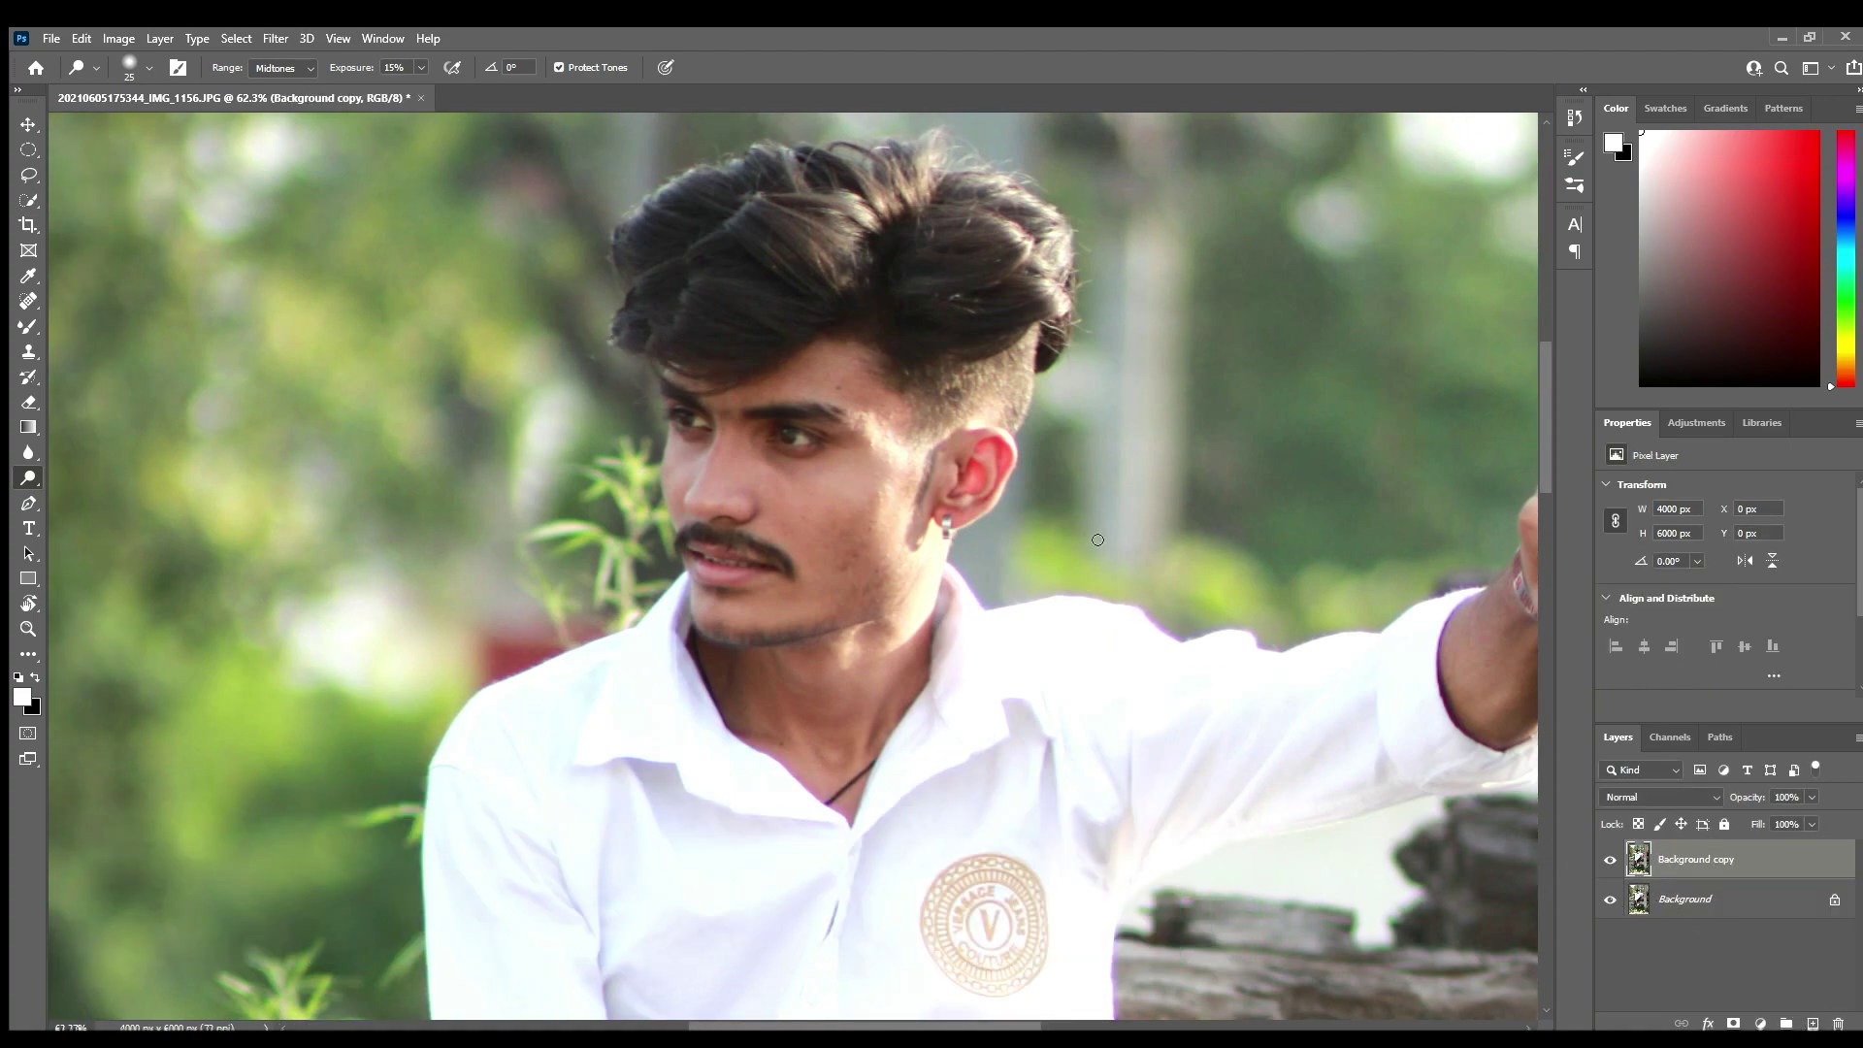
Zoom in on the face and pick the Mixer Brush (Wet 16%, Load 71%, Mix 40%)
scroll(971, 514, up, 1)
scroll(850, 488, up, 3)
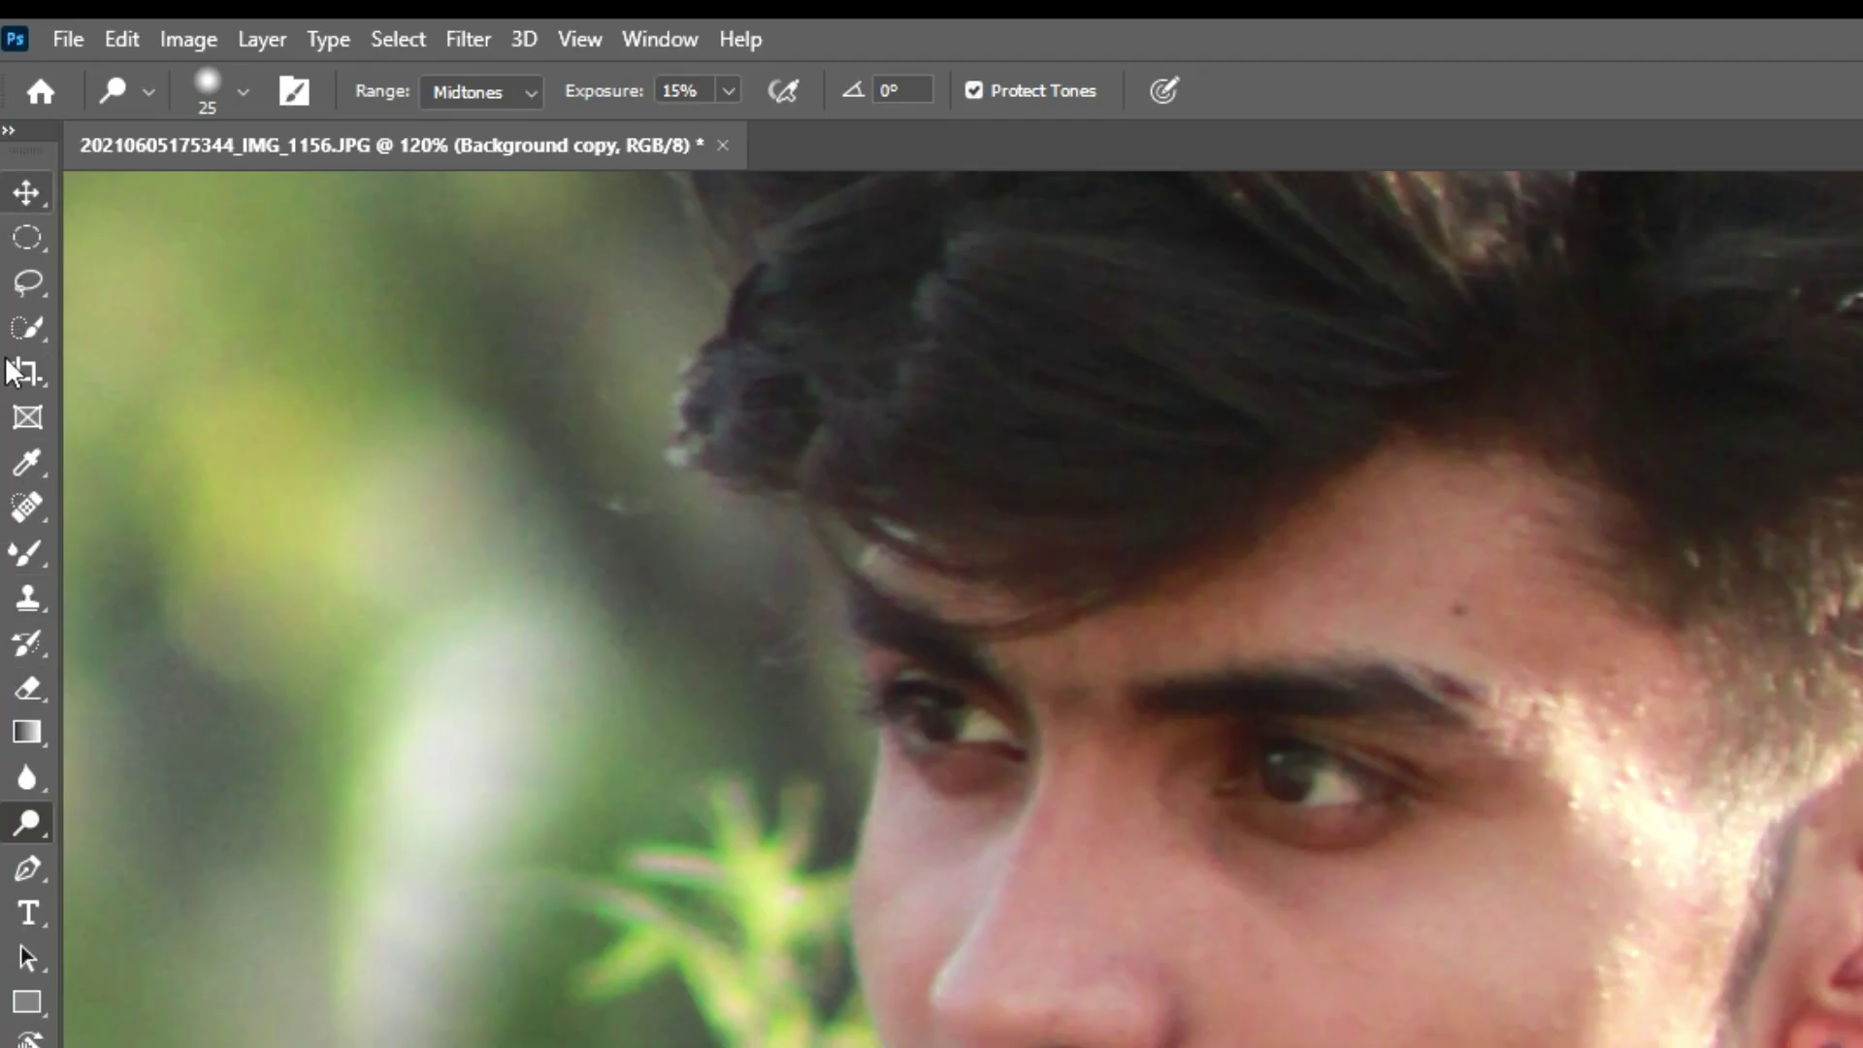
click(27, 552)
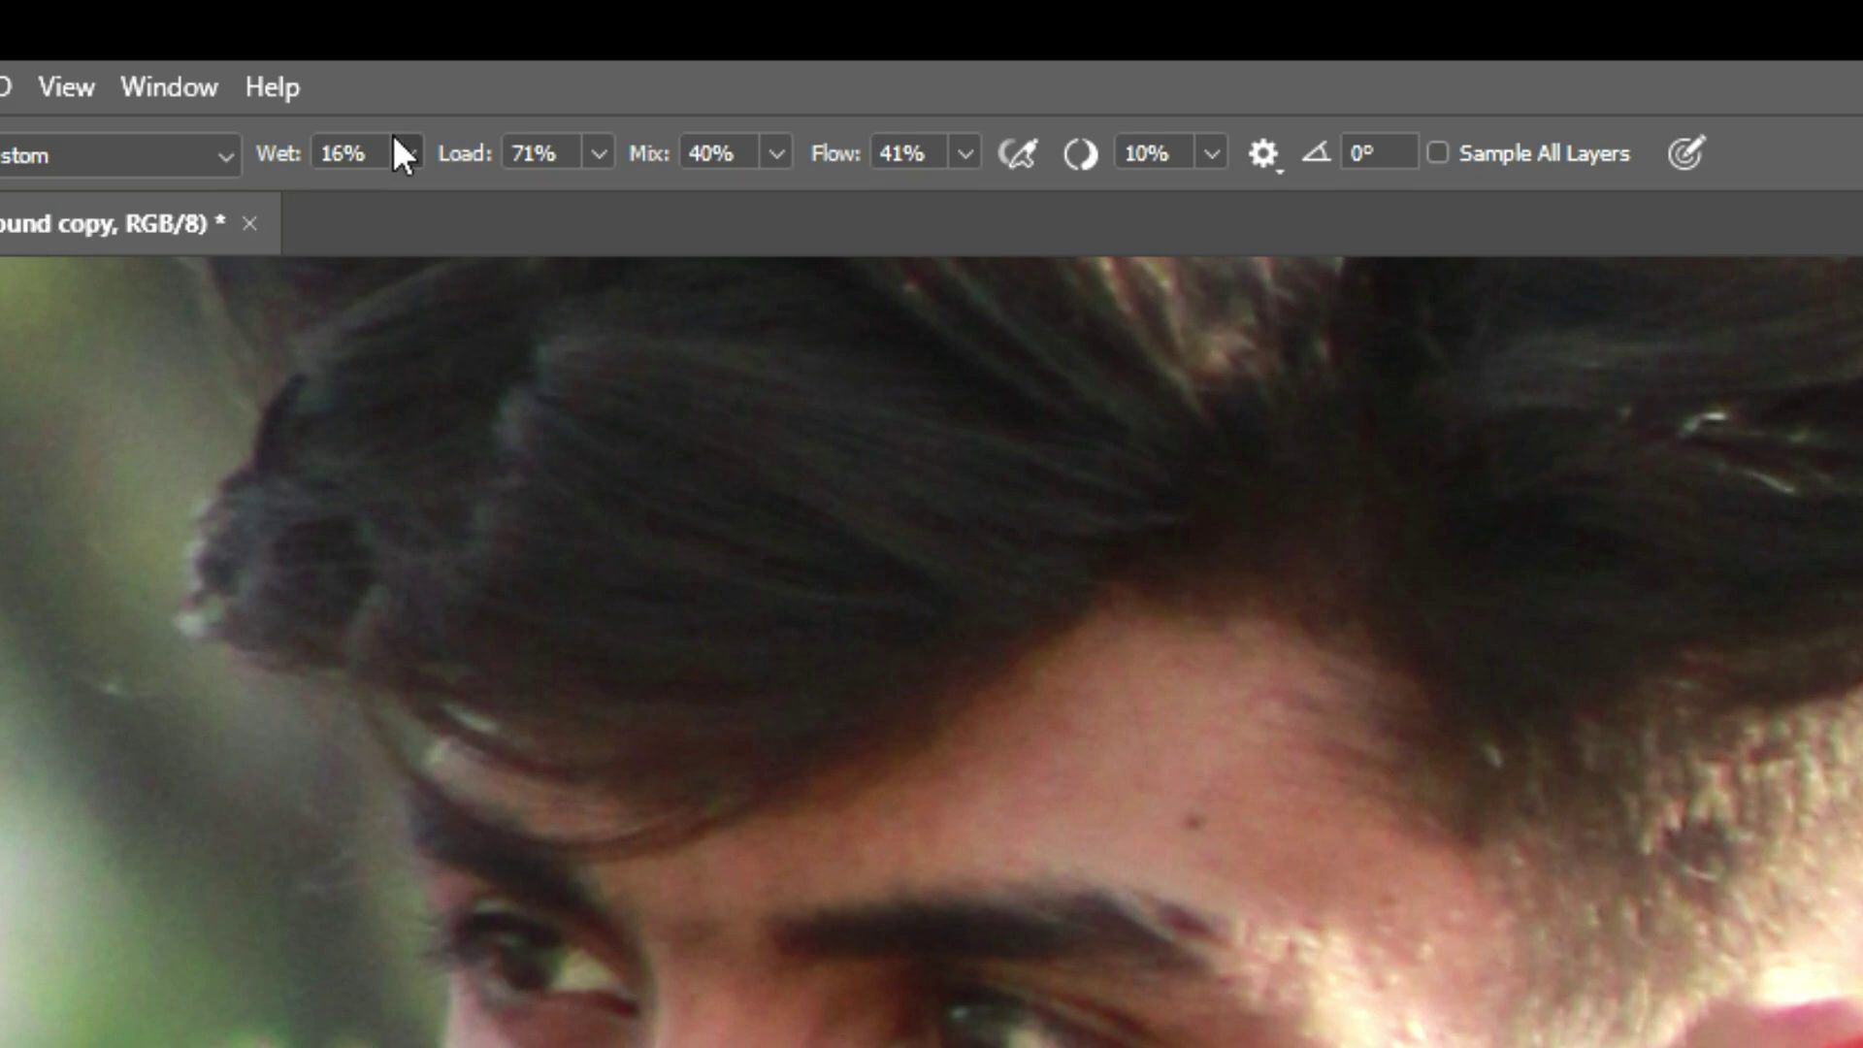
Lower Mixer Brush wetness to 15% and blend the temple and forehead skin by the eyebrow
drag(289, 156, 278, 155)
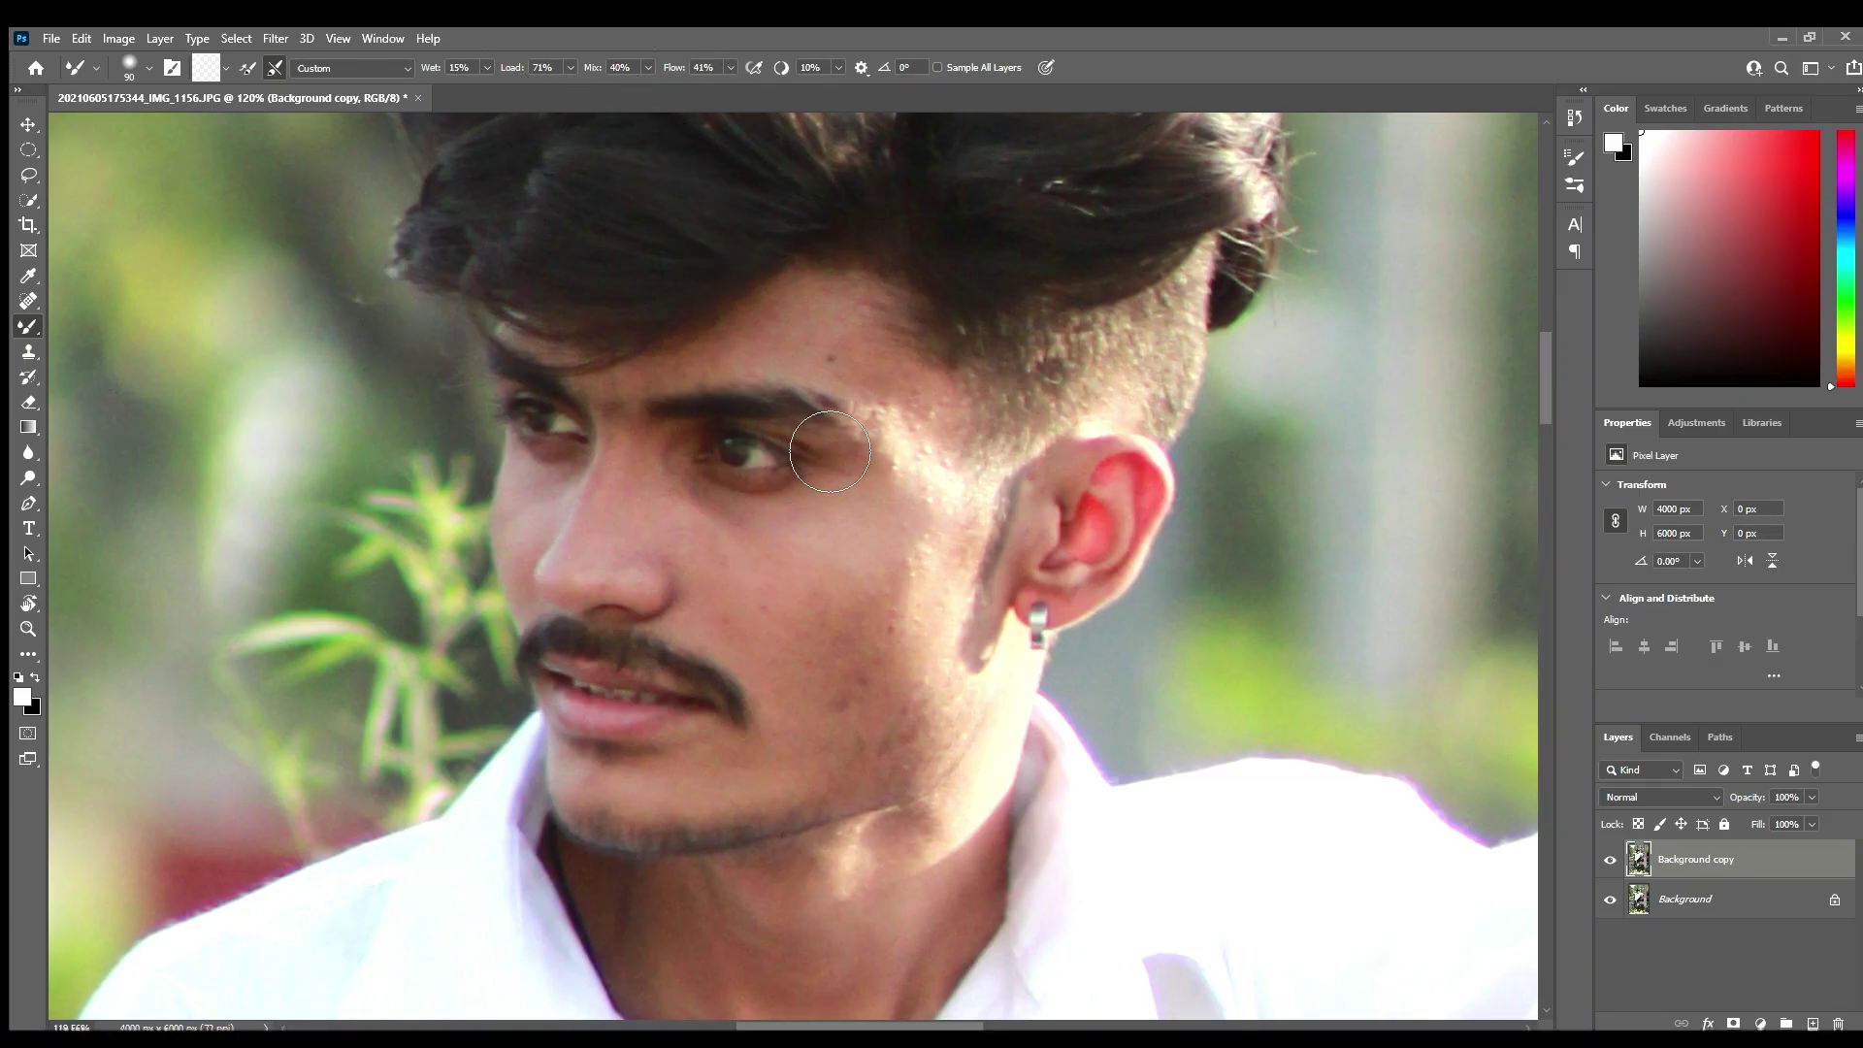
scroll(834, 415, up, 2)
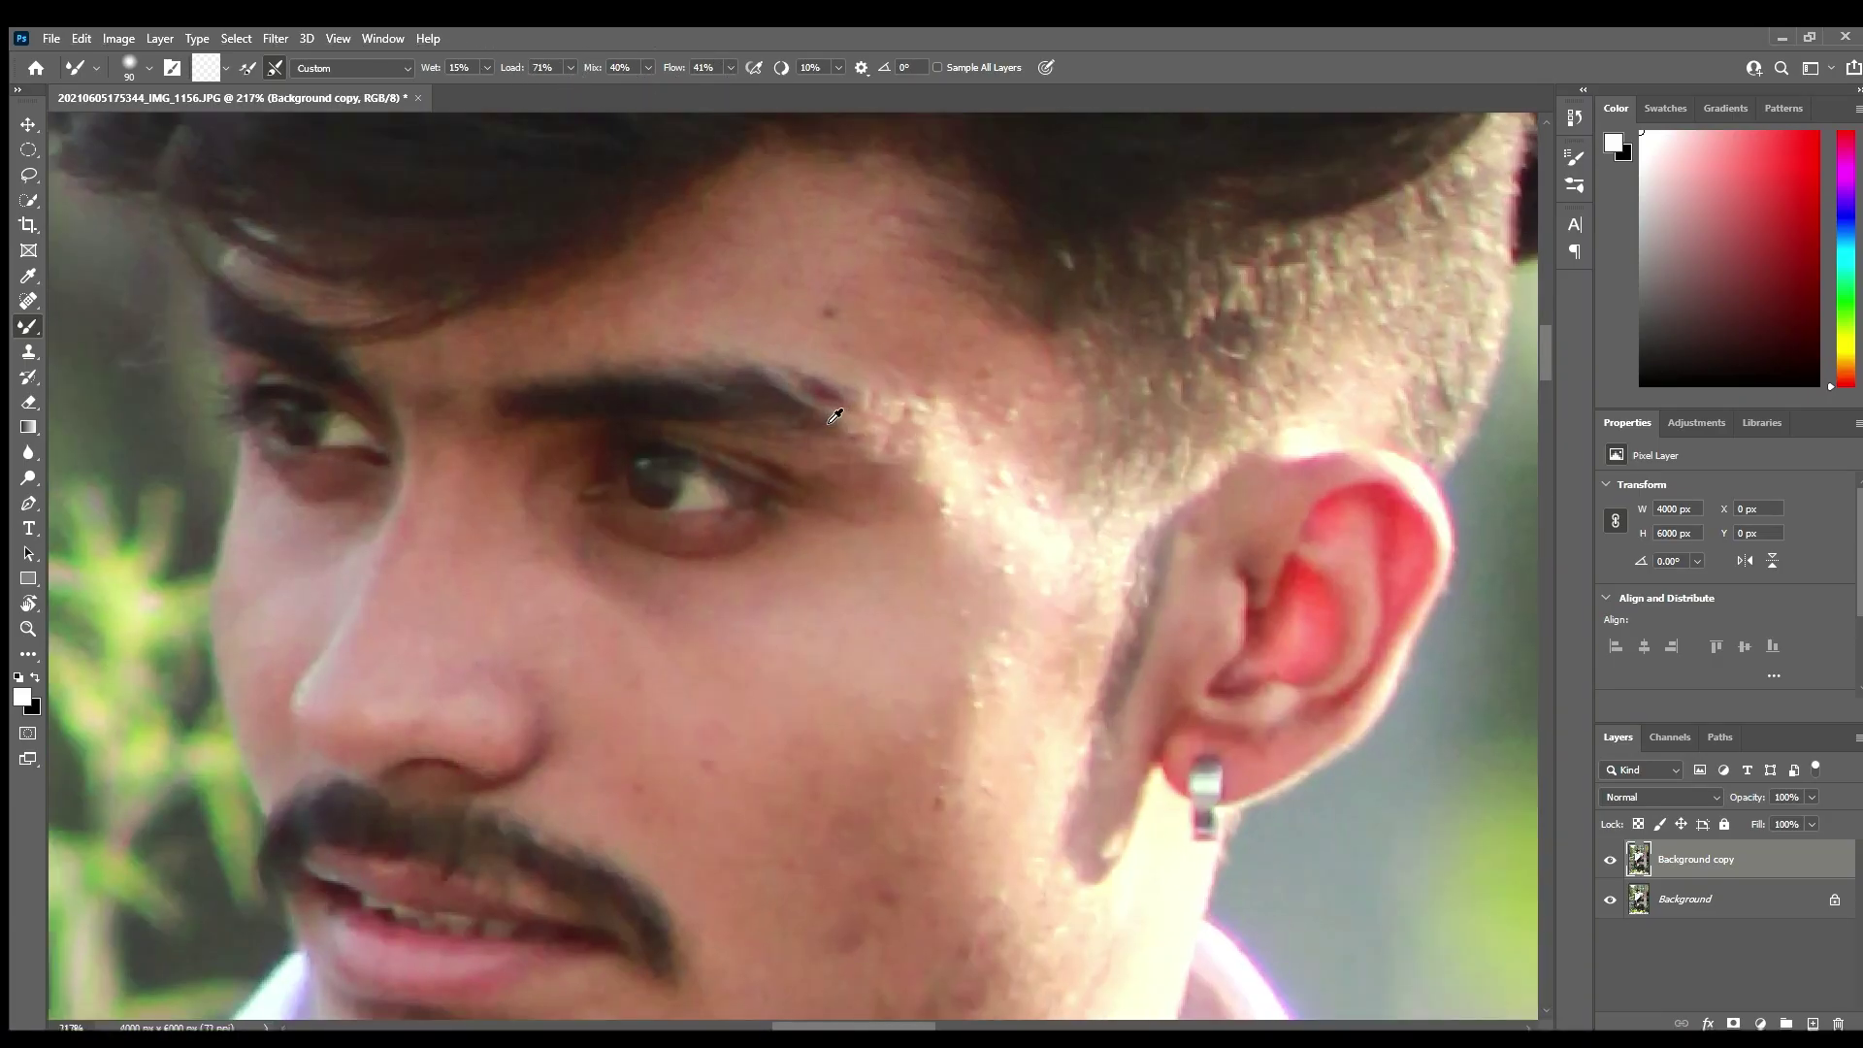
drag(856, 428, 851, 358)
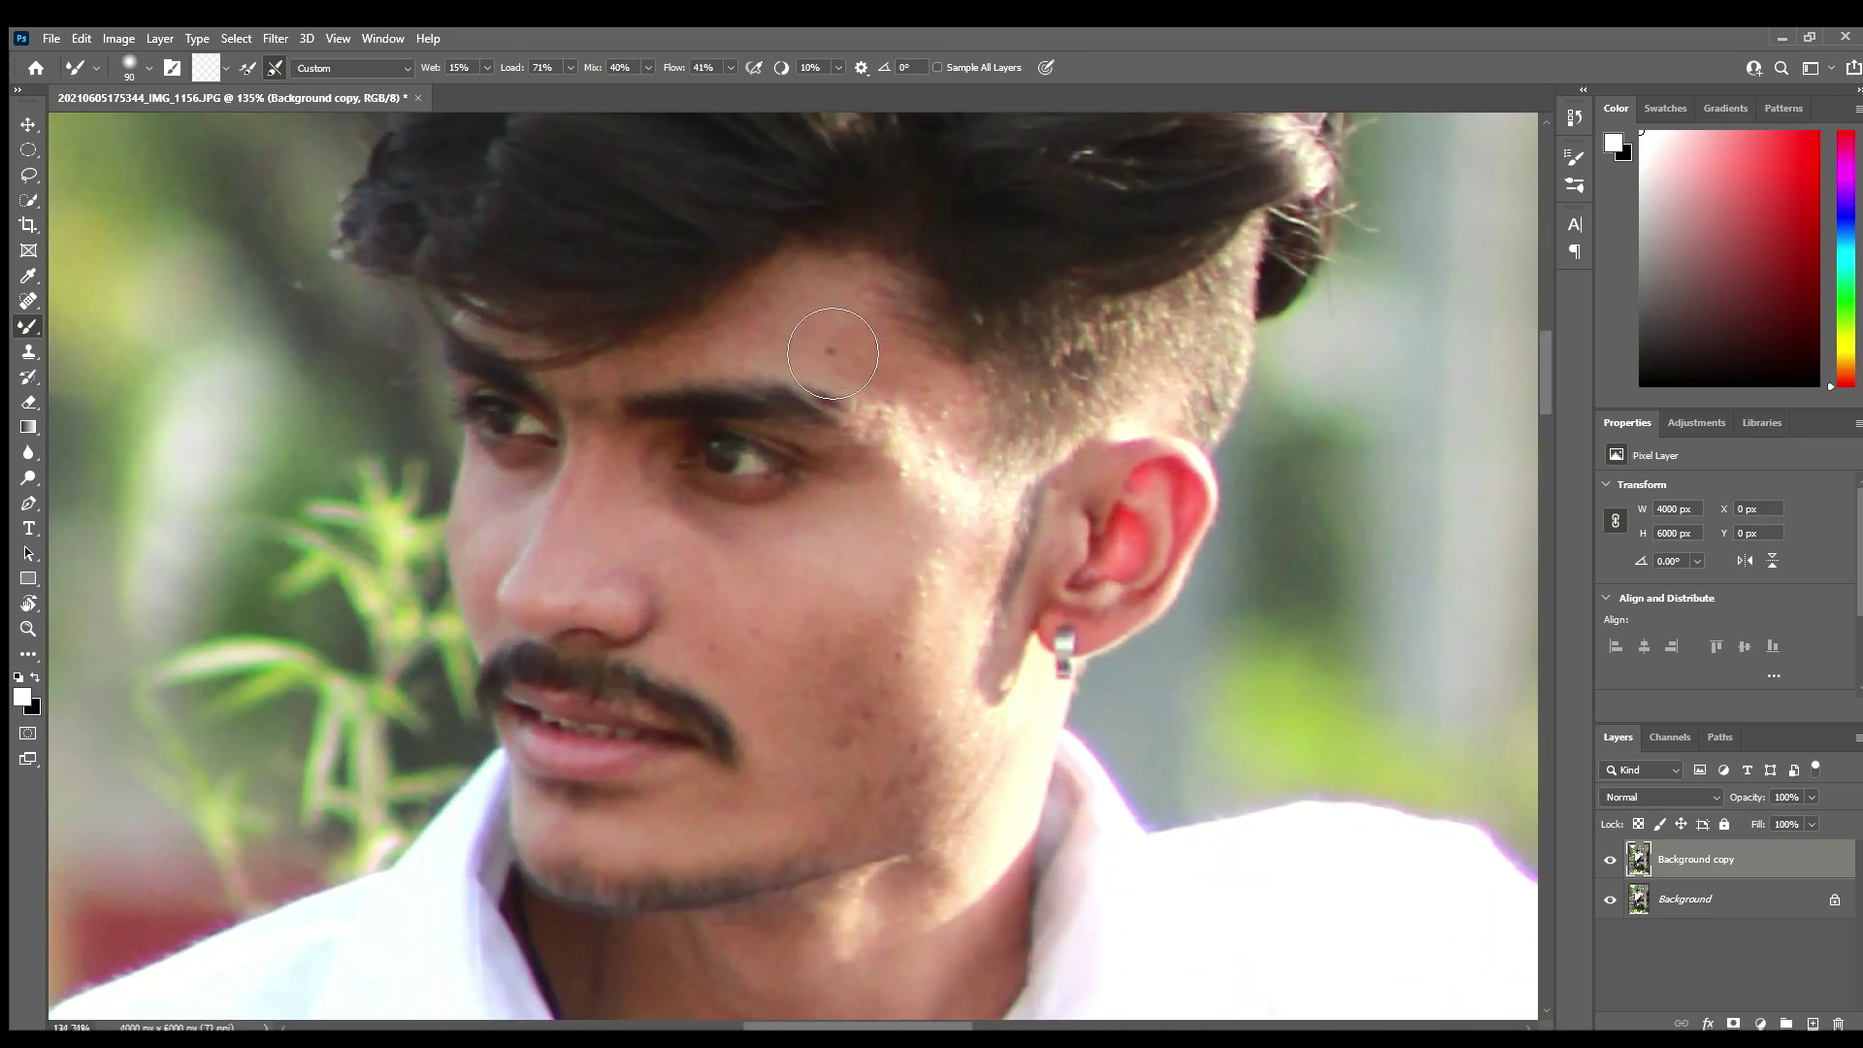
mouse_move(820, 334)
mouse_down()
mouse_move(901, 385)
mouse_move(896, 531)
mouse_up()
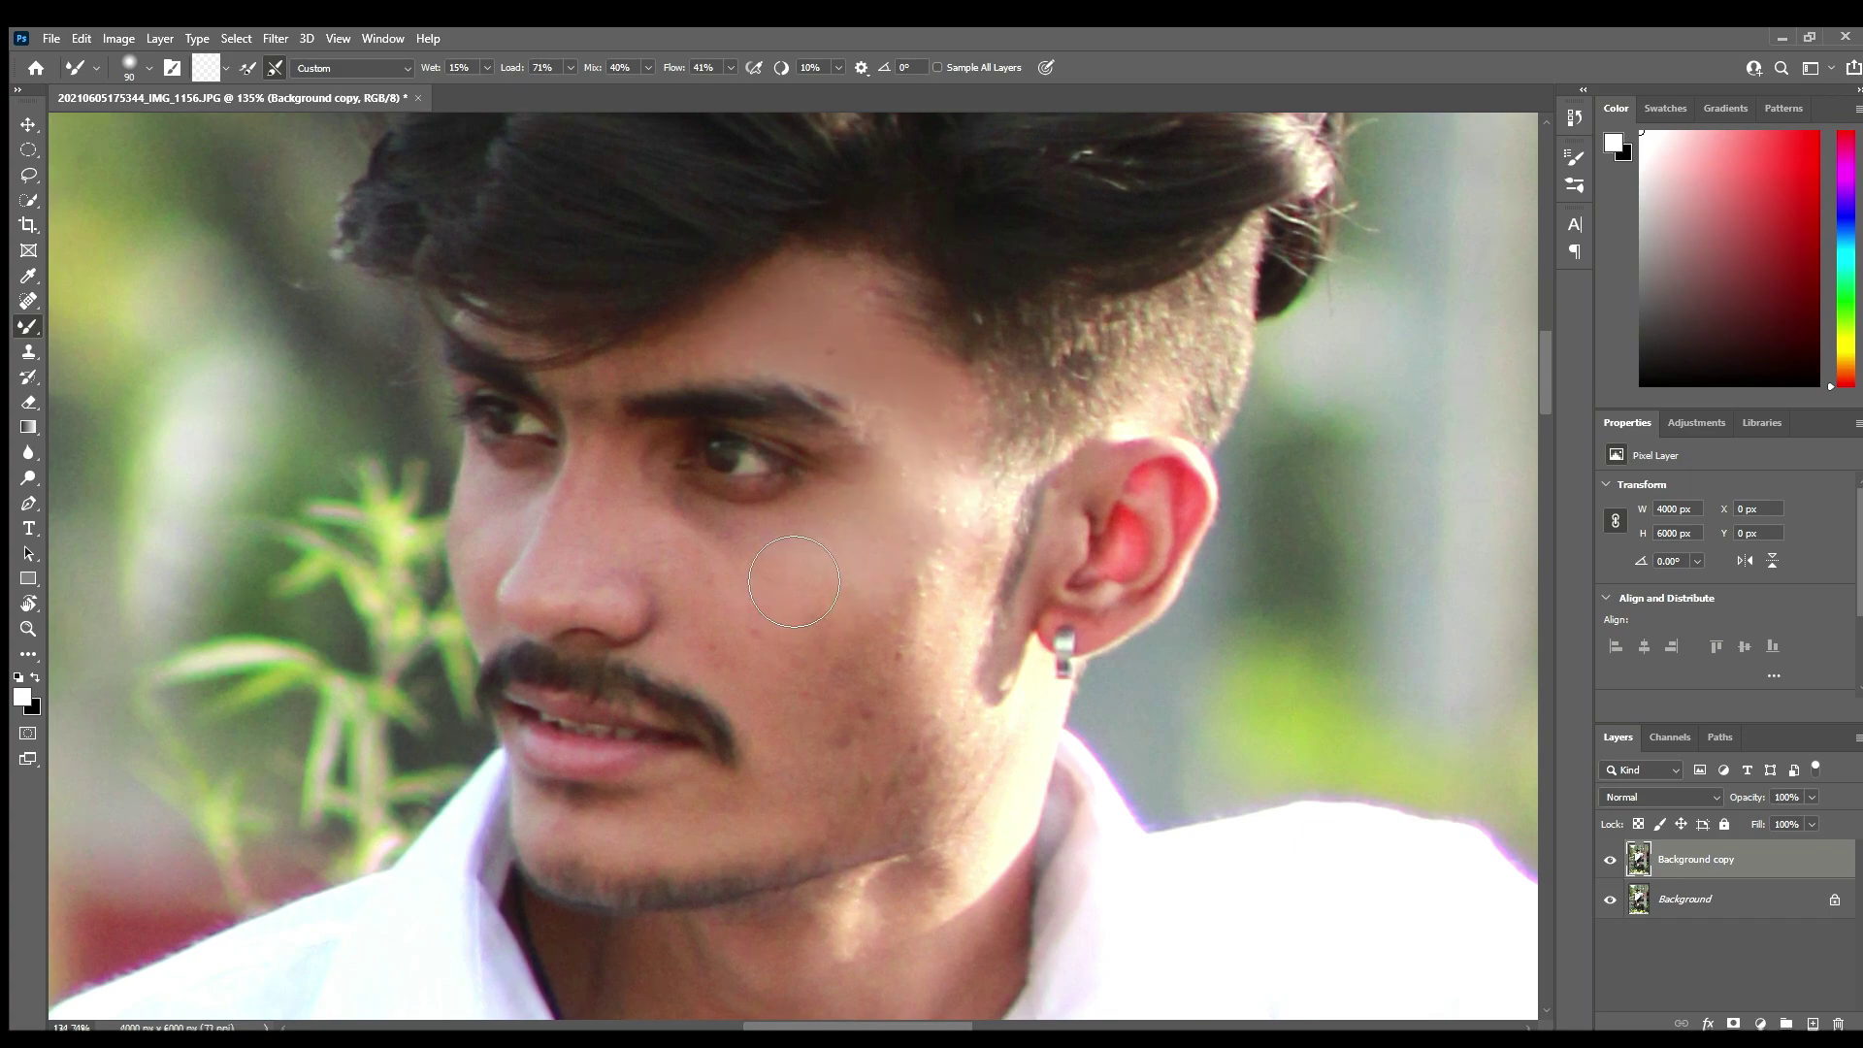
Smooth the skin around the nose and cheek, varying brush size between 30 and 70
key(bracketleft)
key(bracketleft)
key(bracketleft)
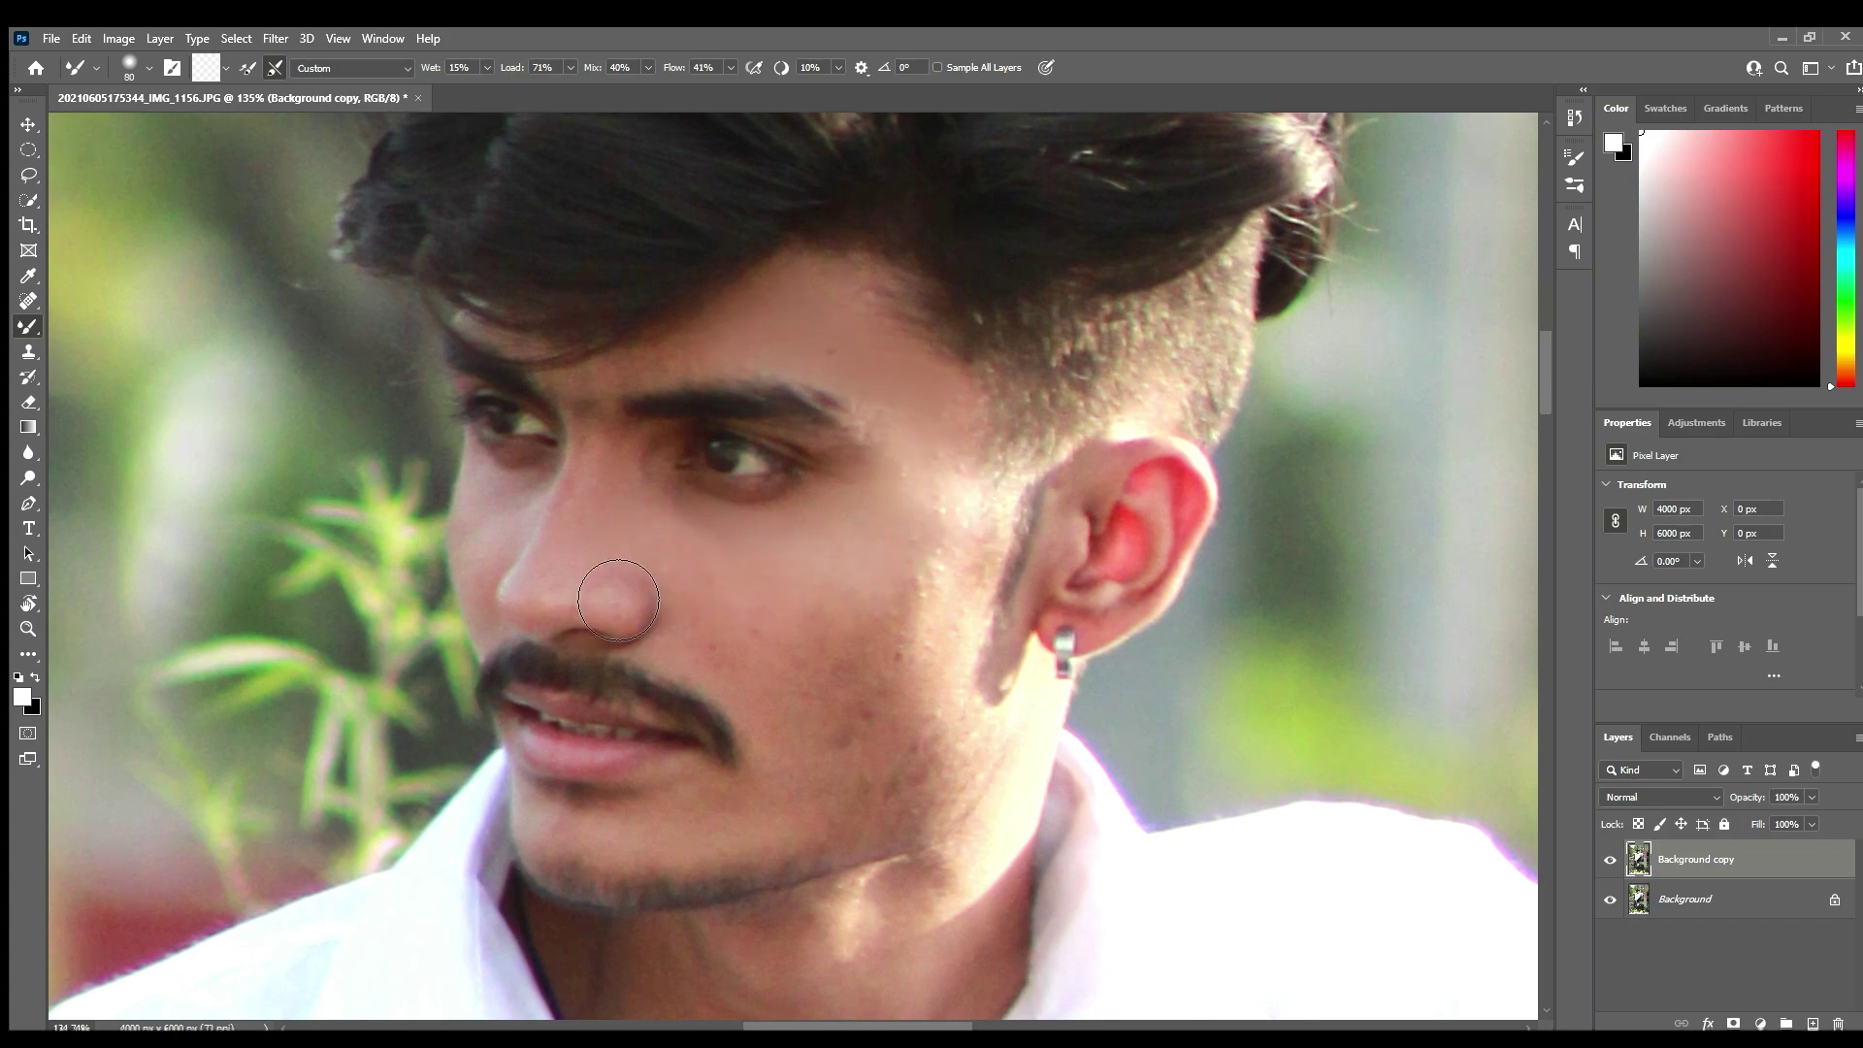
mouse_move(607, 607)
mouse_down()
mouse_move(795, 694)
mouse_move(923, 582)
mouse_move(961, 586)
mouse_move(790, 736)
mouse_move(770, 611)
mouse_up()
key(bracketright)
scroll(770, 612, down, 2)
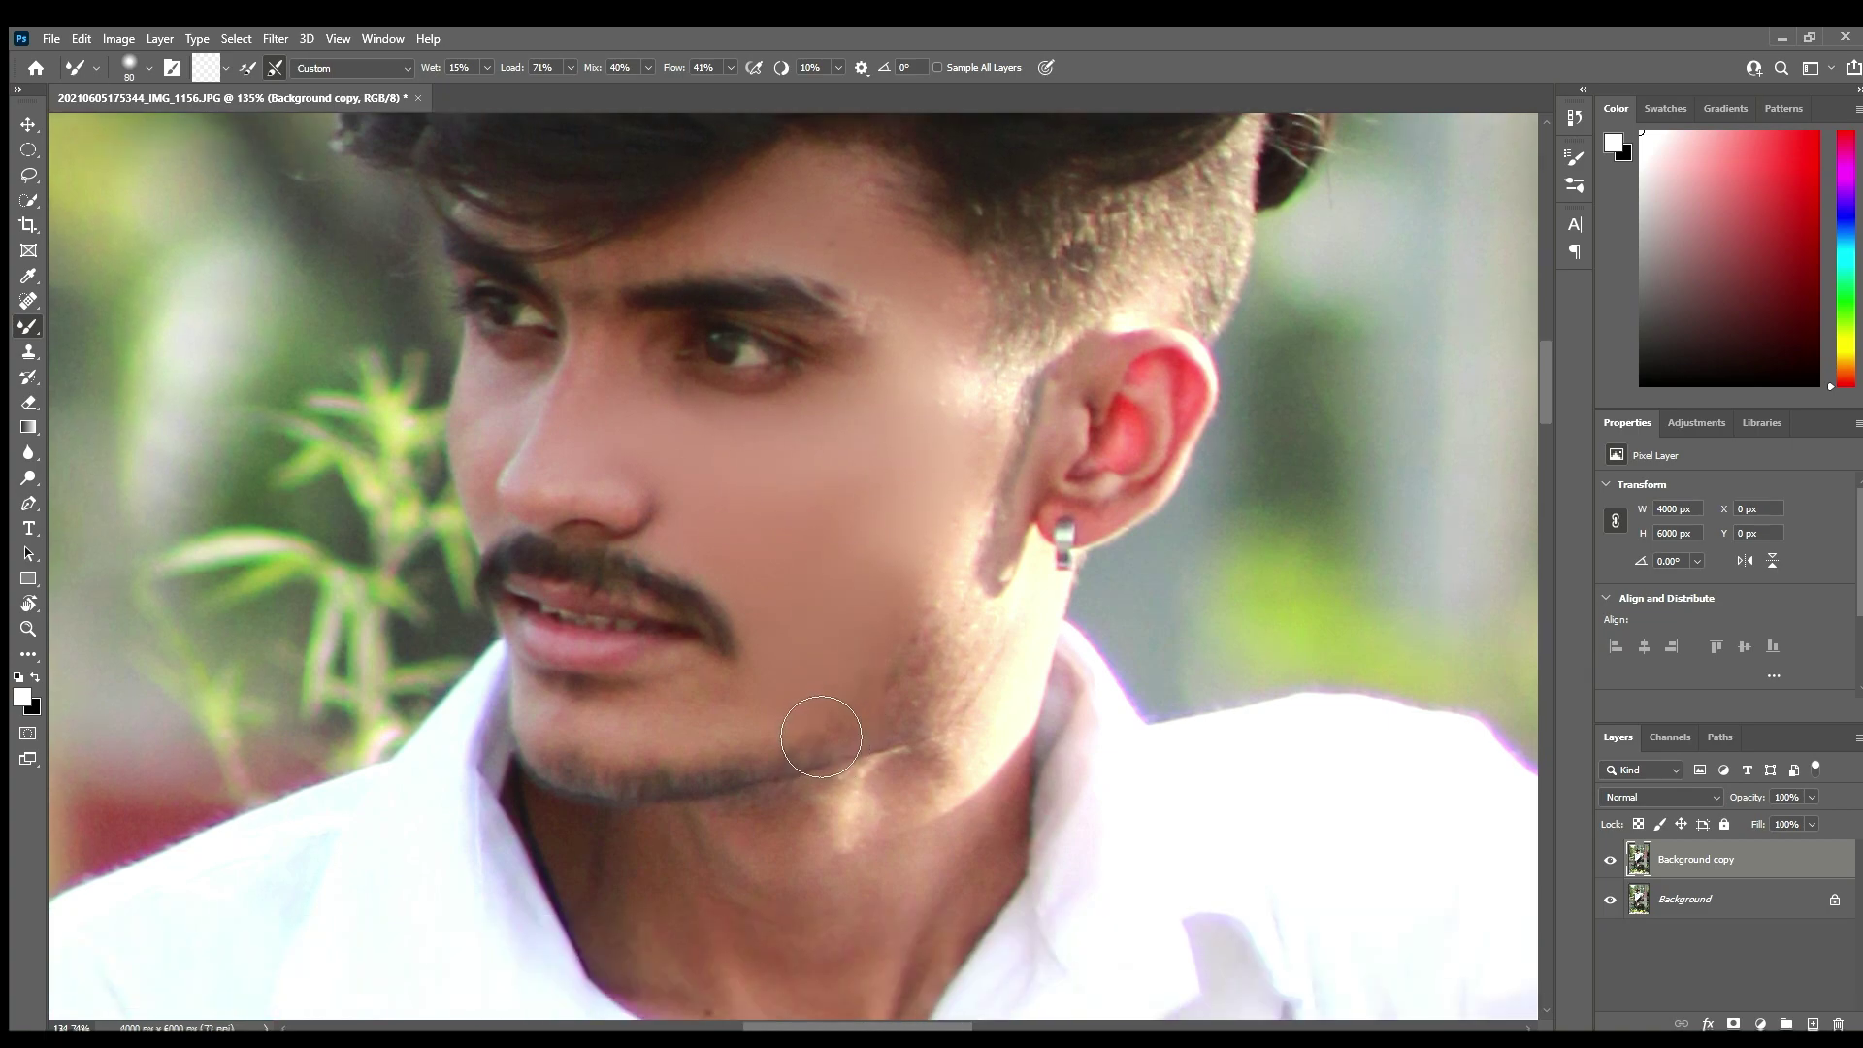
key(bracketleft)
key(bracketleft)
key(bracketleft)
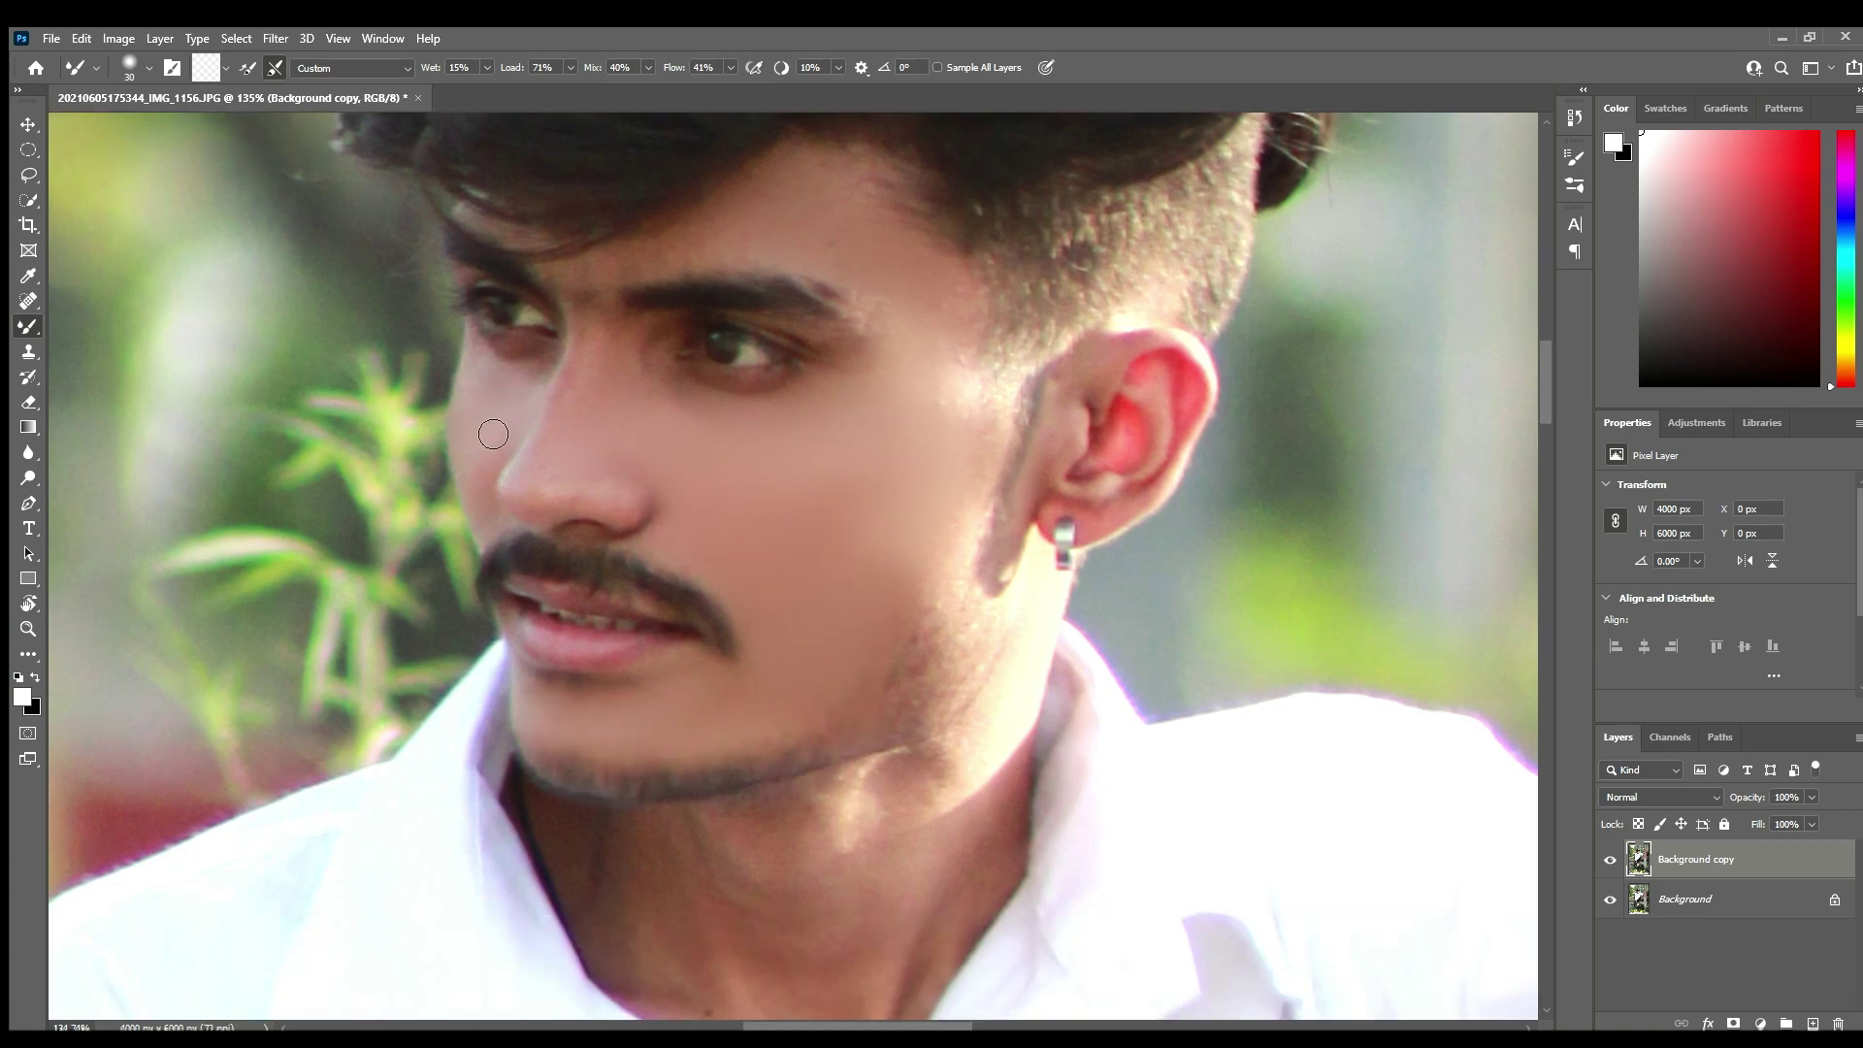
alt+scroll(670, 465, down, 5)
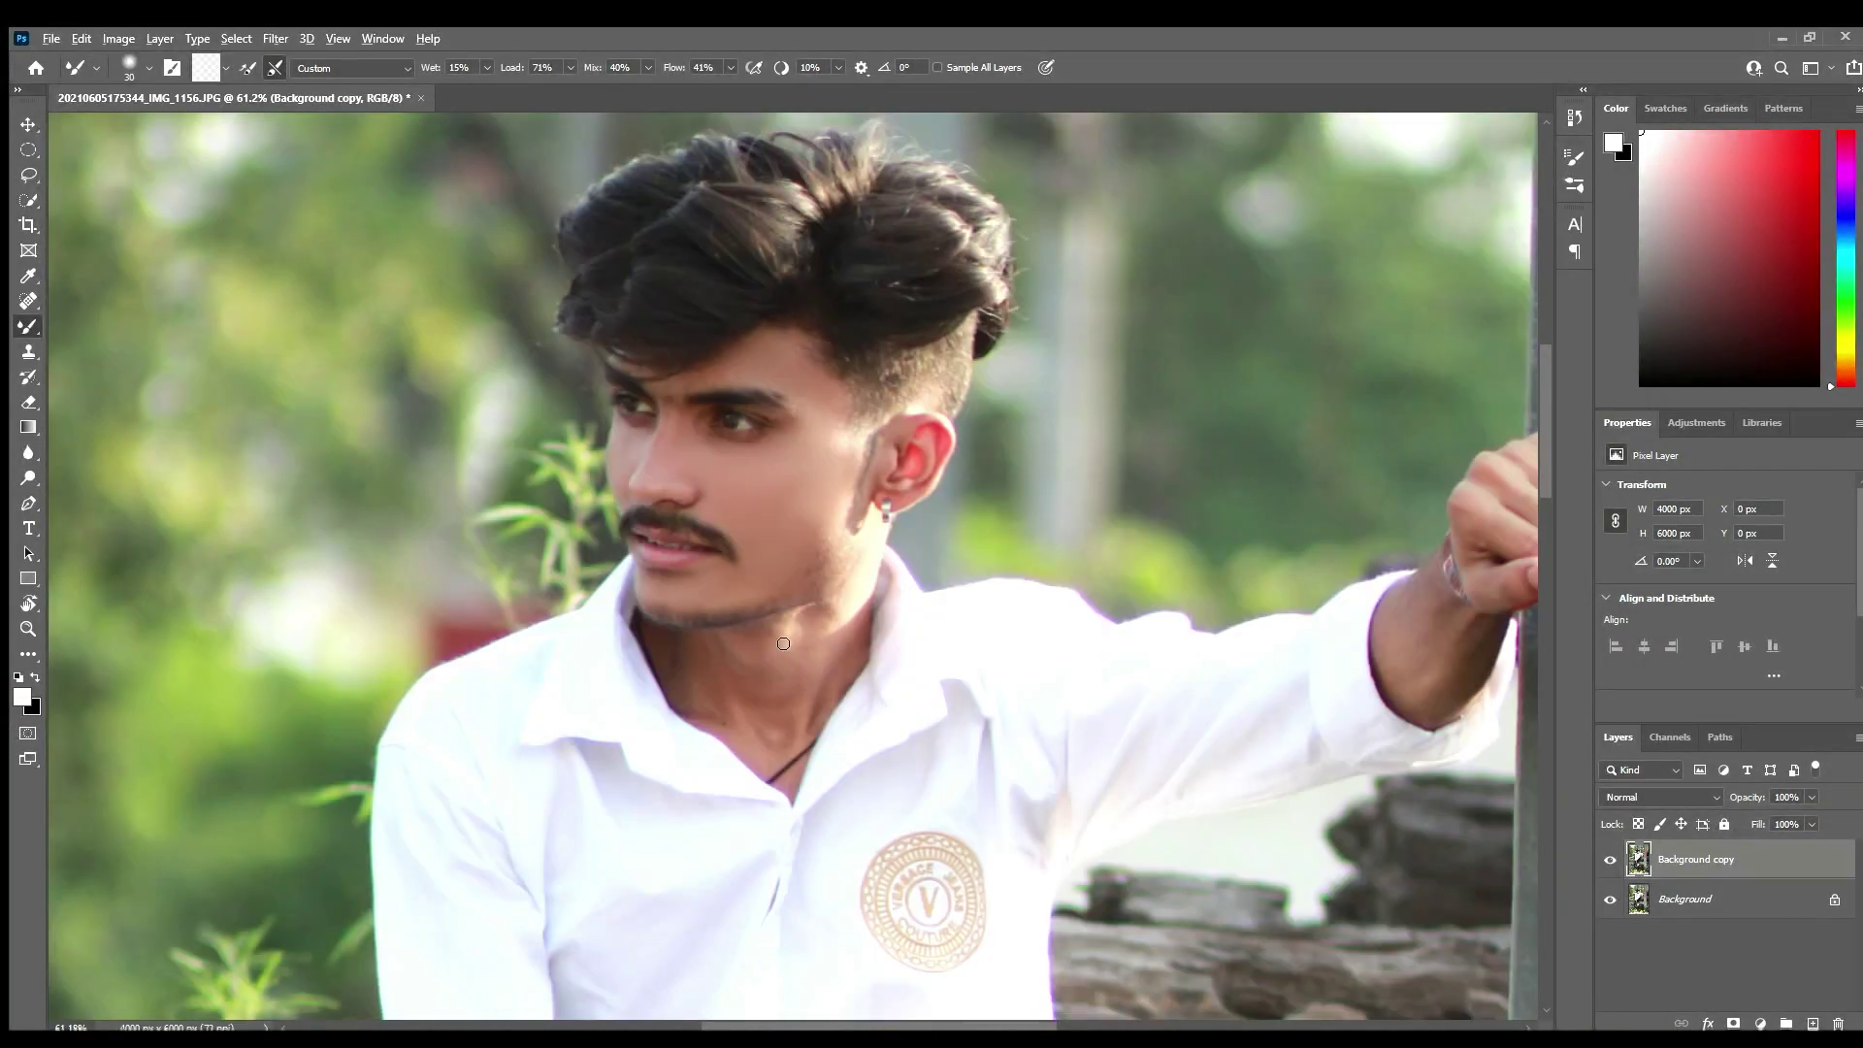
alt+scroll(788, 650, up, 5)
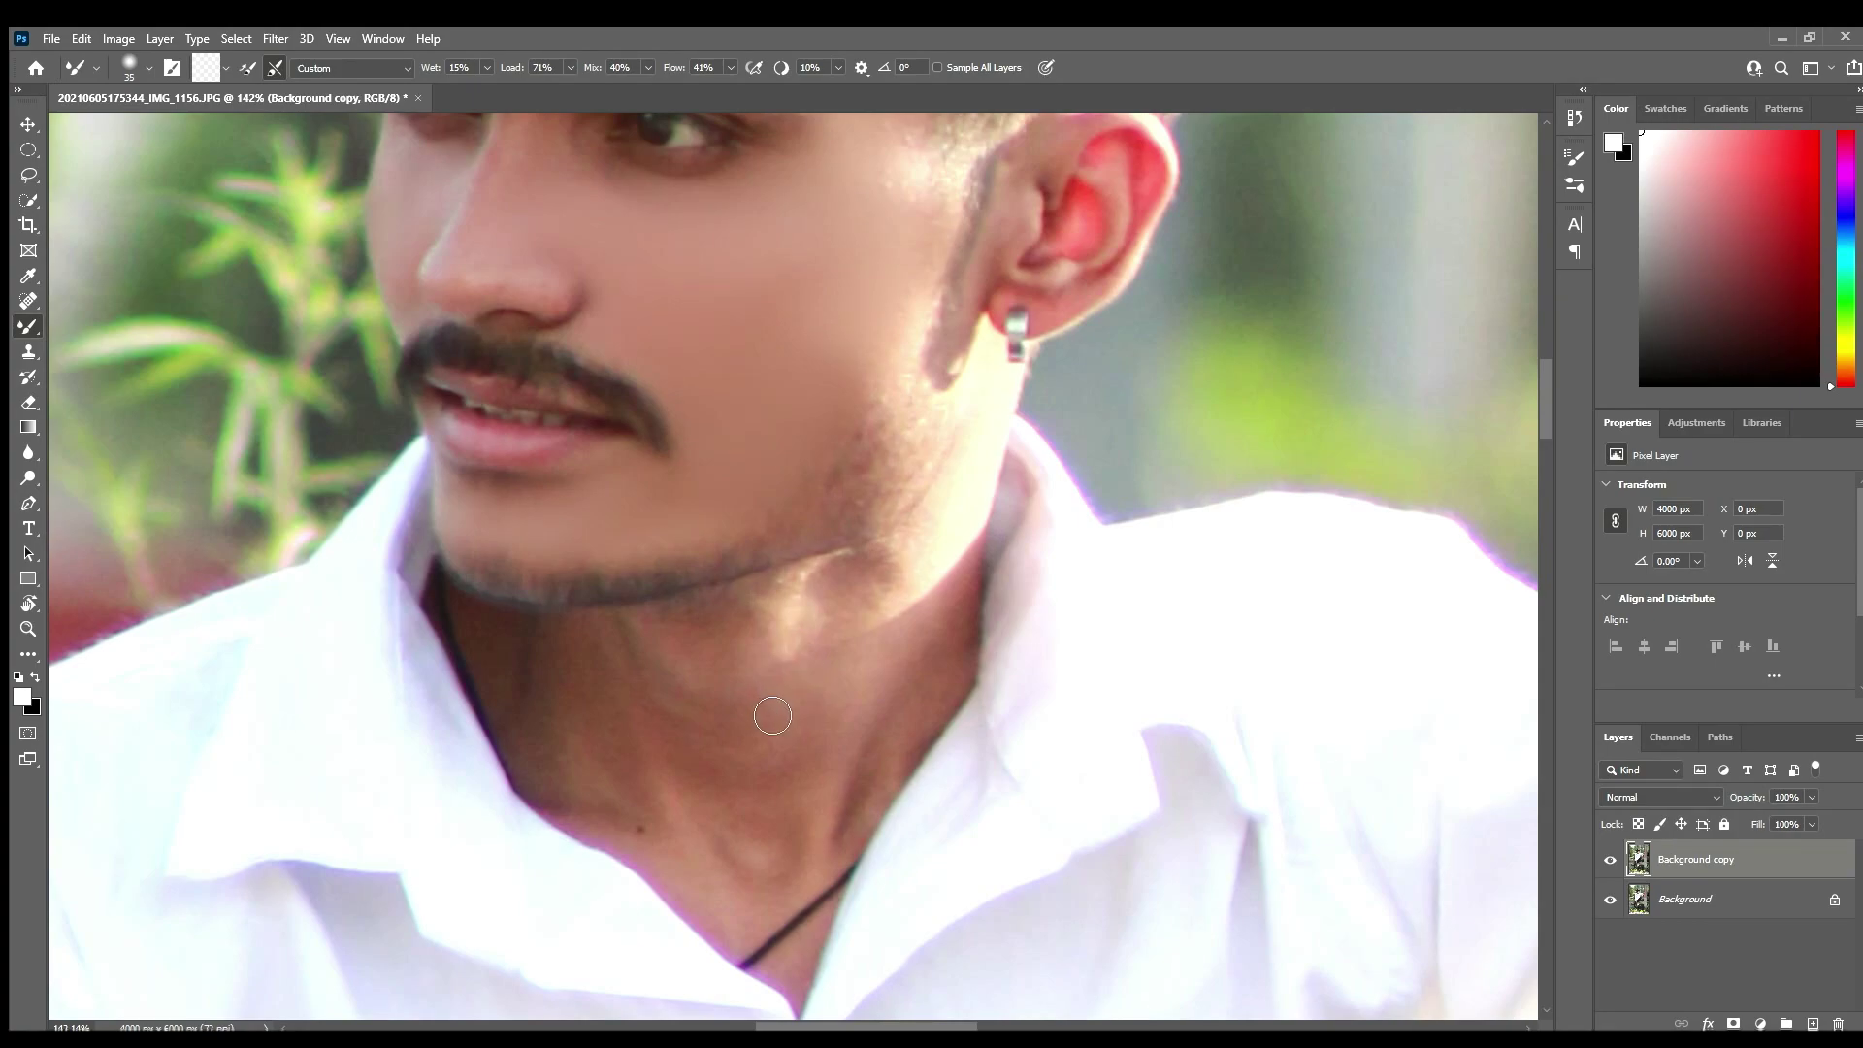
Enlarge the brush to 60 and smooth the neck skin near the necklace
key(bracketright)
key(bracketright)
key(bracketright)
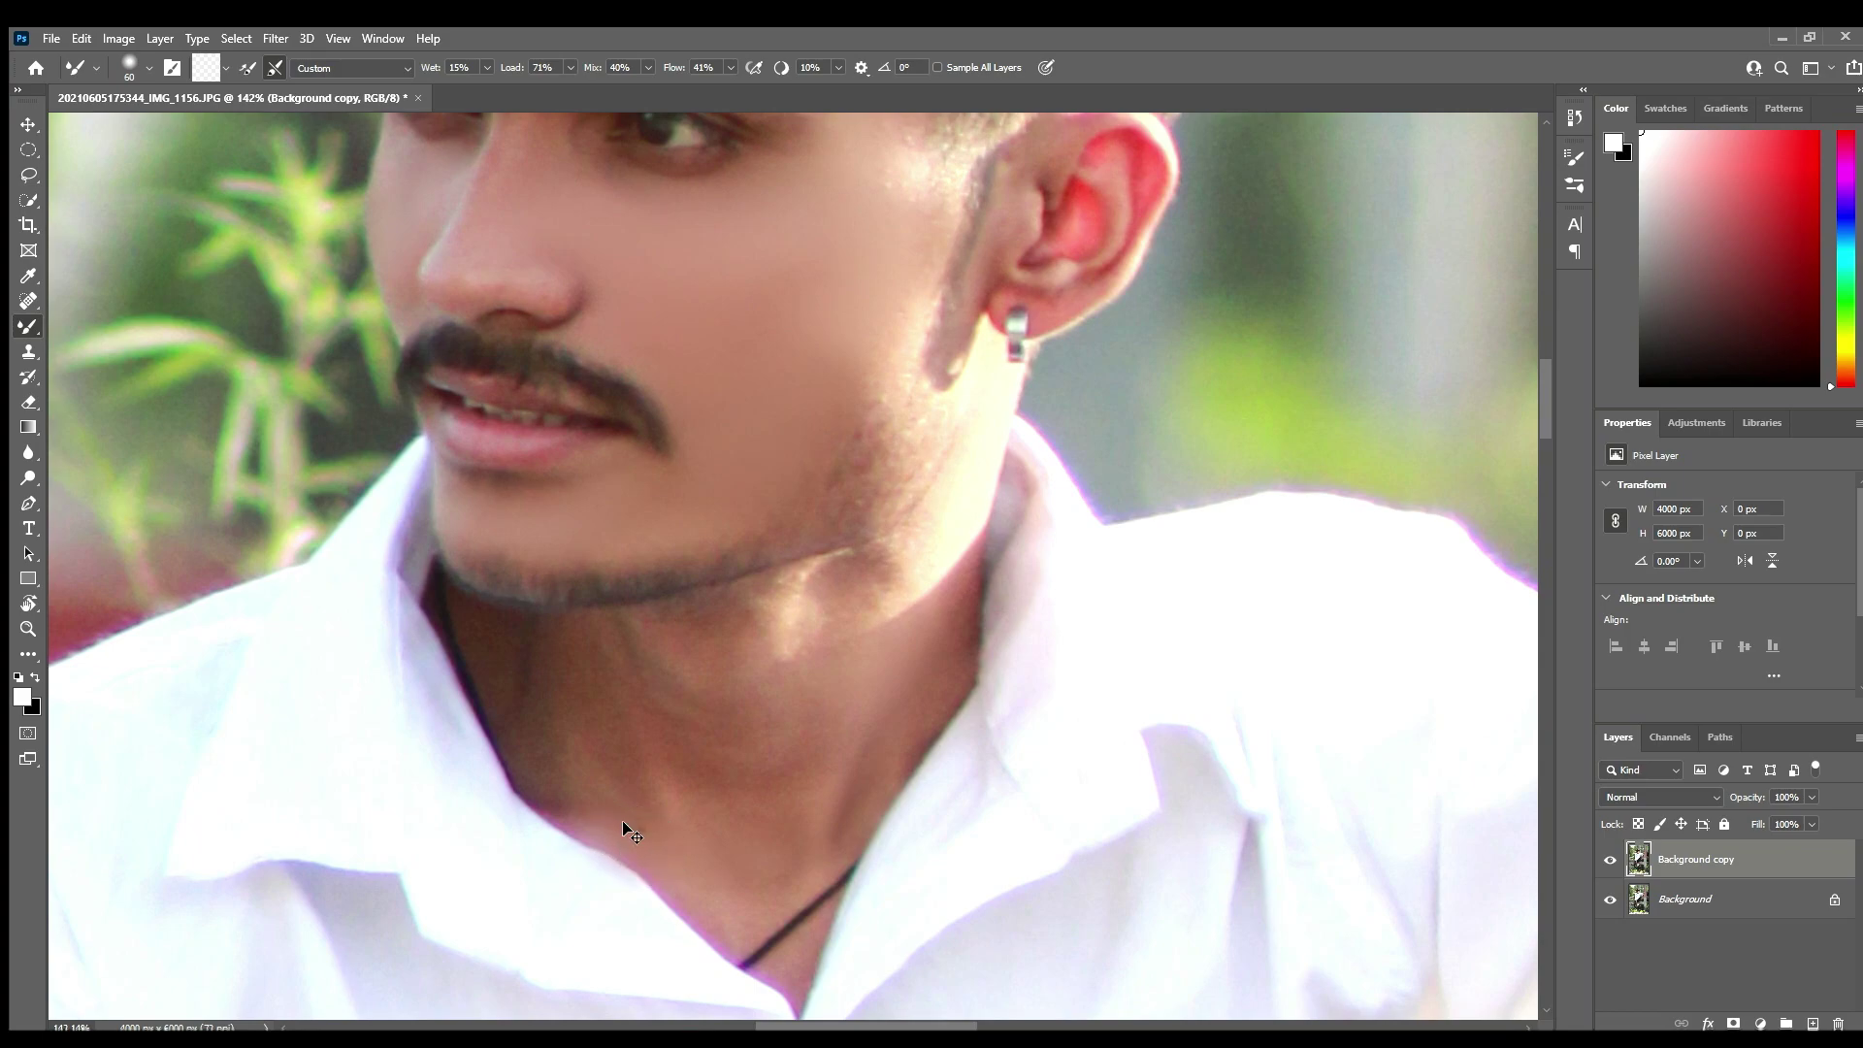
mouse_move(624, 824)
mouse_down()
mouse_move(729, 910)
mouse_move(615, 778)
mouse_move(948, 674)
mouse_move(767, 668)
mouse_move(811, 631)
mouse_up()
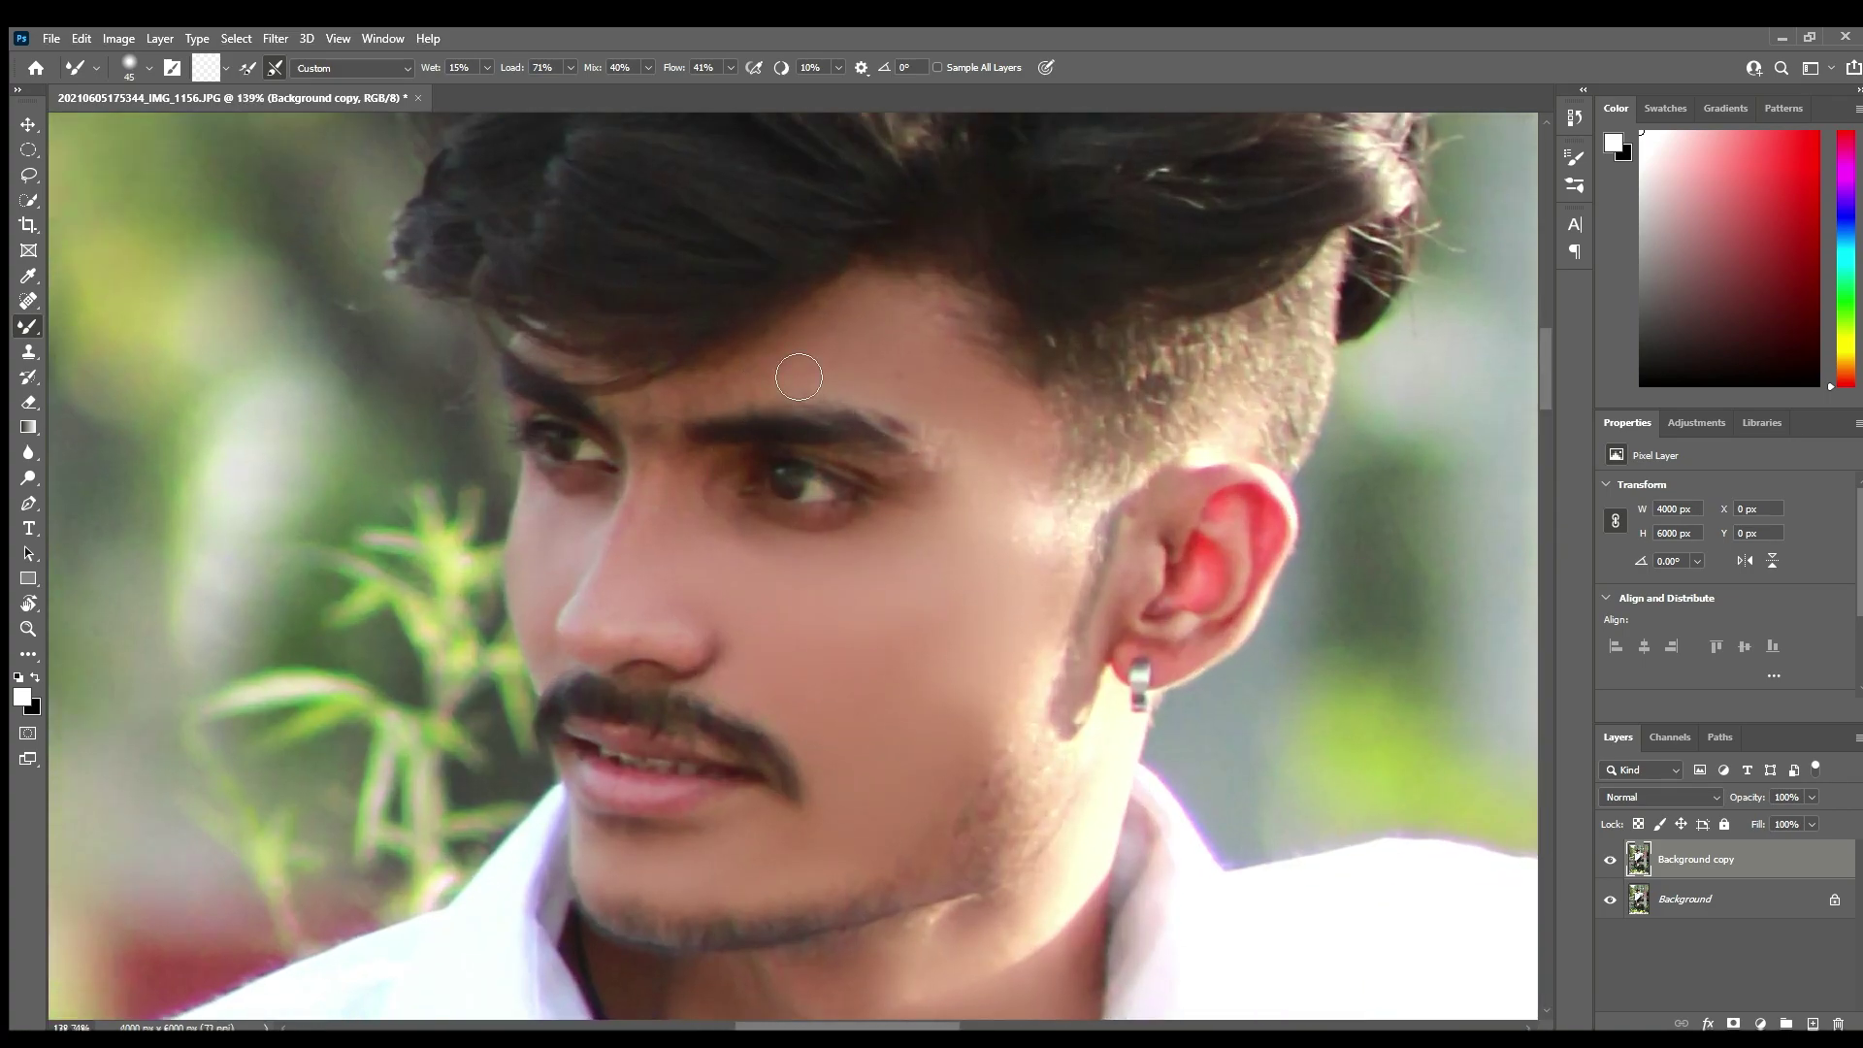
scroll(699, 505, down, 2)
scroll(707, 677, up, 3)
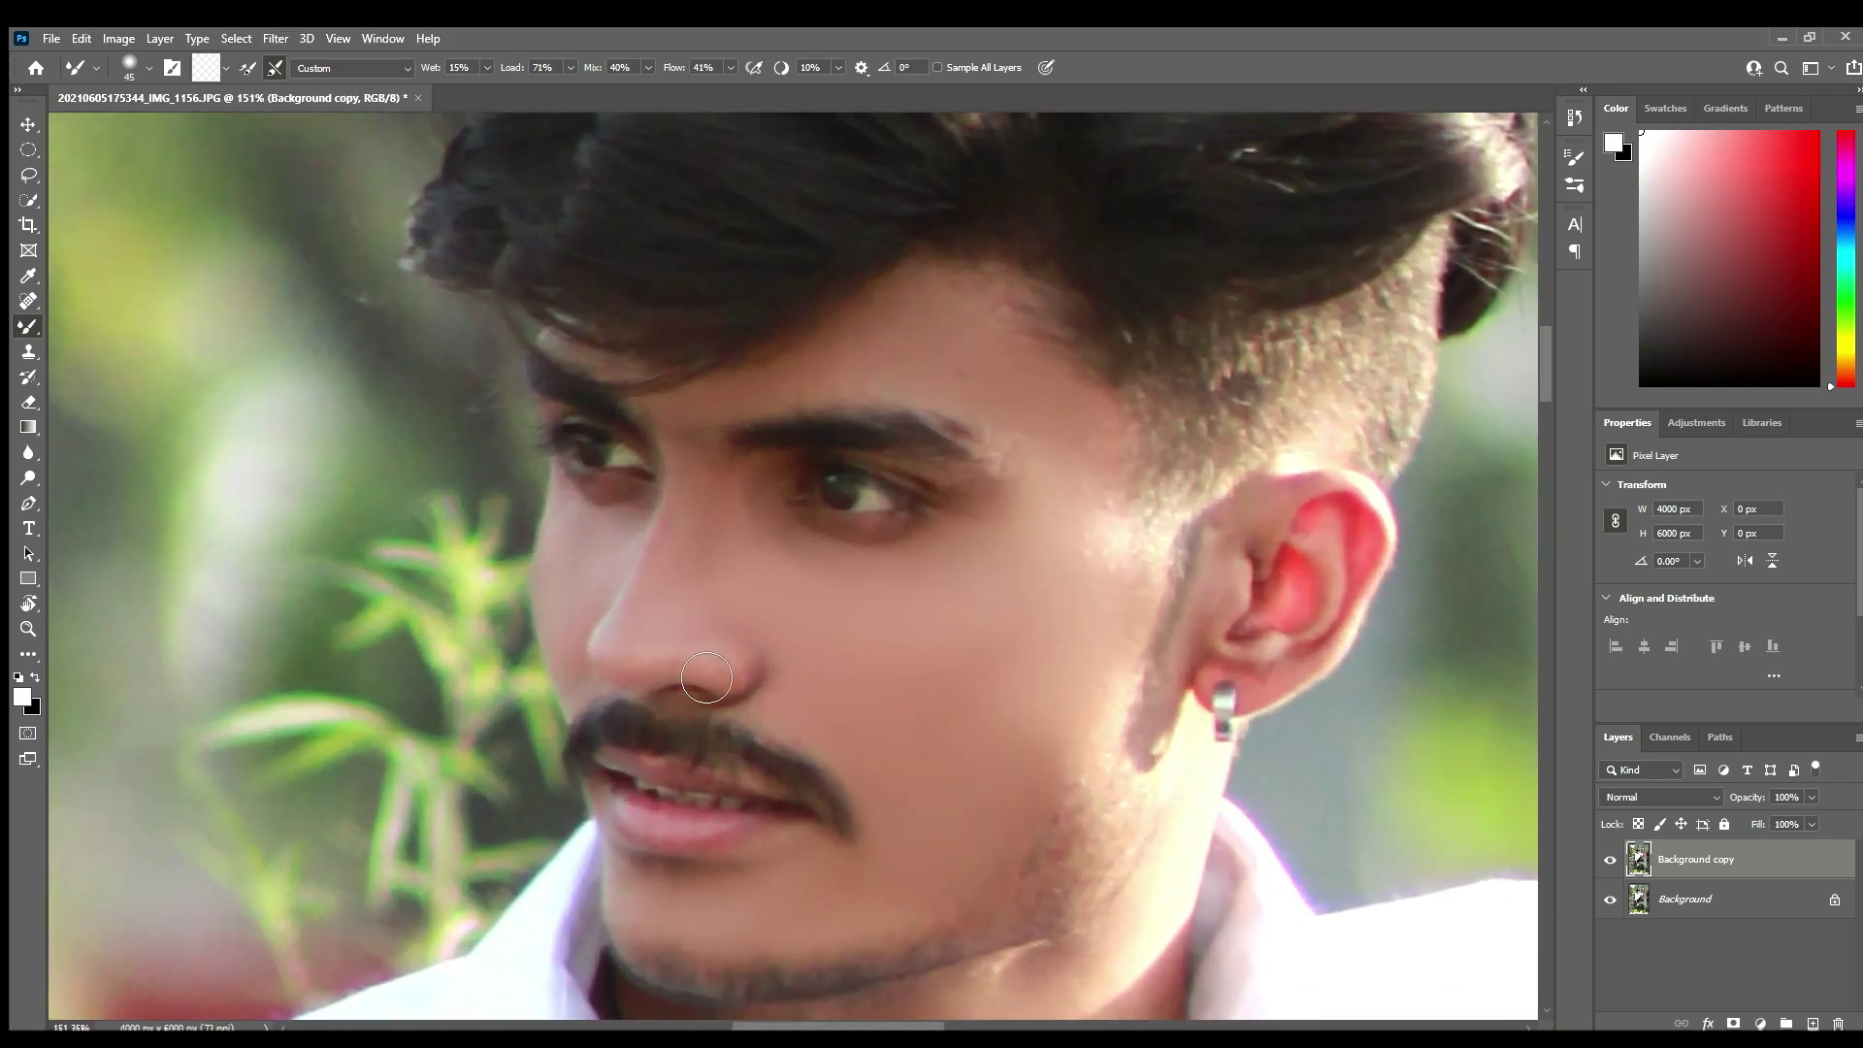
scroll(823, 632, down, 2)
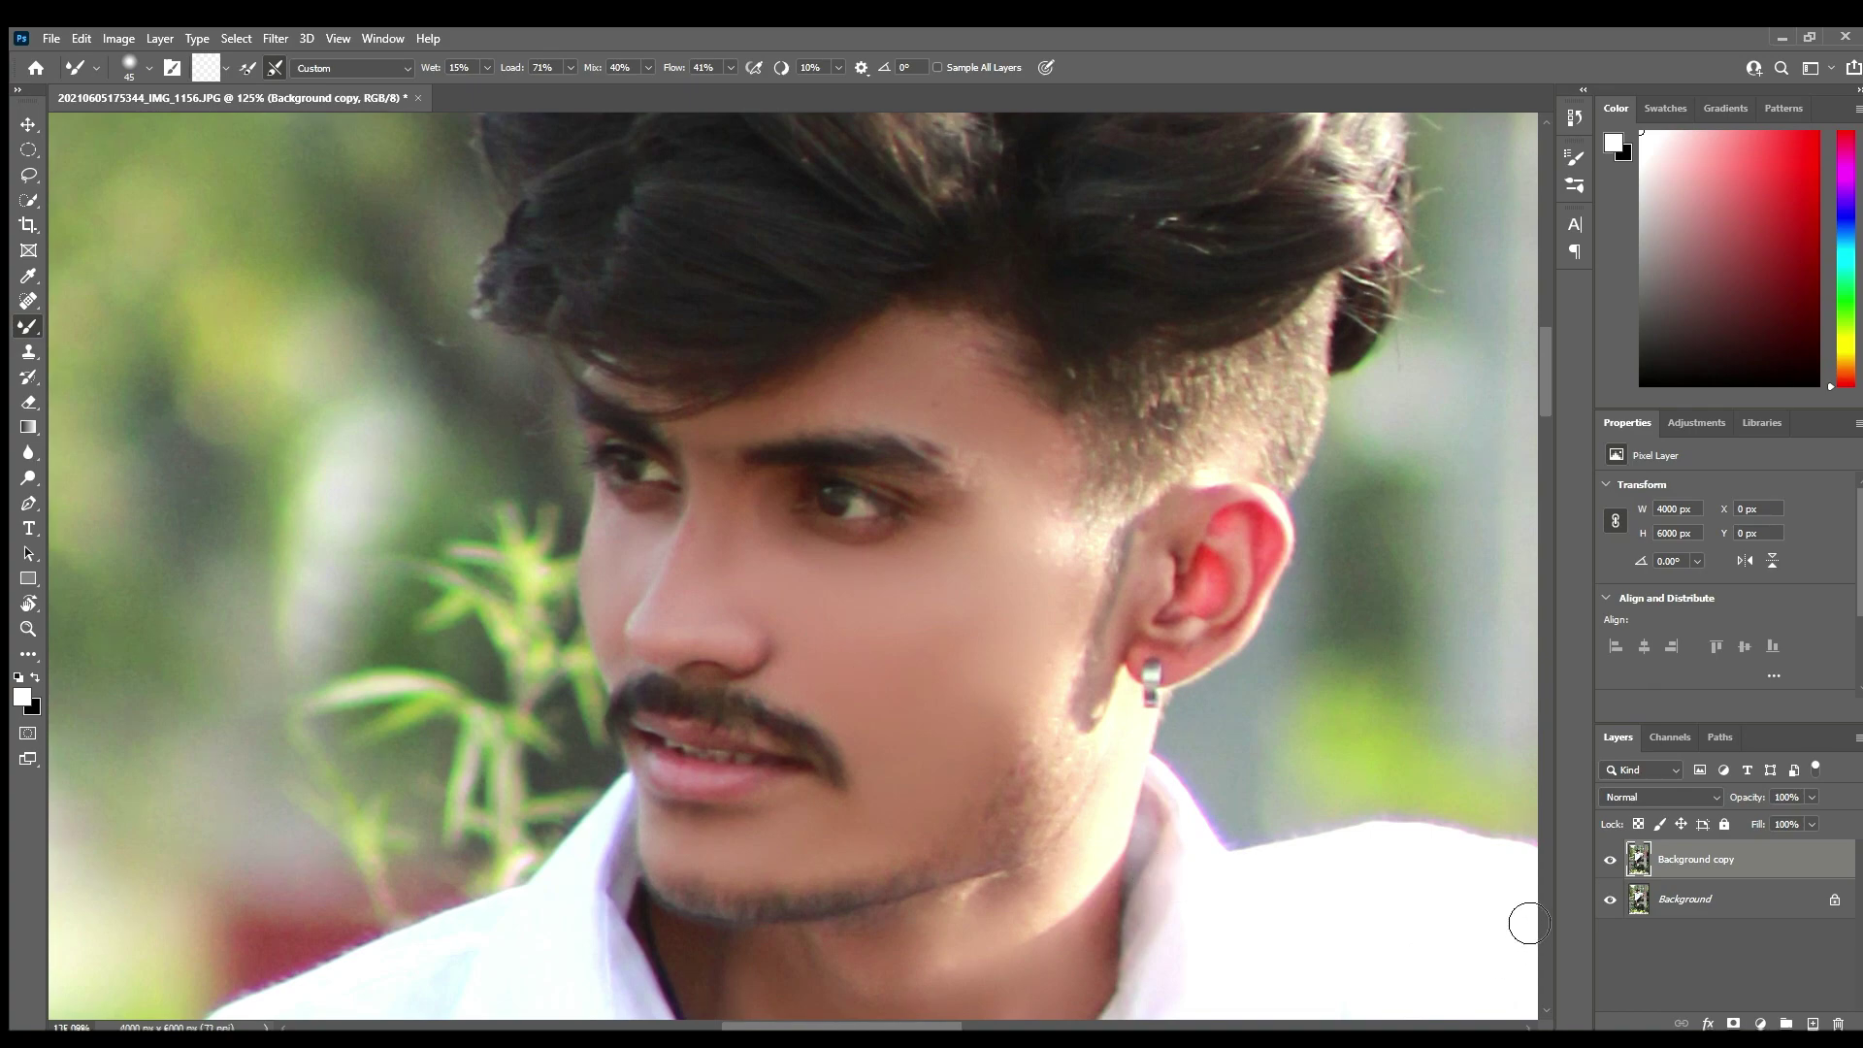
click(1611, 860)
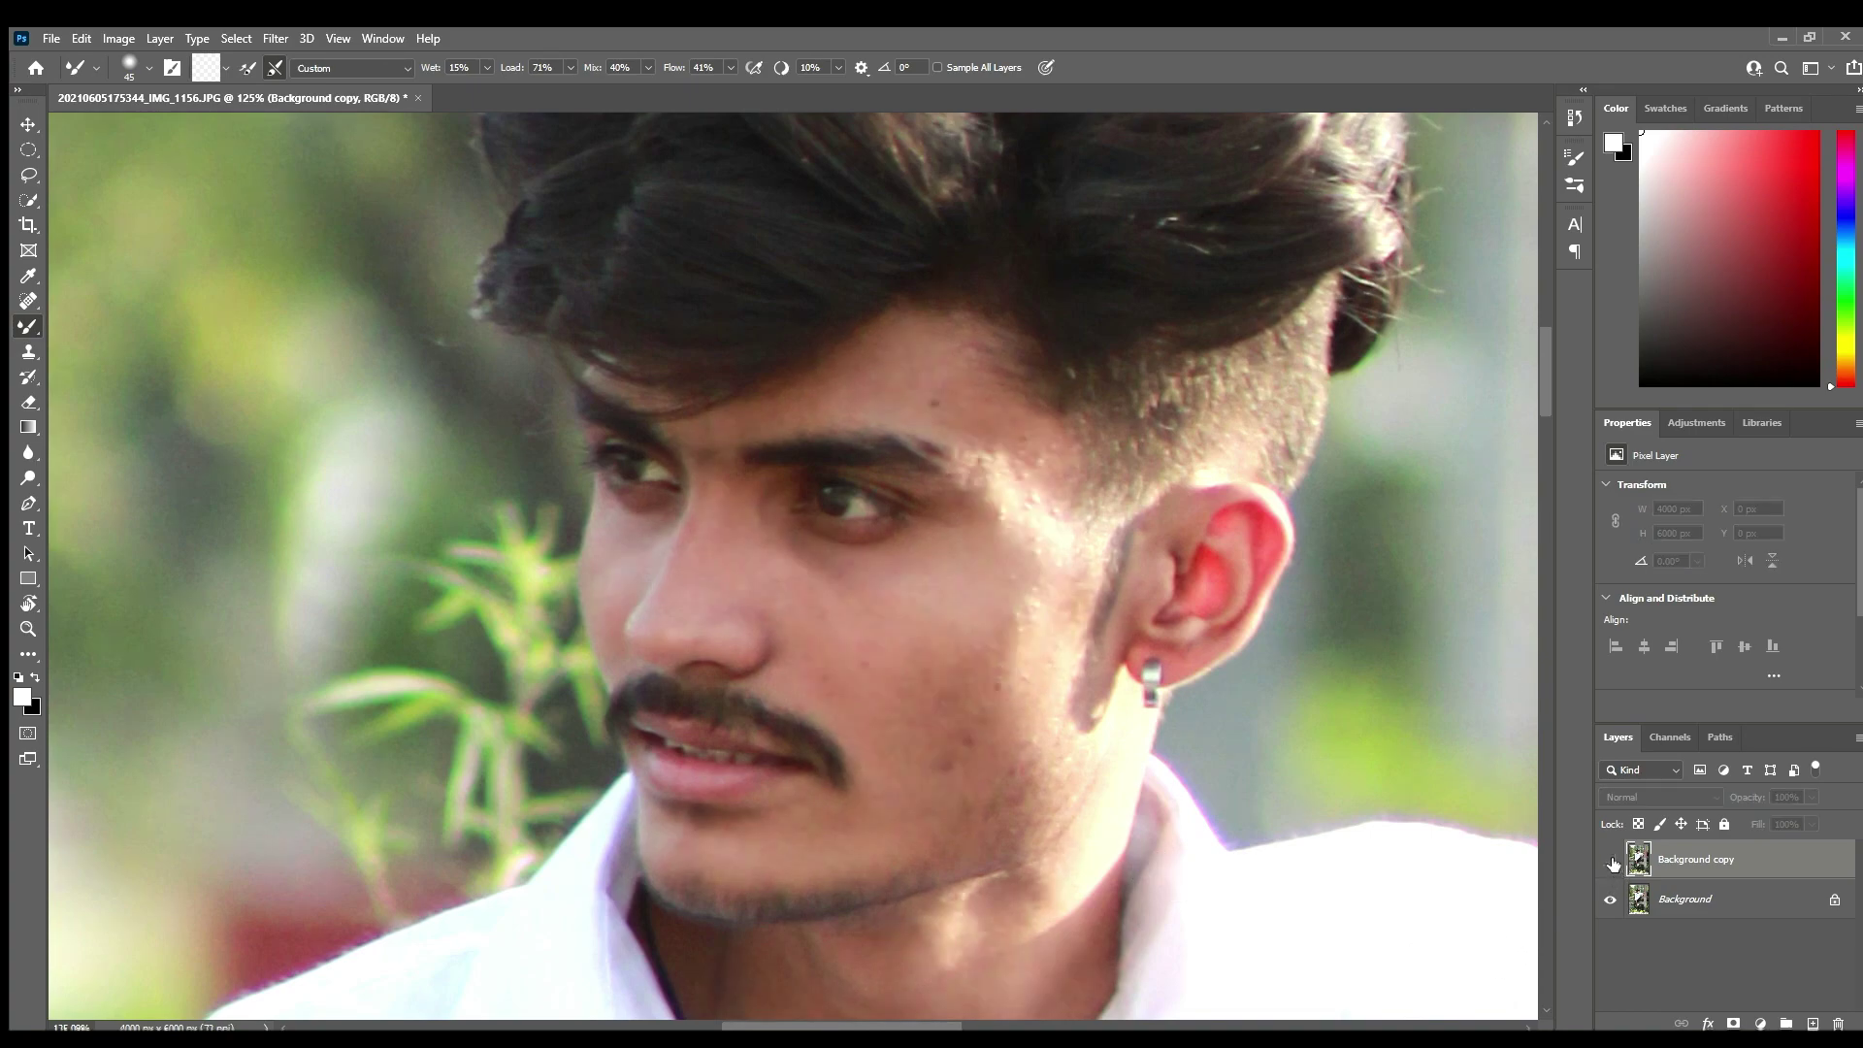
click(1611, 861)
click(1611, 860)
click(1610, 861)
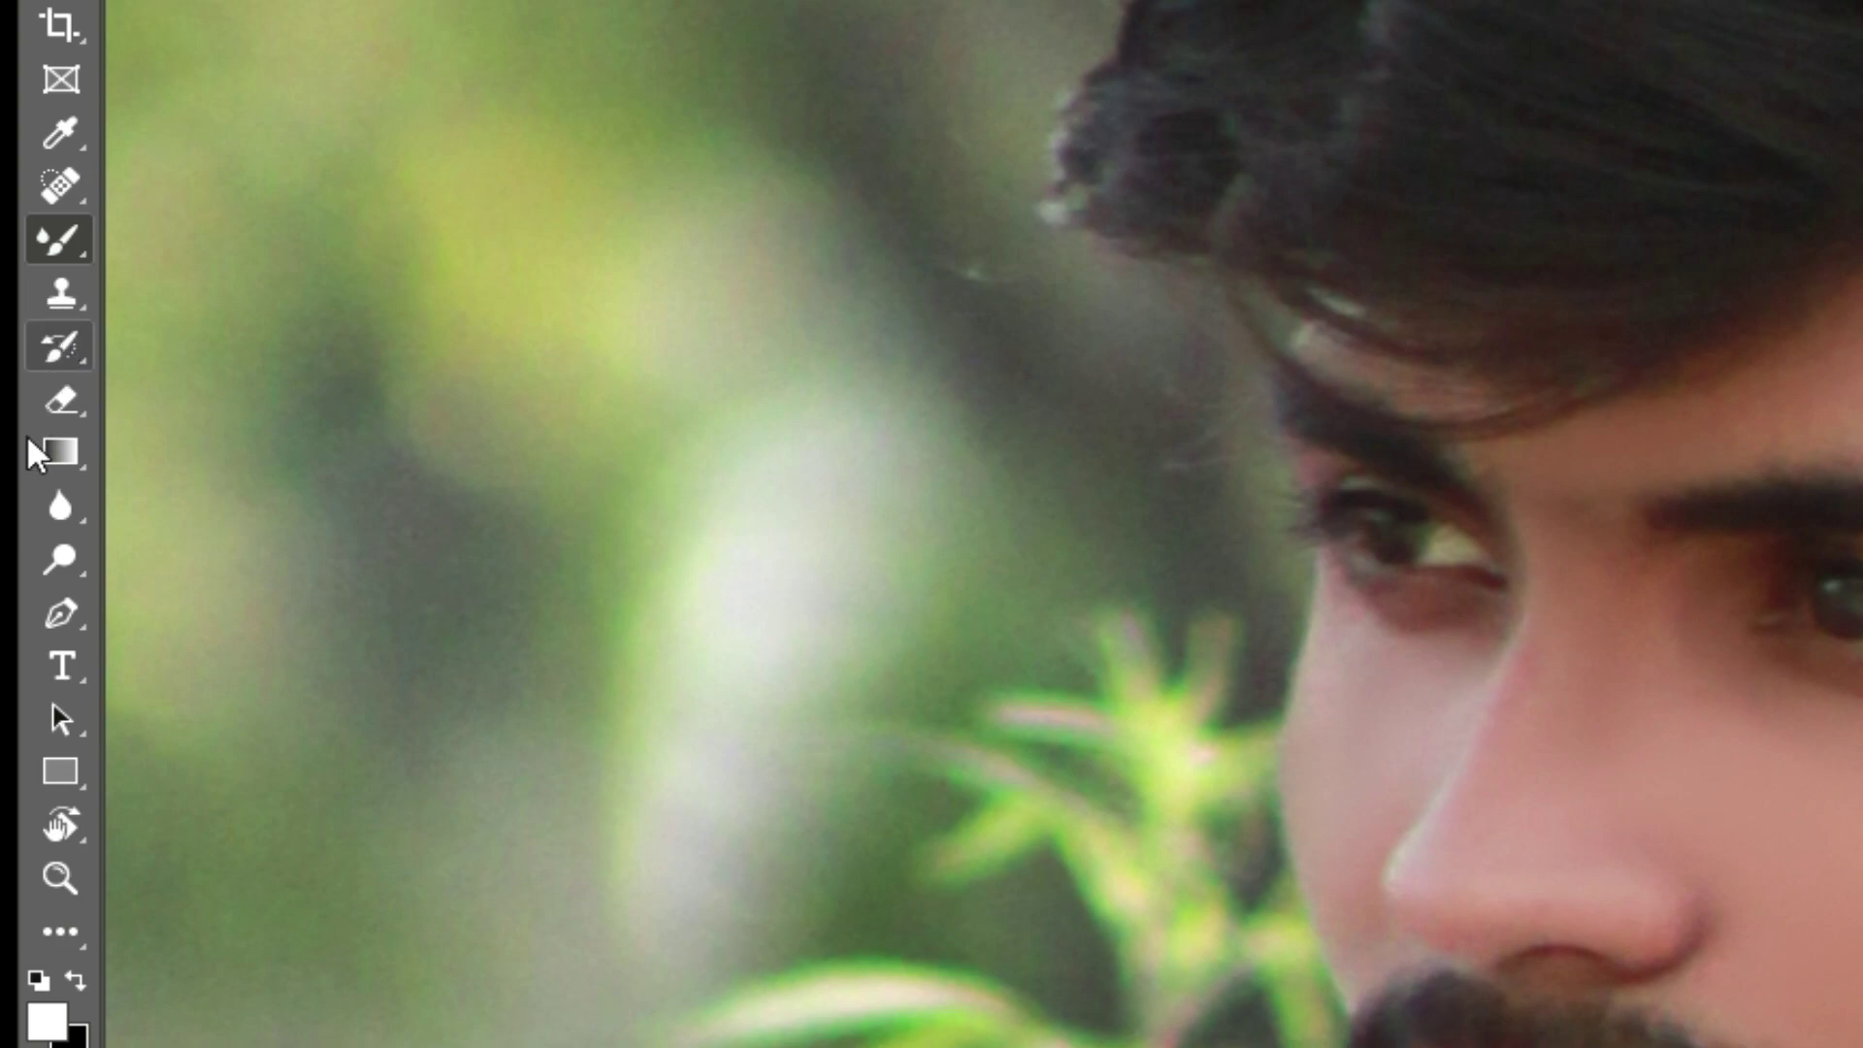
Dodge the cheek below the eye near the sideburn with a size-40 Midtones brush at 15%
click(40, 546)
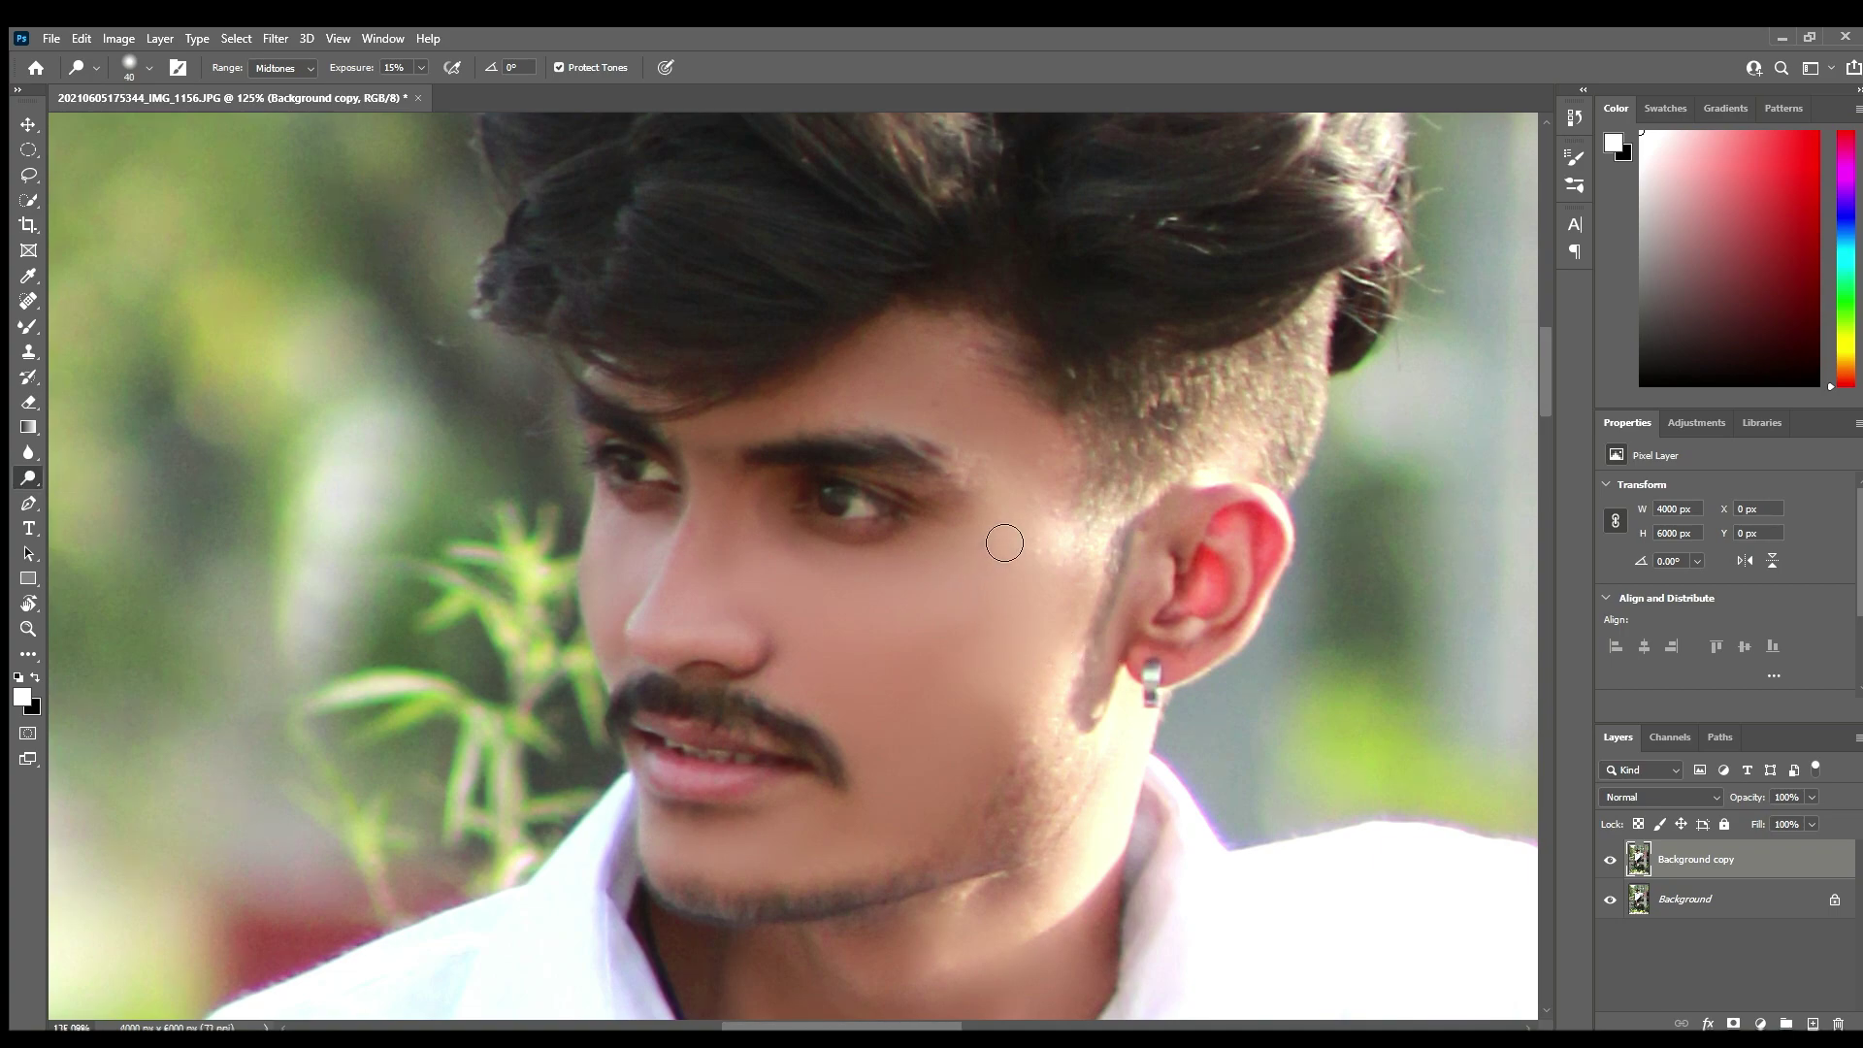
key(bracketright)
key(bracketright)
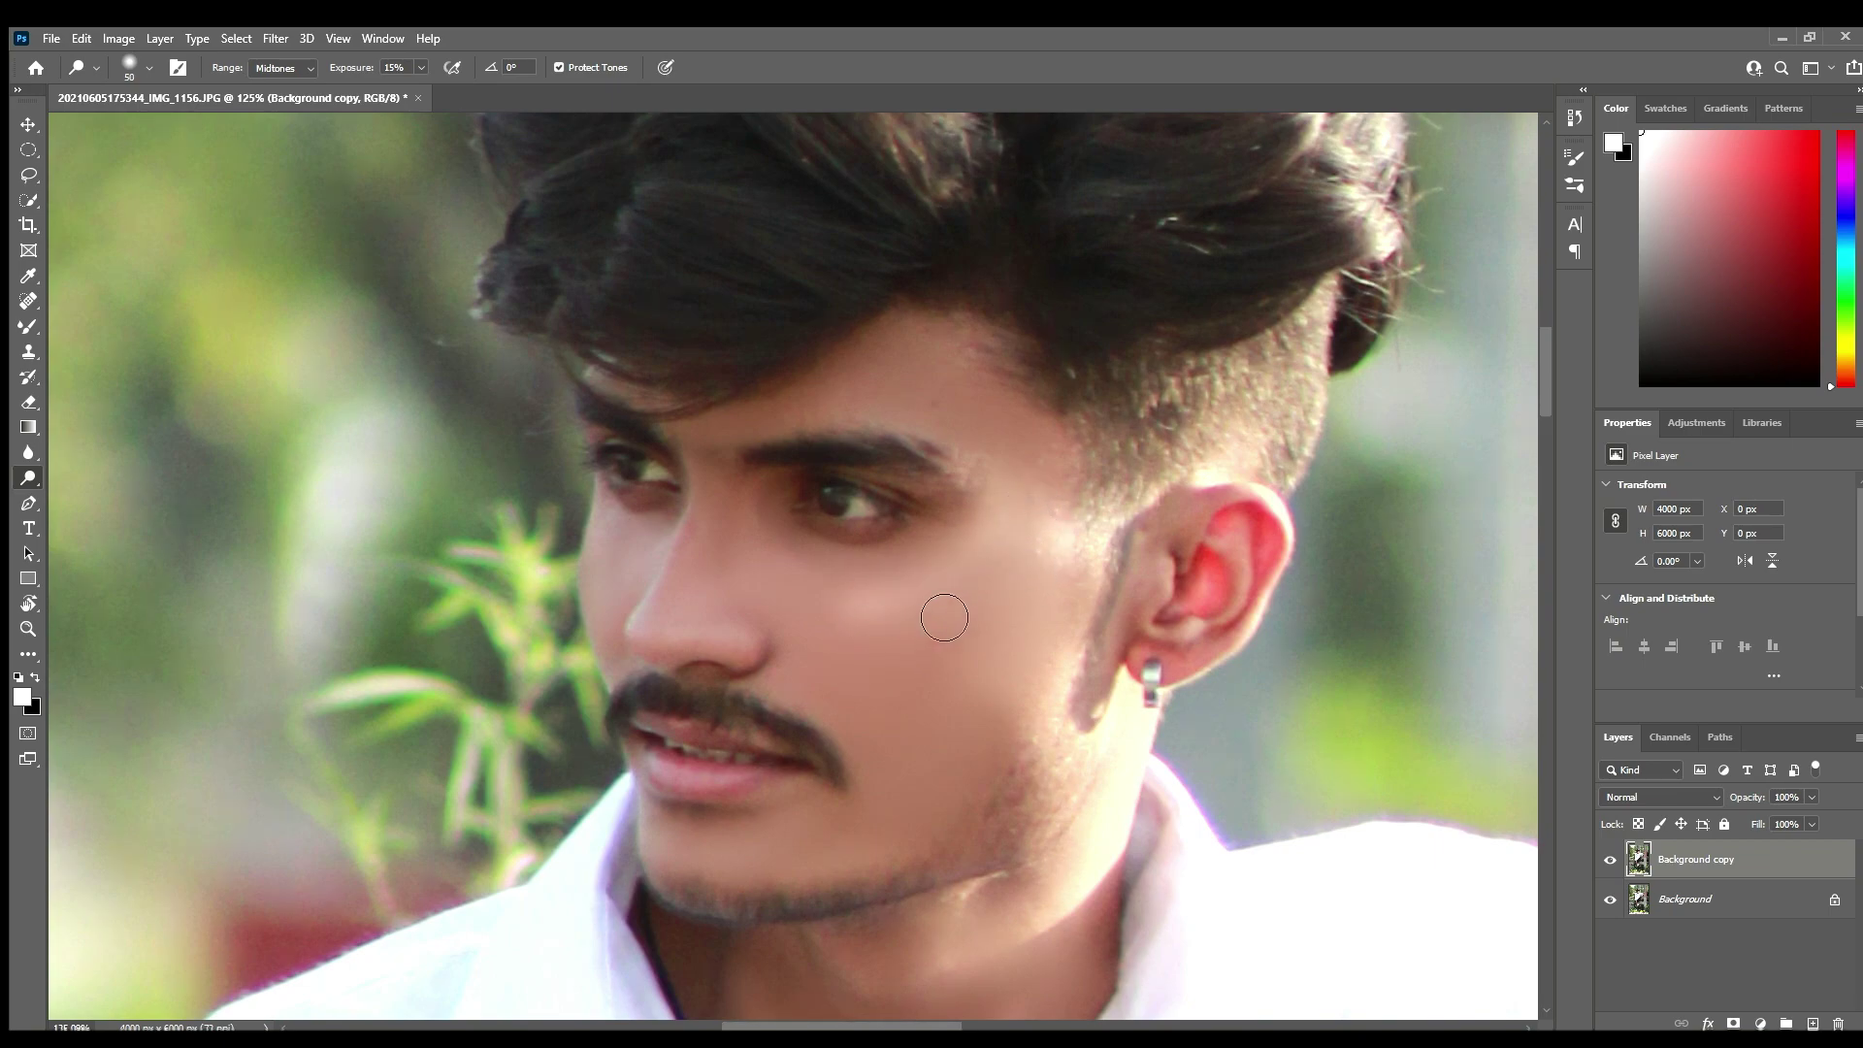
drag(923, 611, 1066, 546)
scroll(986, 570, up, 1)
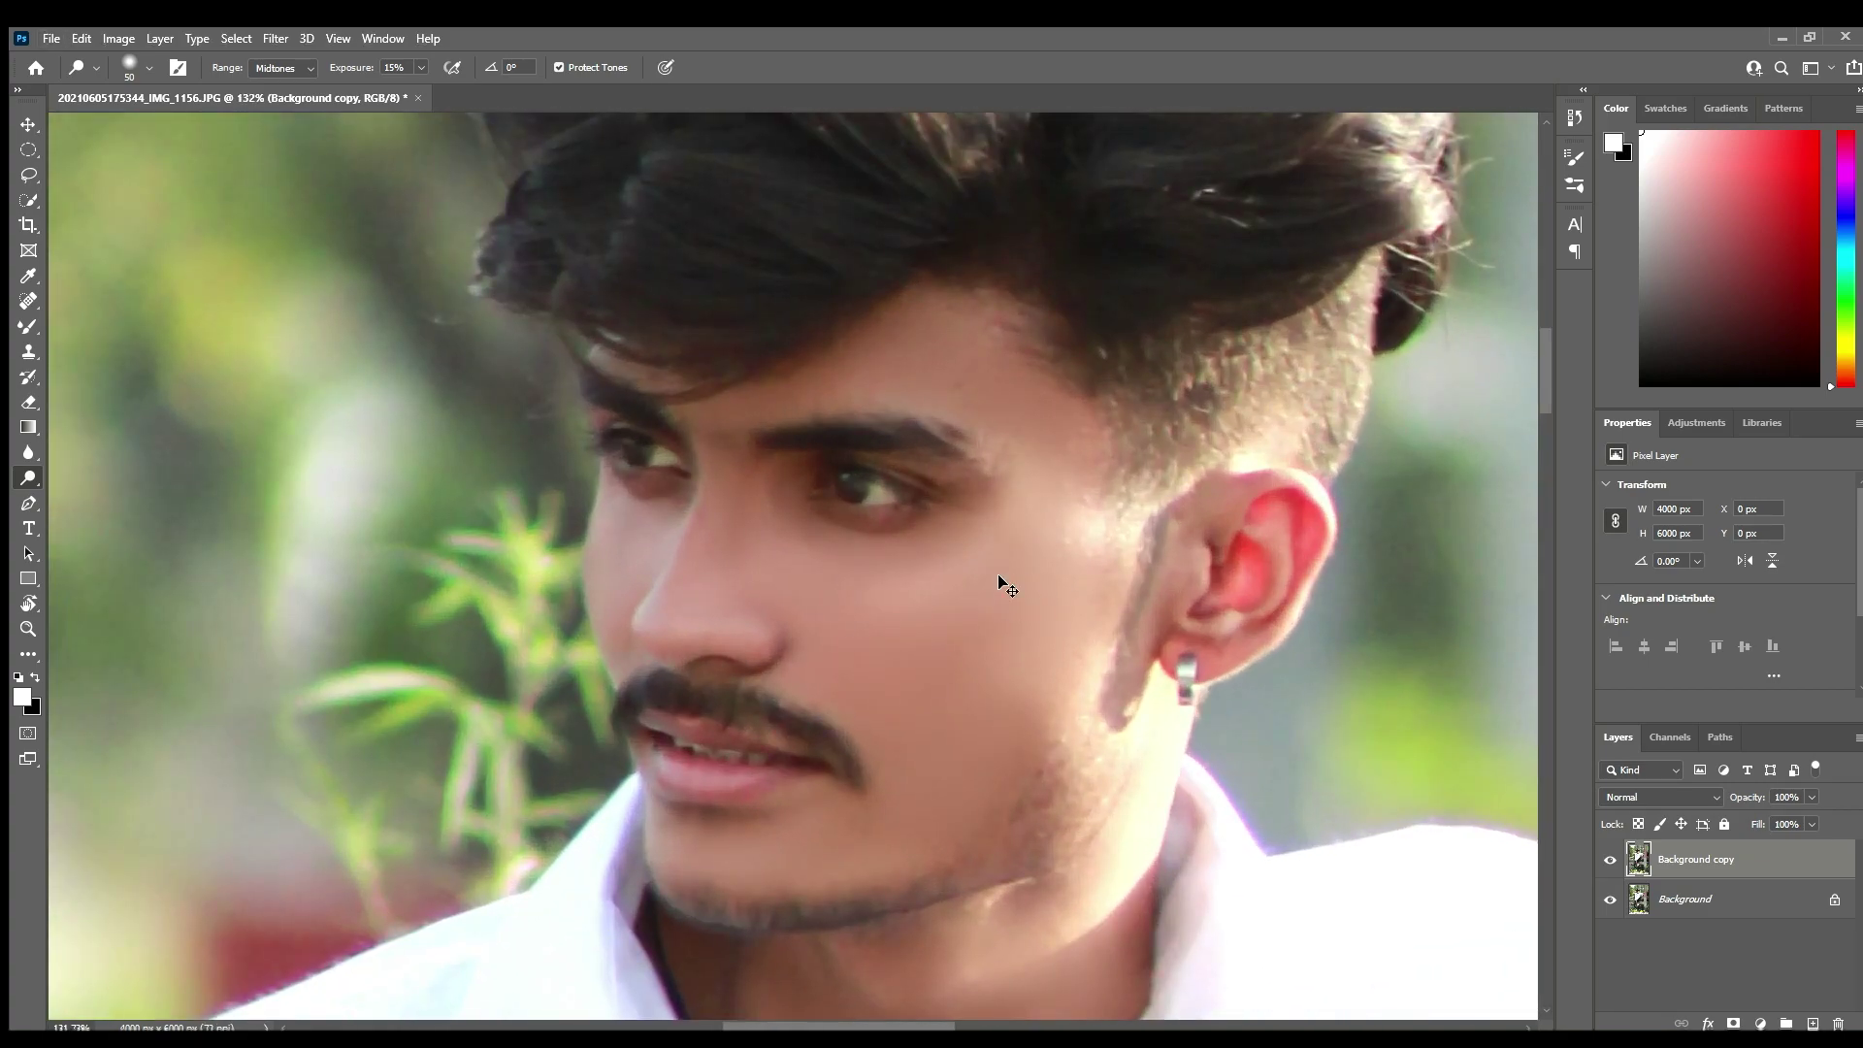
scroll(1003, 582, up, 1)
scroll(965, 595, down, 3)
scroll(1094, 478, up, 3)
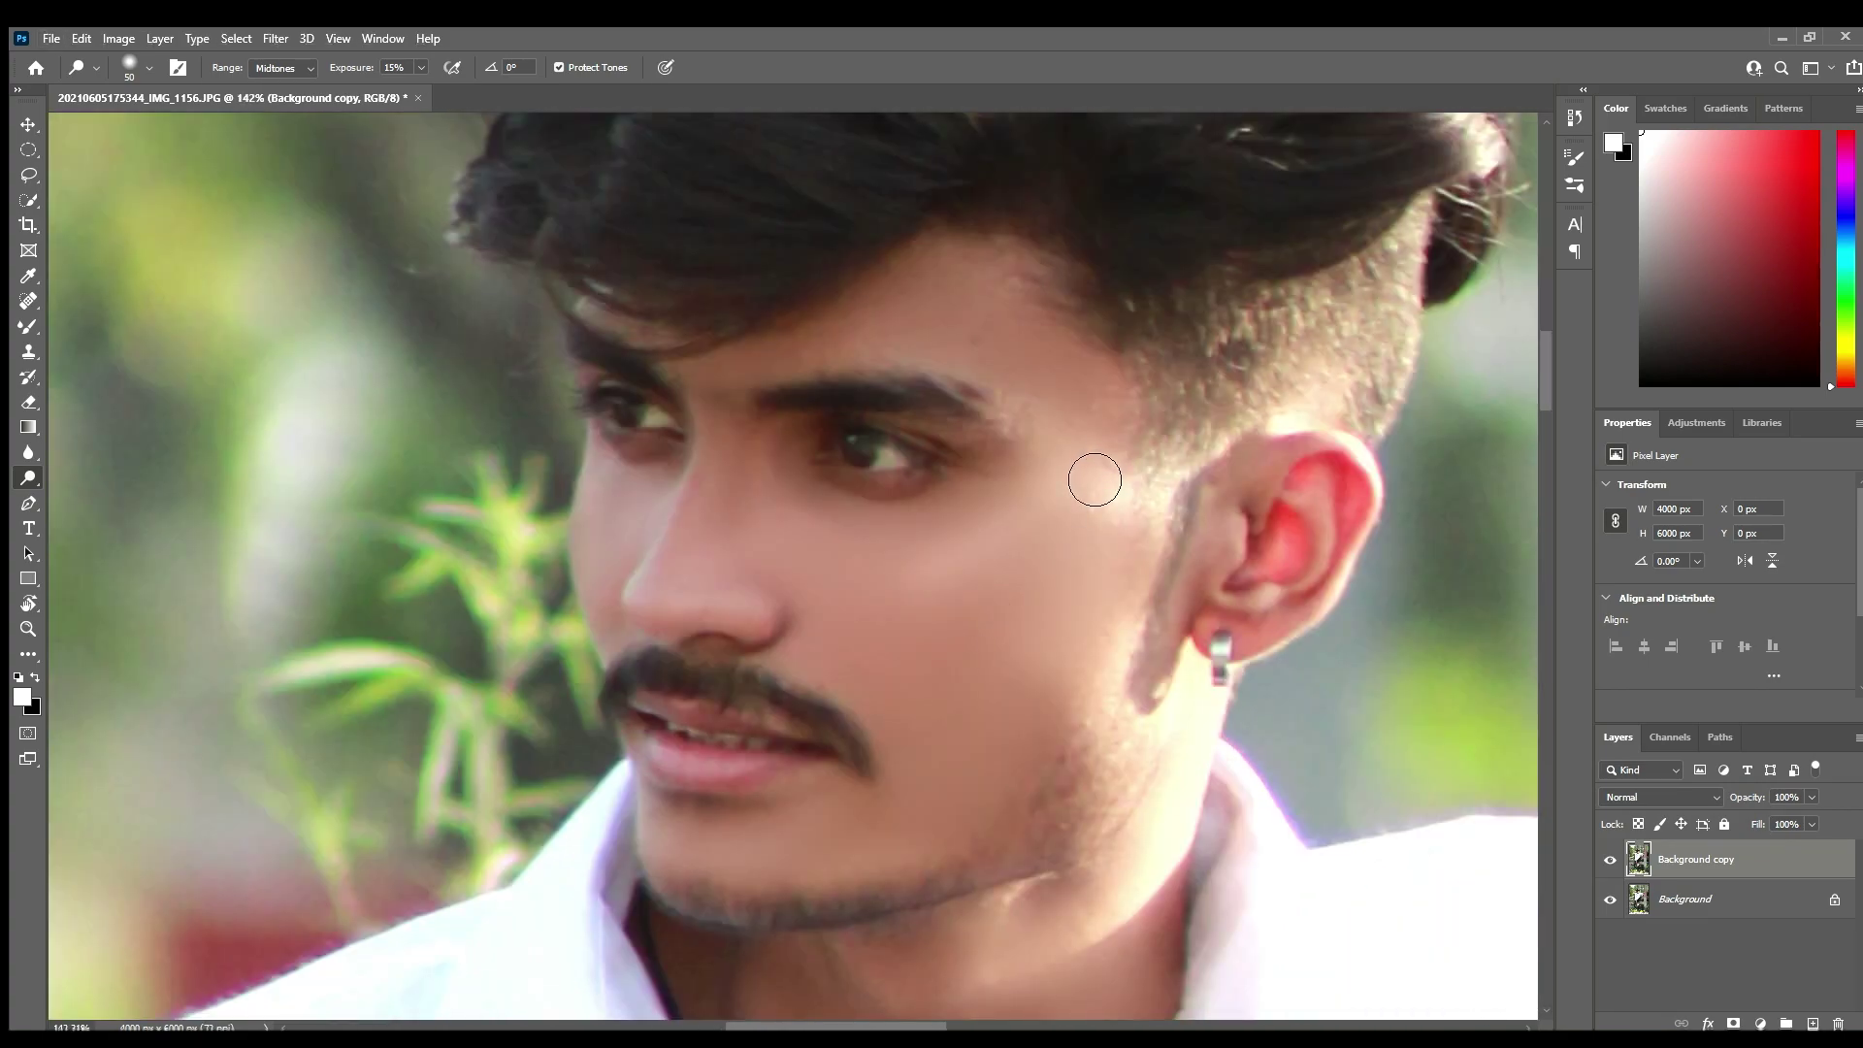
scroll(964, 507, up, 1)
scroll(971, 564, up, 1)
scroll(970, 563, up, 1)
Shrink the dodge brush to 30 and work over the remaining darker facial patches
key(bracketleft)
key(bracketleft)
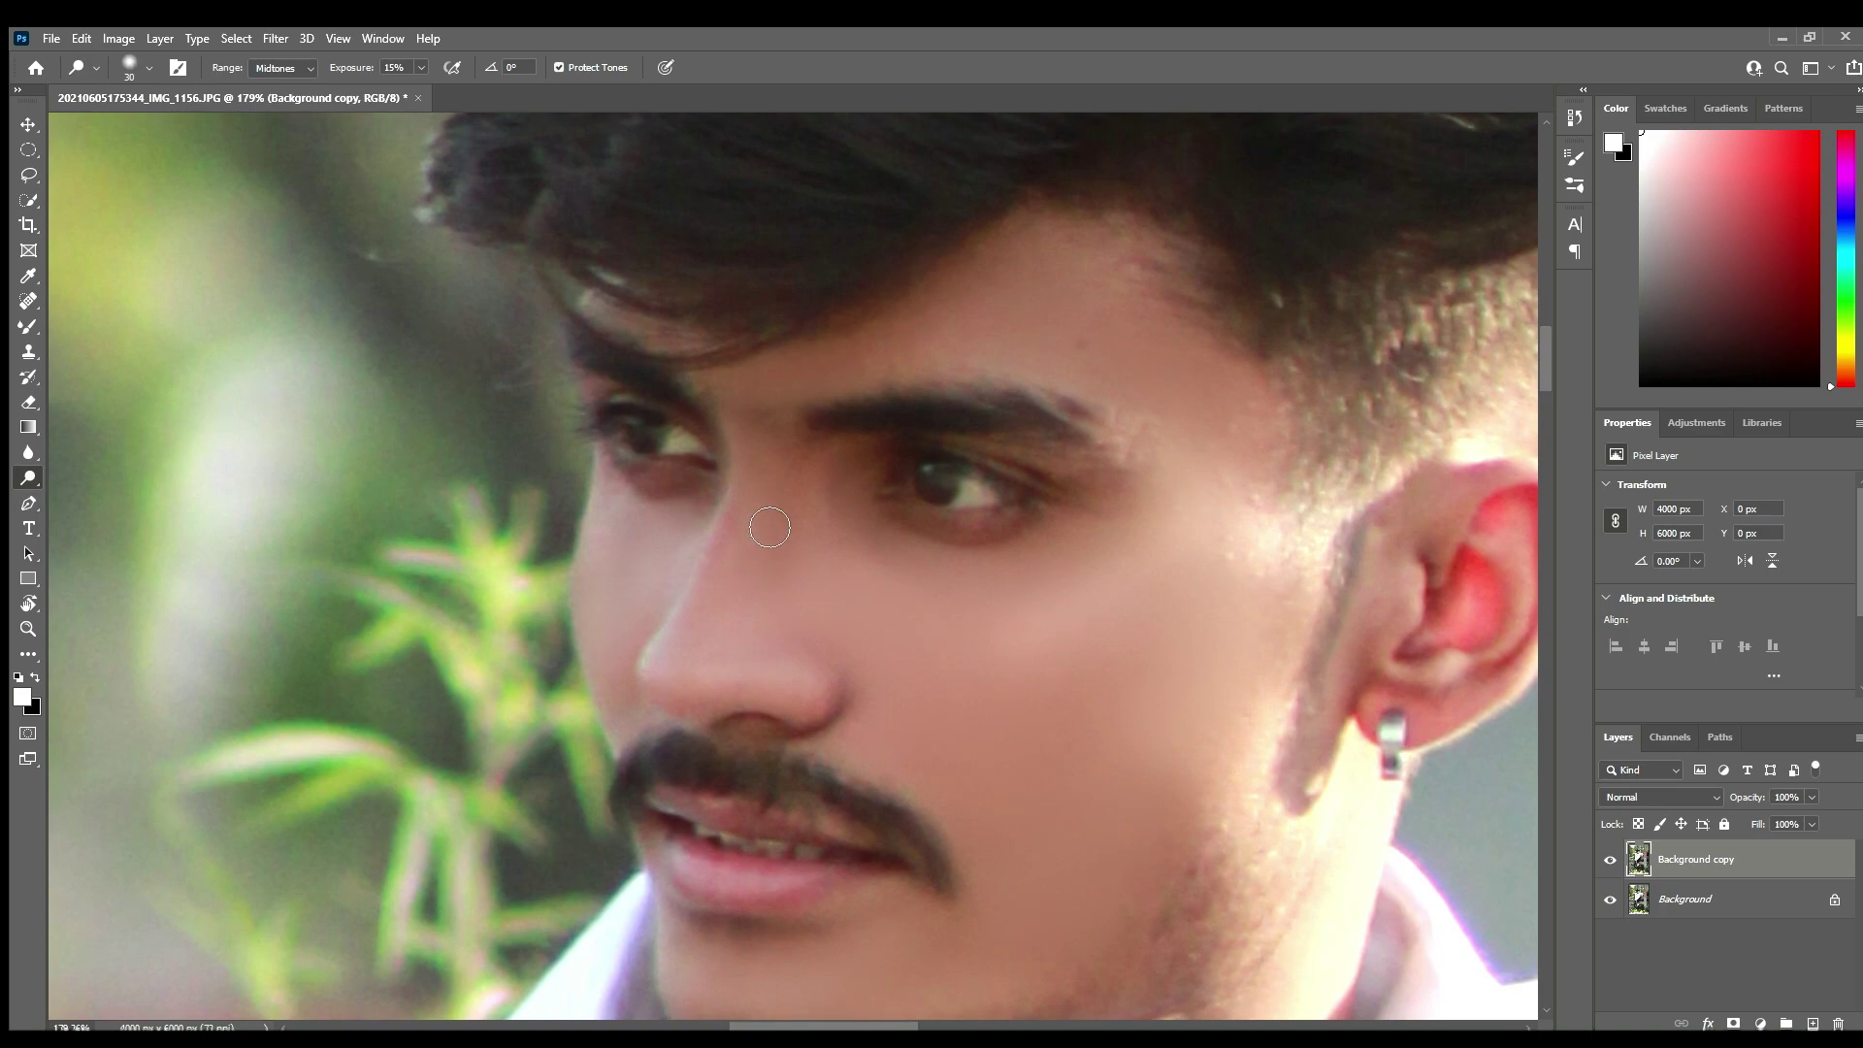
scroll(818, 566, down, 1)
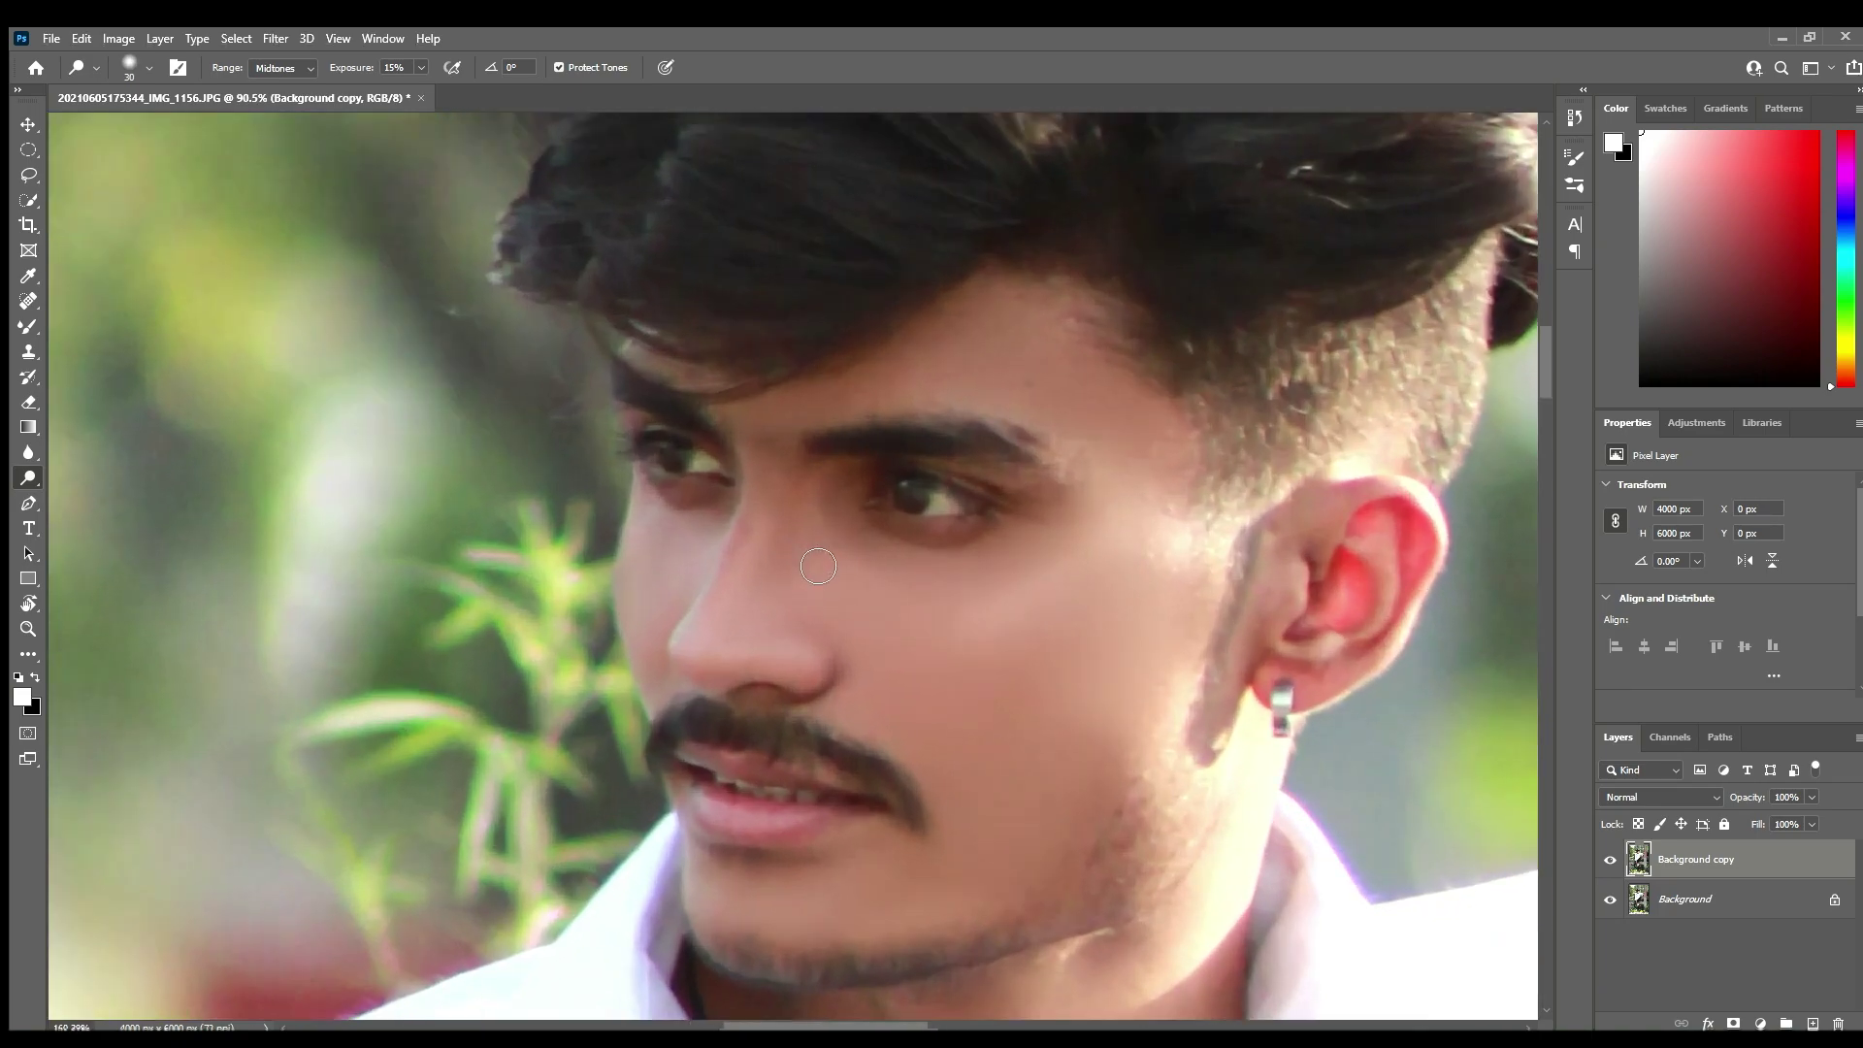
scroll(786, 514, up, 1)
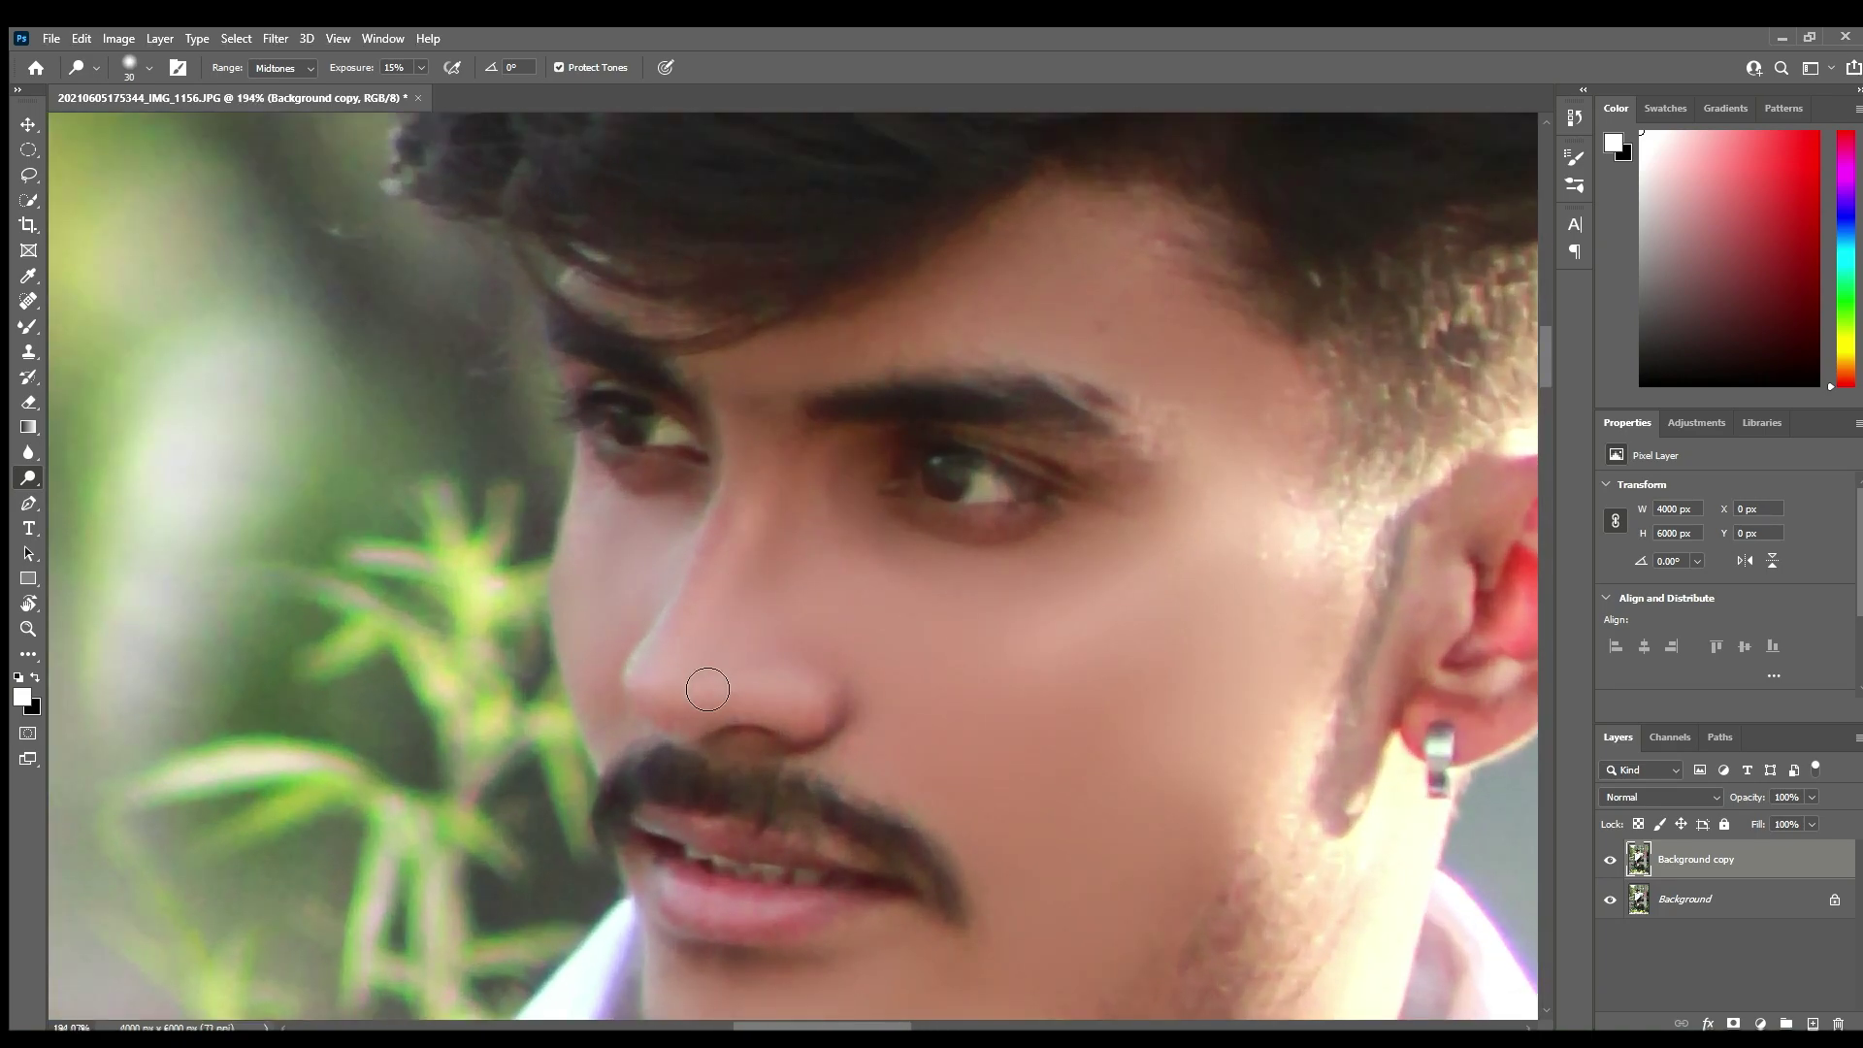
scroll(812, 537, down, 1)
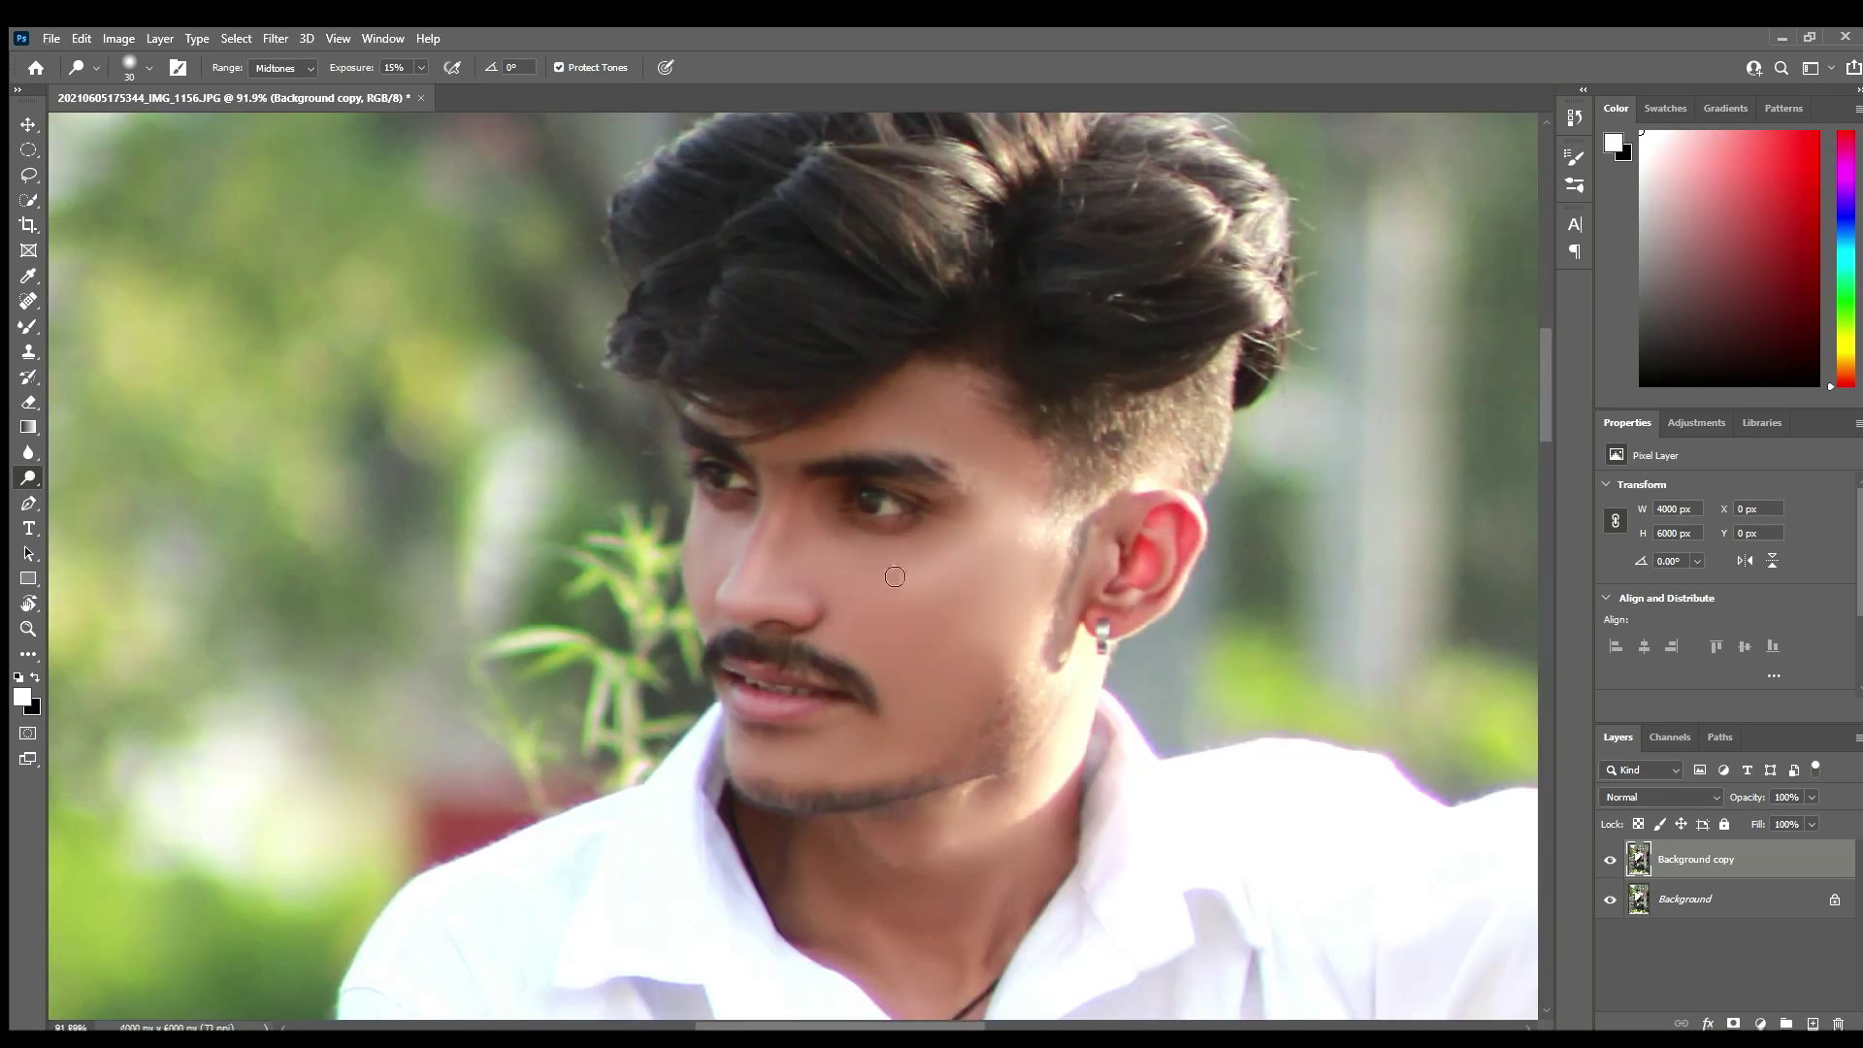
scroll(892, 577, down, 1)
scroll(883, 563, down, 1)
scroll(926, 556, down, 1)
scroll(936, 566, up, 2)
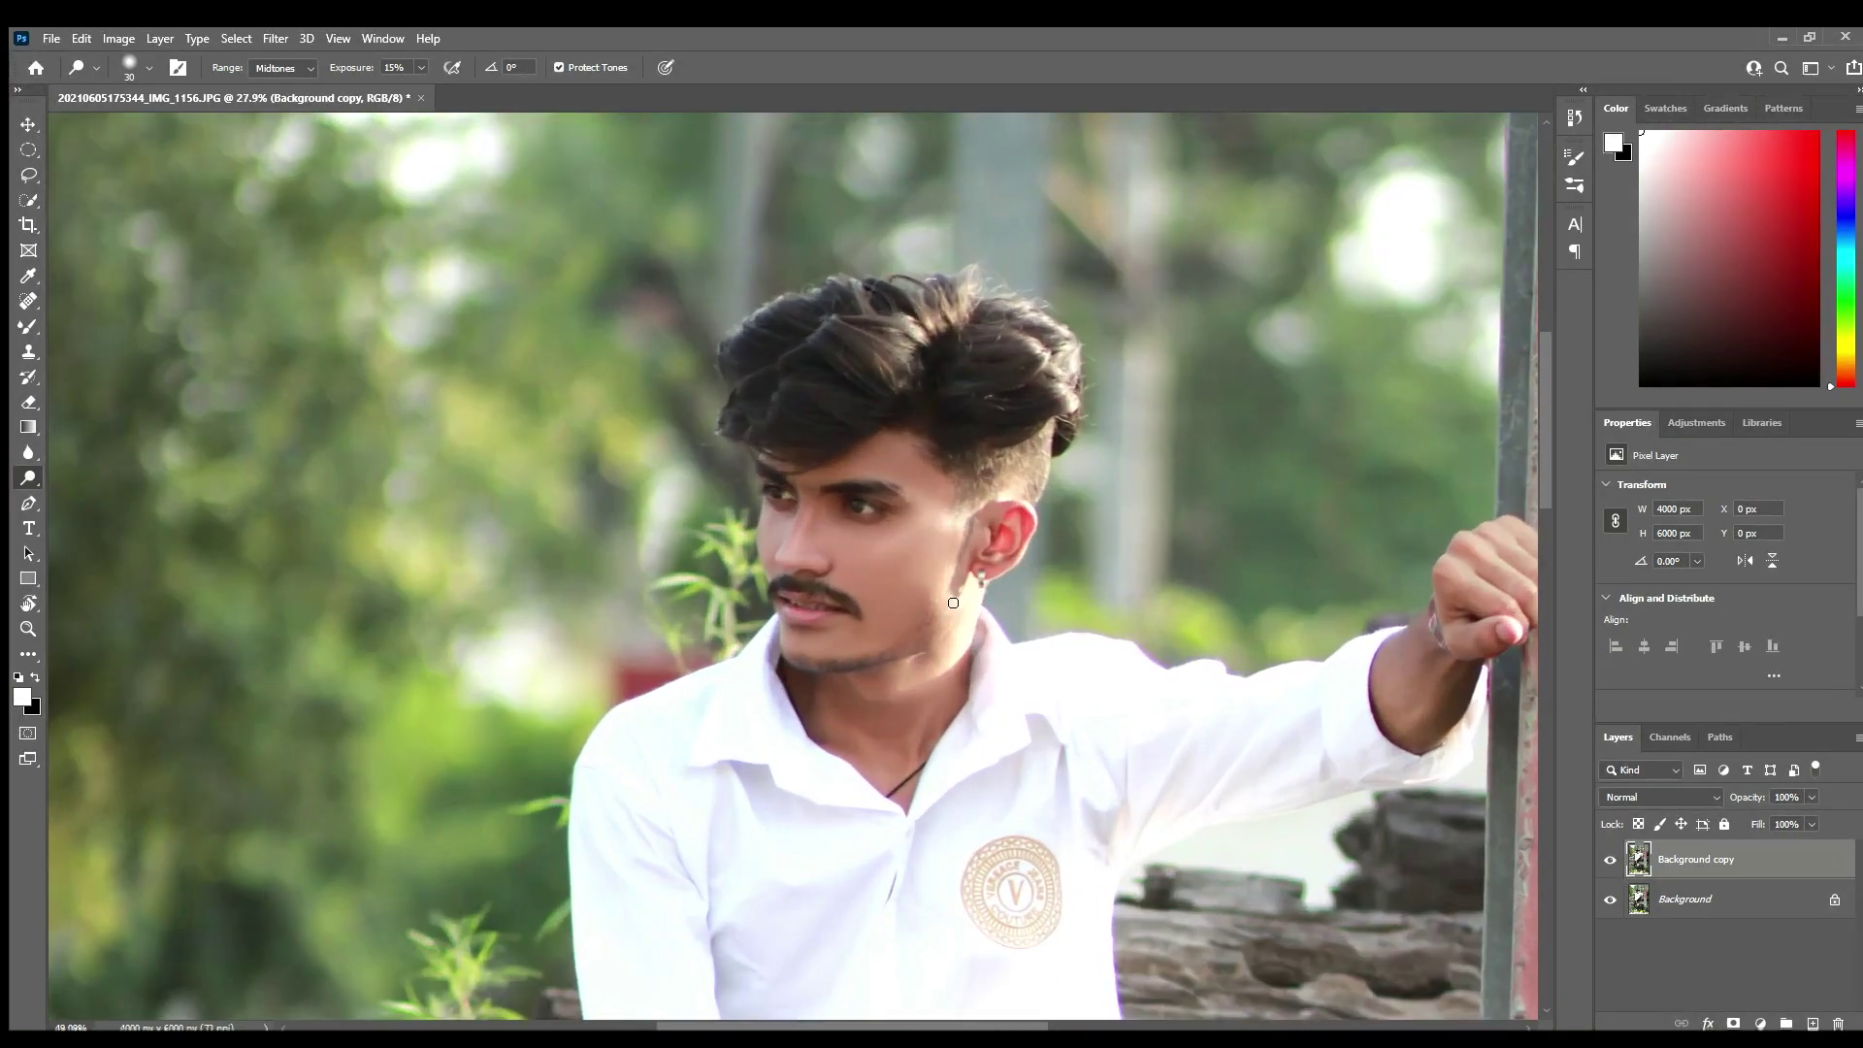
scroll(932, 572, up, 2)
scroll(925, 583, up, 1)
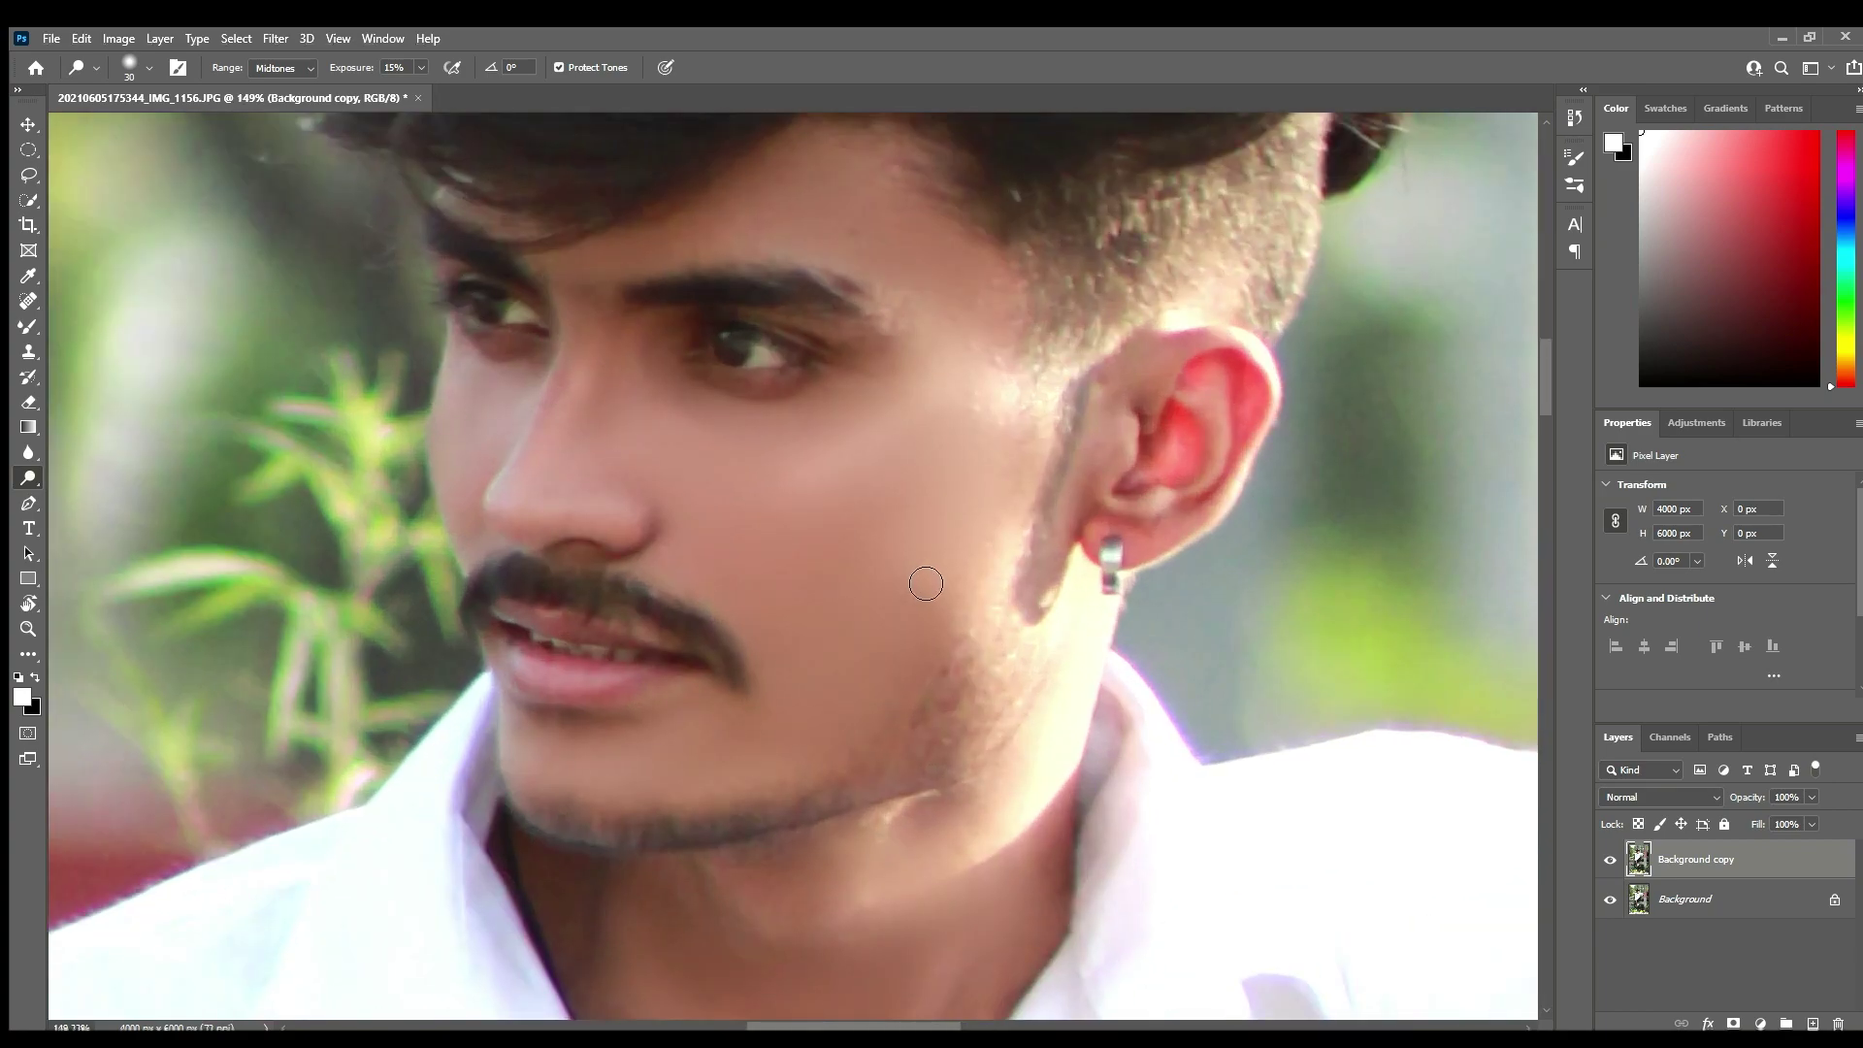
scroll(926, 583, up, 1)
scroll(844, 544, up, 1)
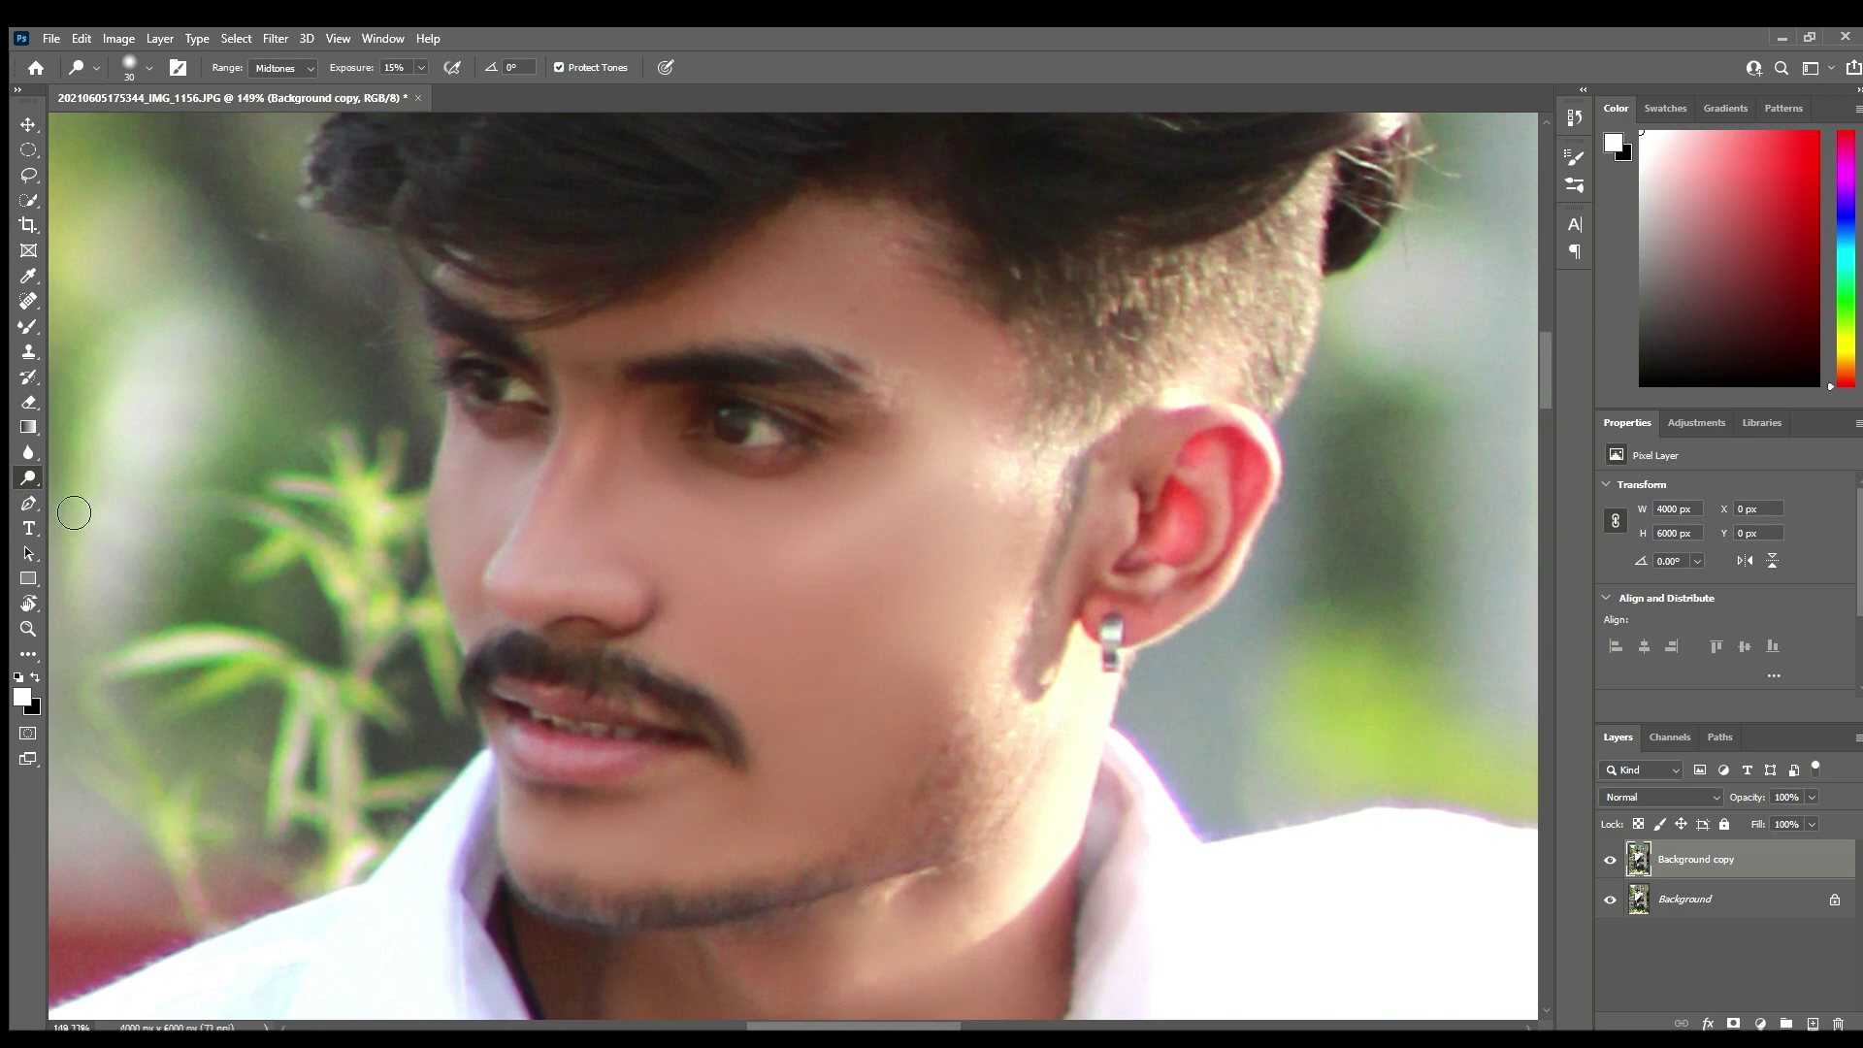
Deepen the beard shadow along the jaw with a size-80 Burn brush at 33% exposure
key(shift+o)
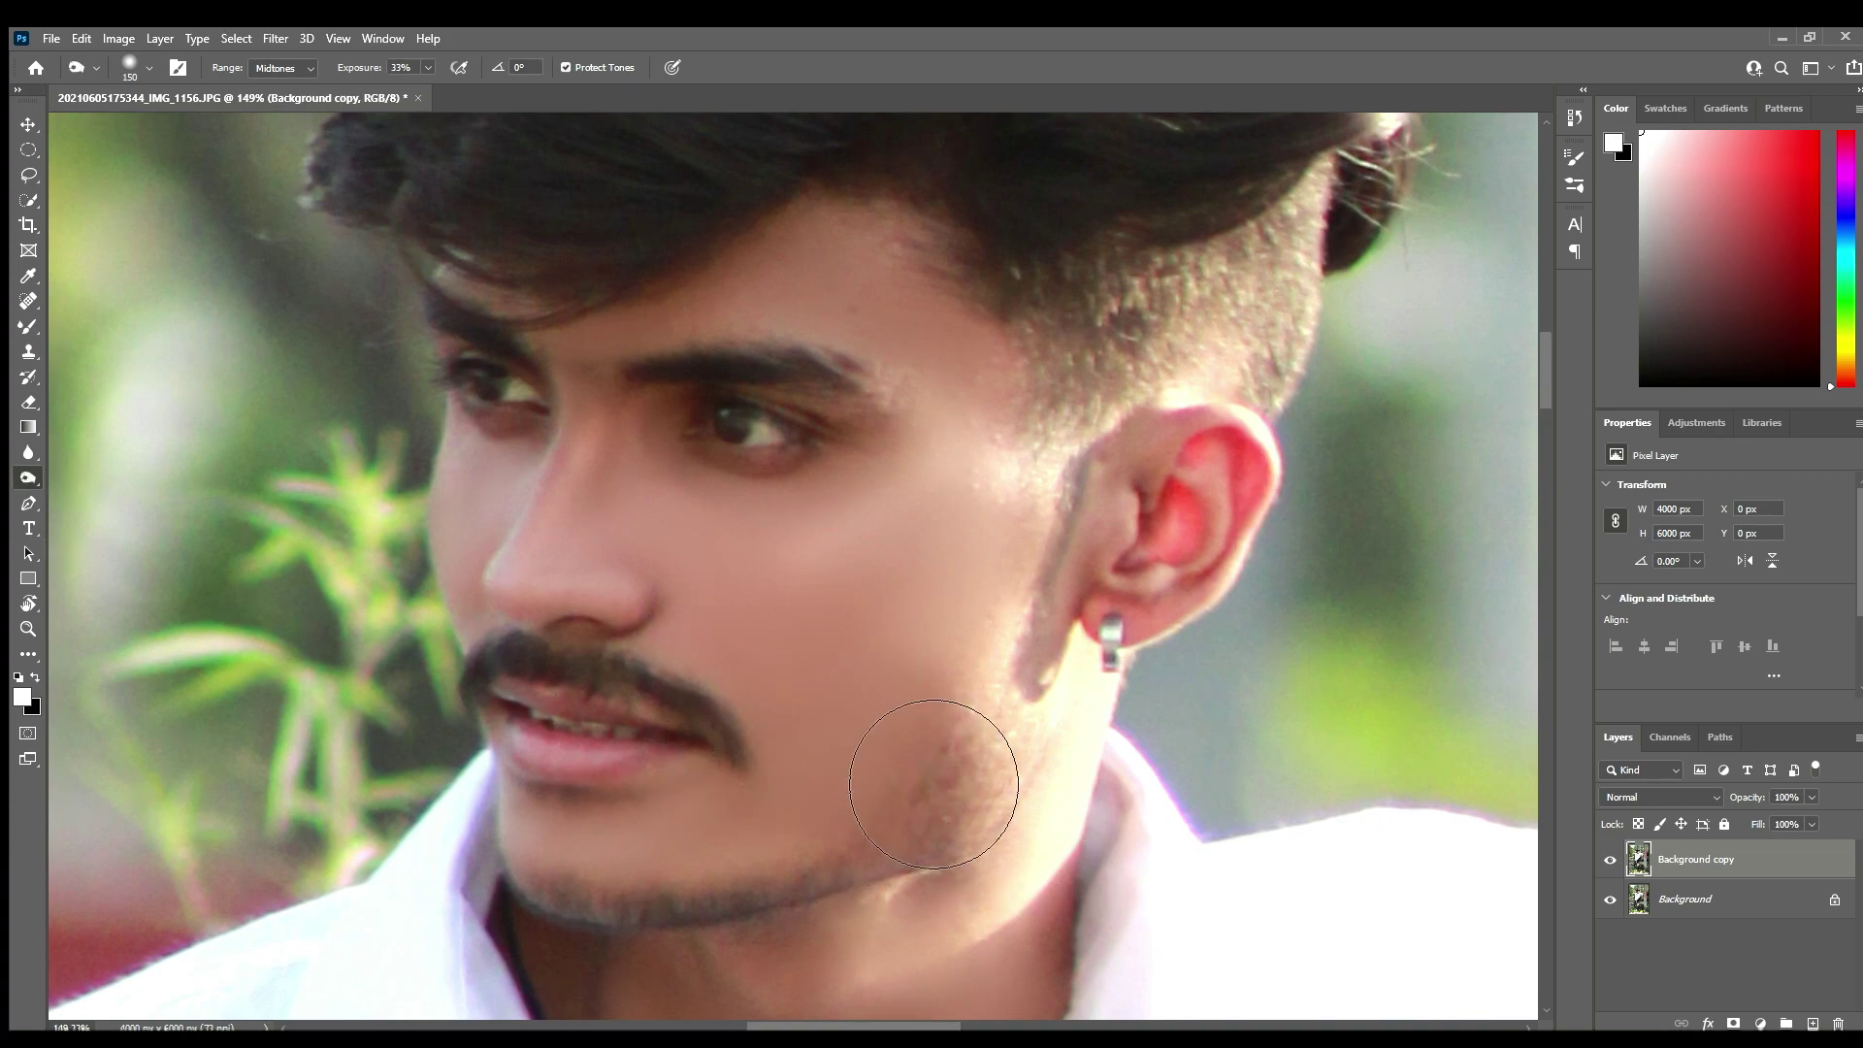
key(bracketleft)
key(bracketleft)
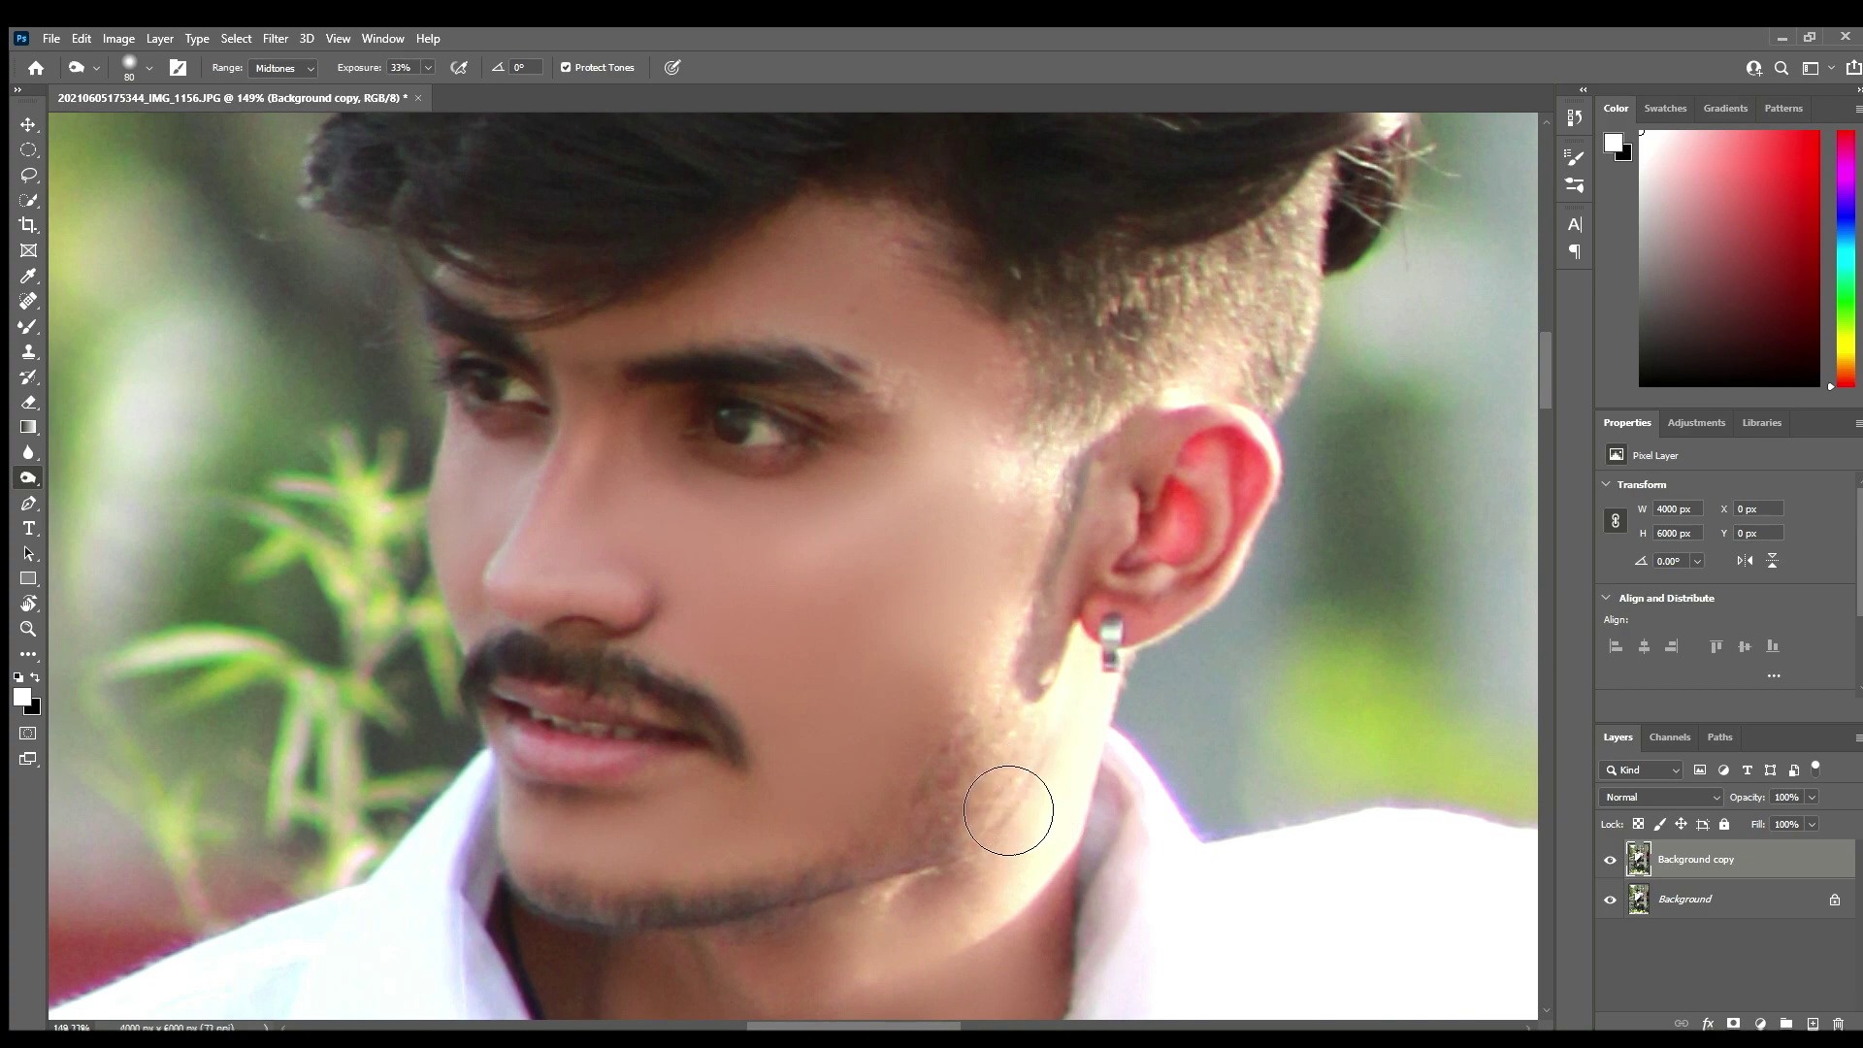
mouse_move(682, 967)
mouse_down()
mouse_move(732, 919)
mouse_move(986, 871)
mouse_move(1068, 728)
mouse_move(1035, 753)
mouse_move(1045, 810)
mouse_up()
scroll(980, 822, down, 2)
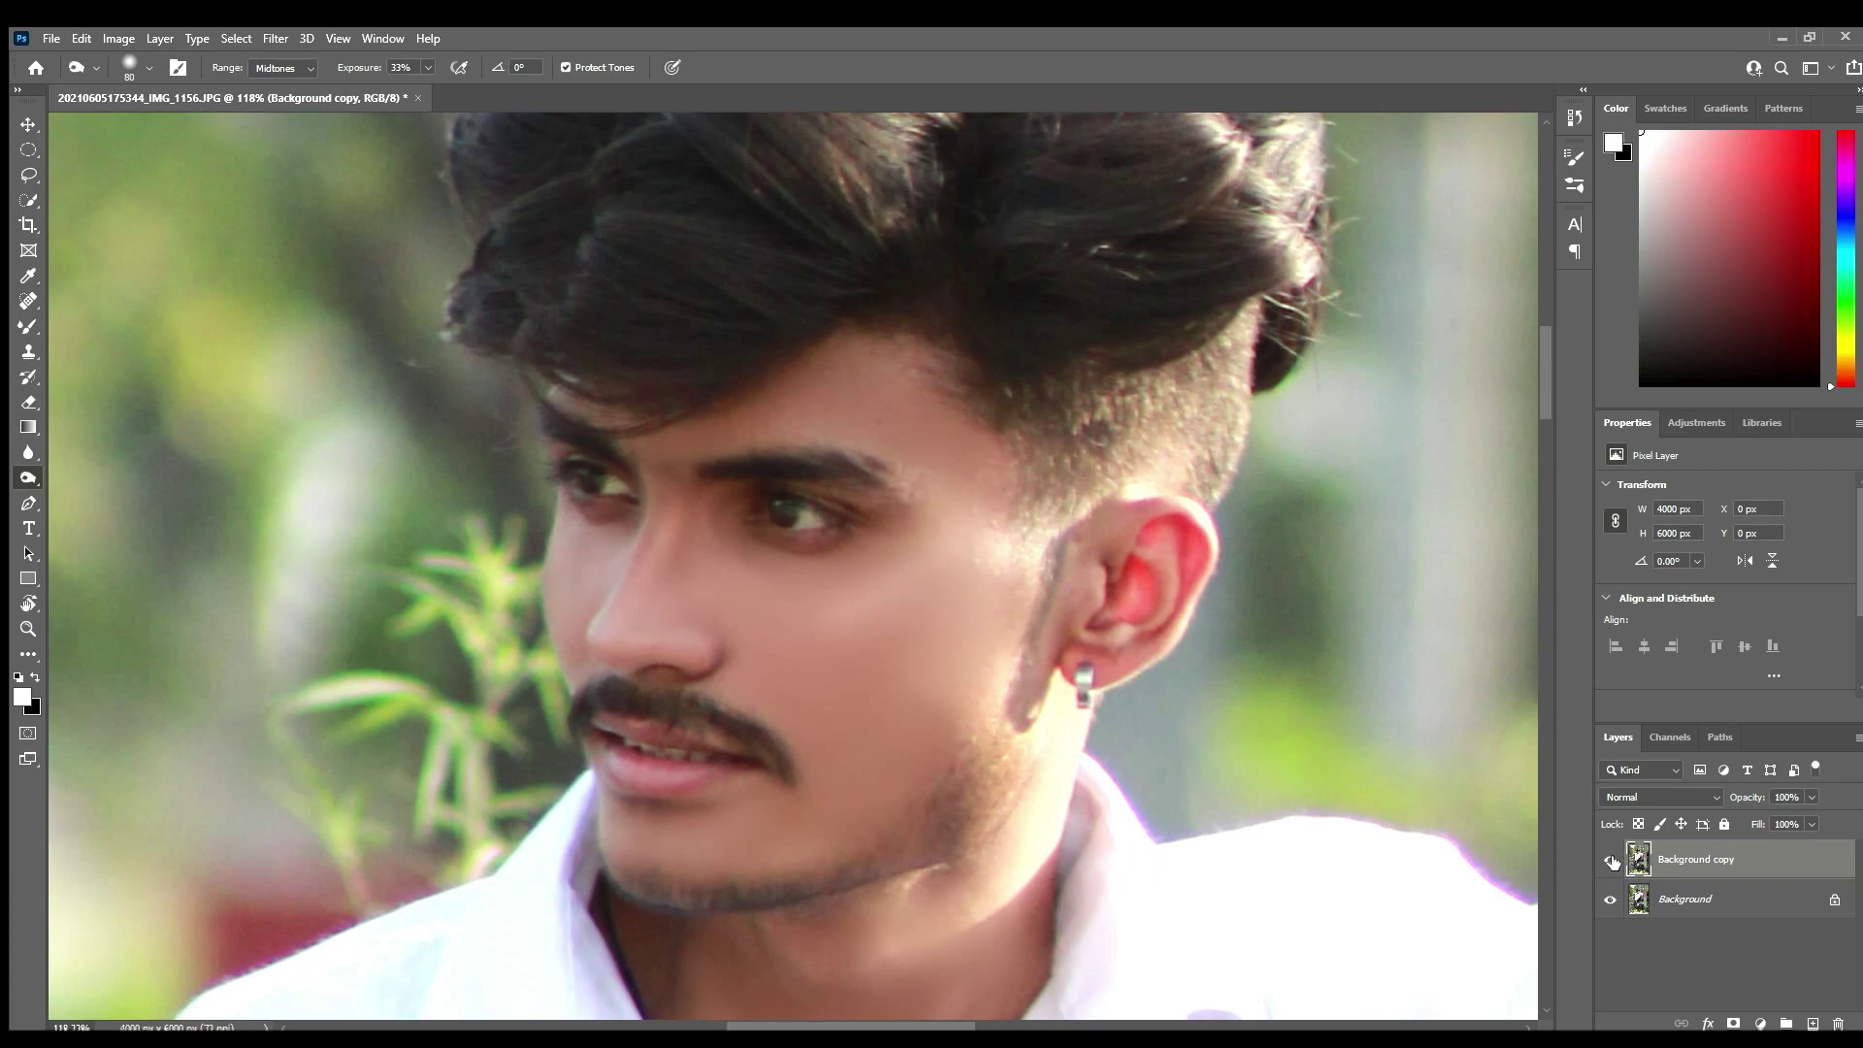
Toggle Background copy's visibility to compare the retouch with the original
click(1611, 860)
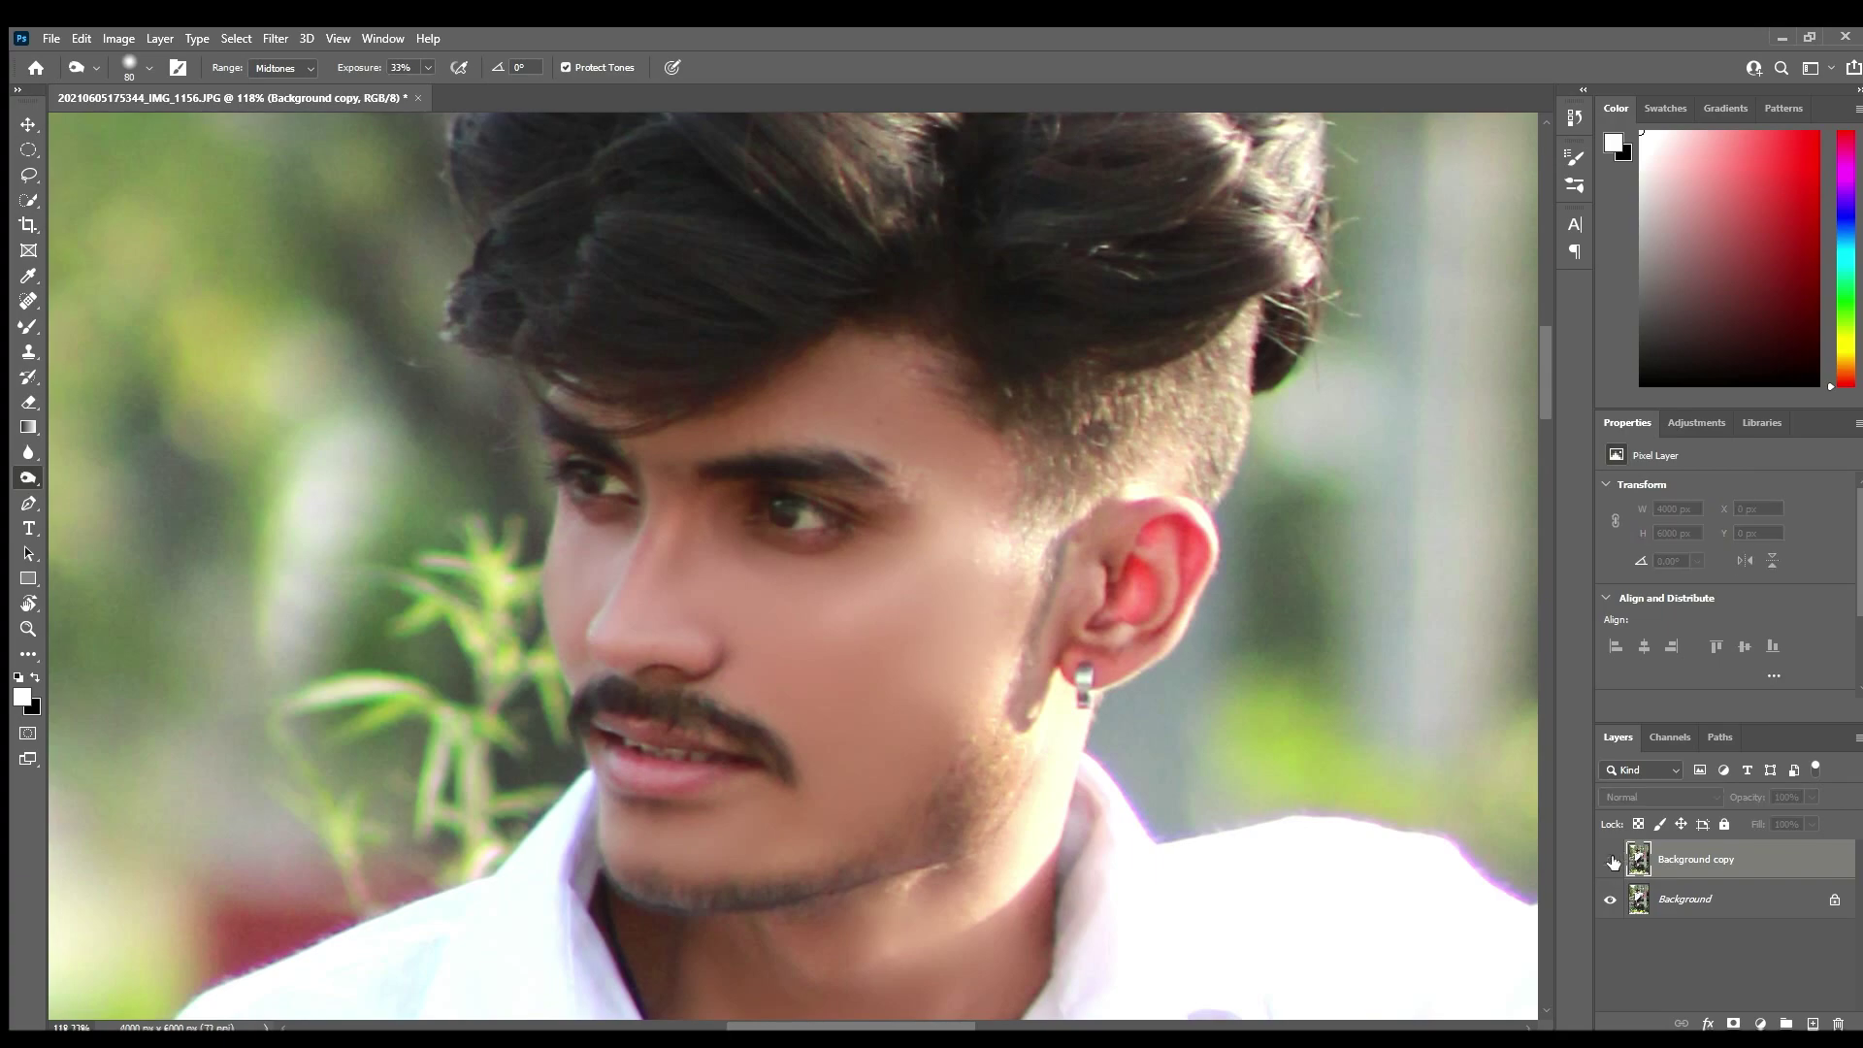
click(1611, 859)
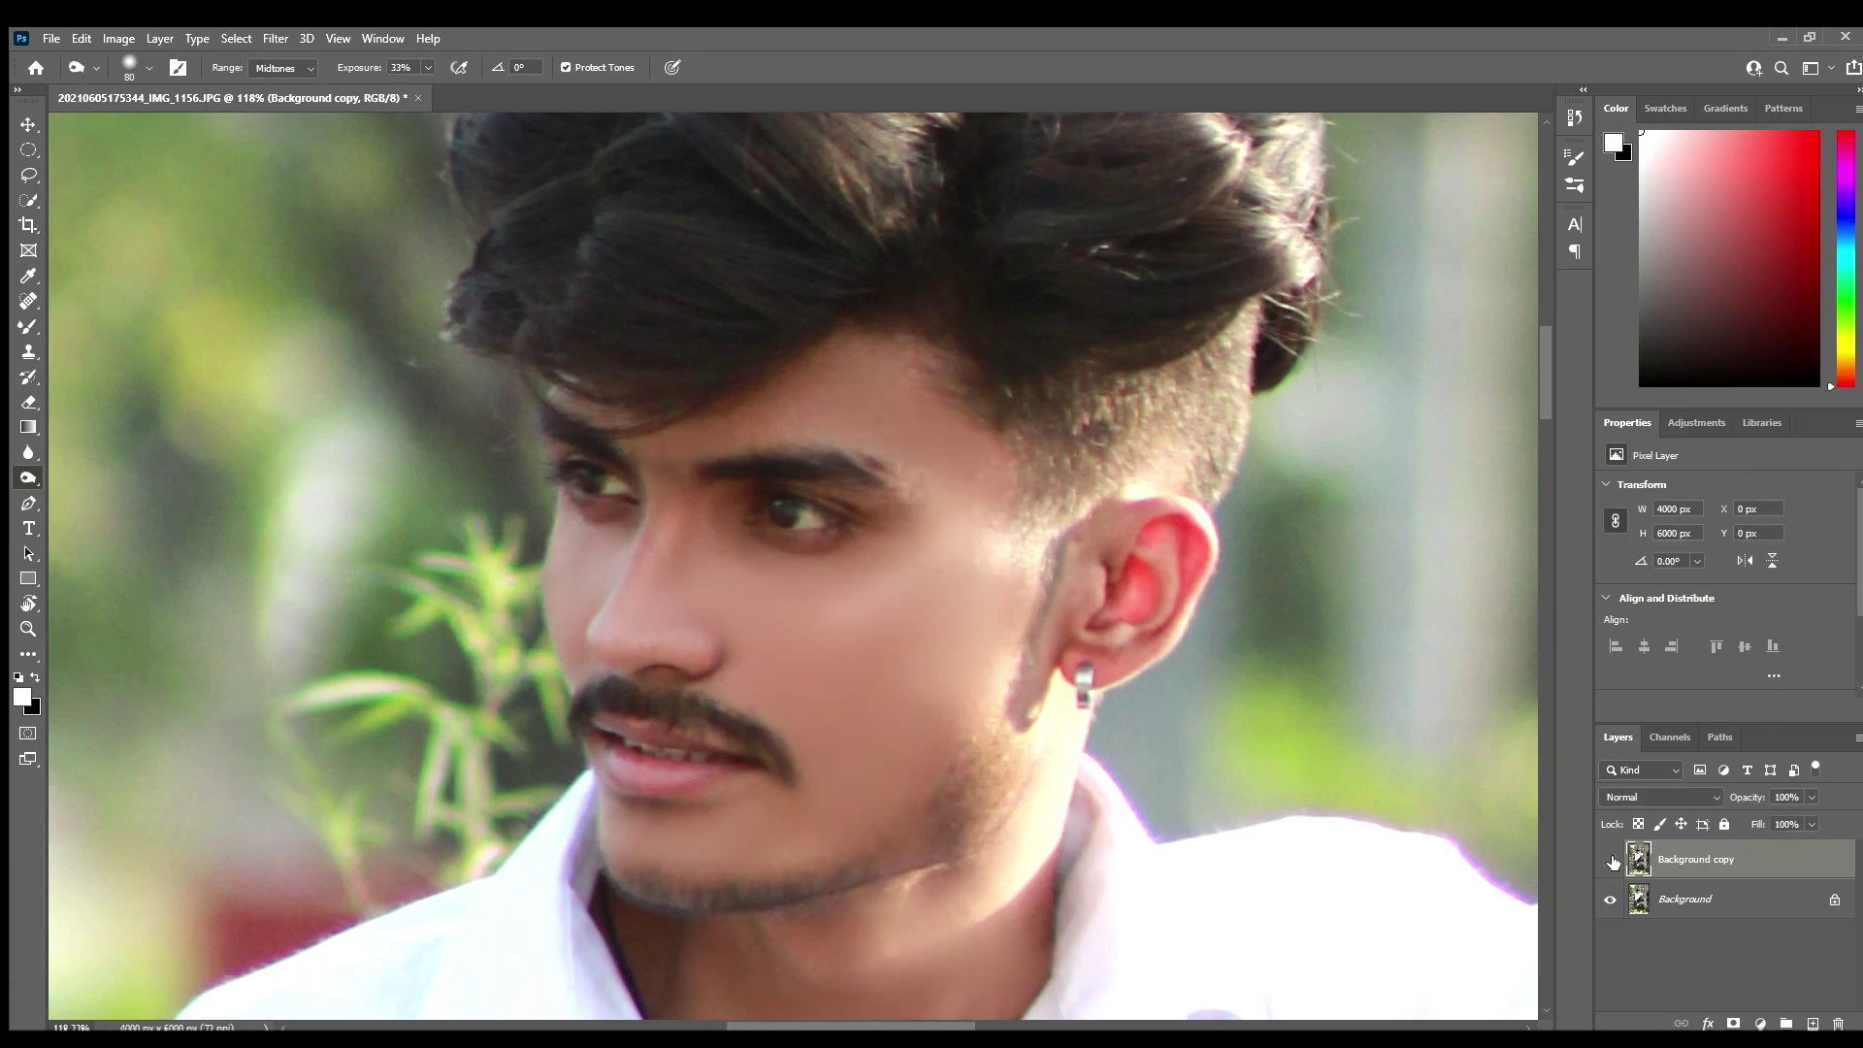
click(1612, 862)
scroll(980, 854, down, 4)
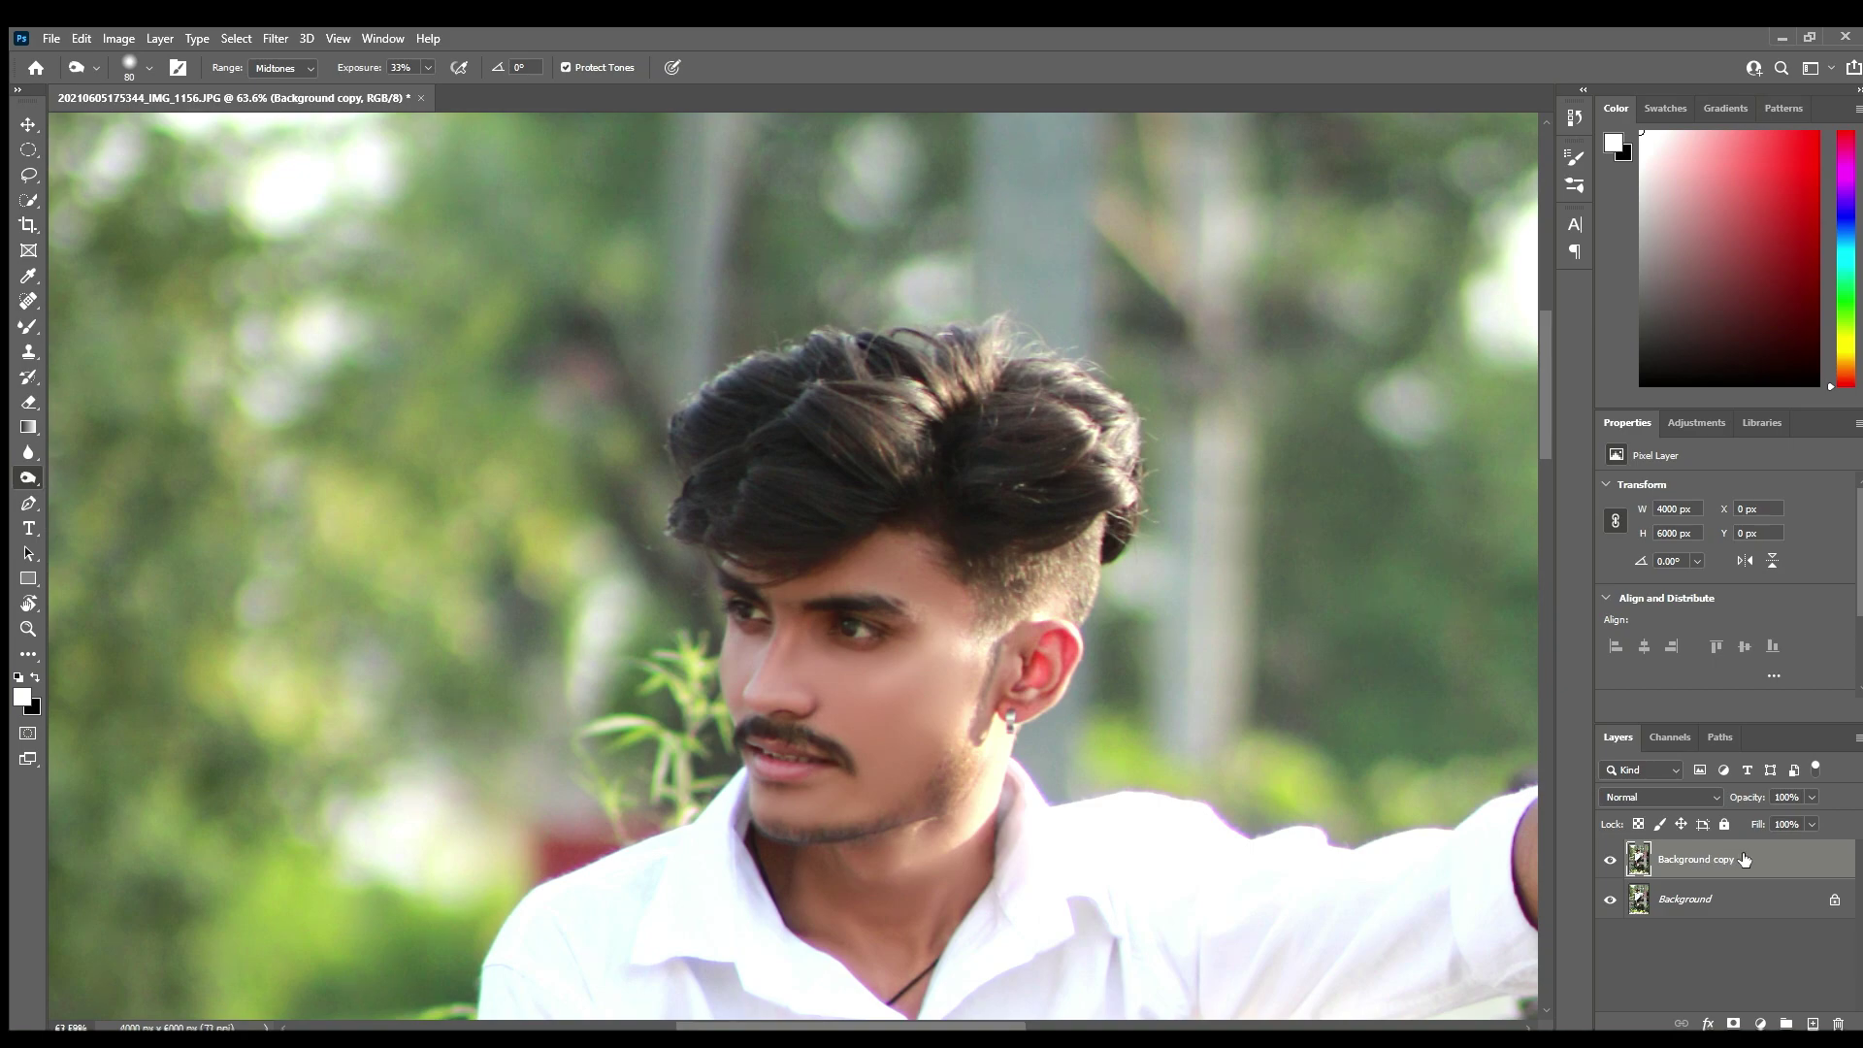
Make Background copy 2 from the original and hide the dodged Background copy
drag(1686, 904, 1813, 1023)
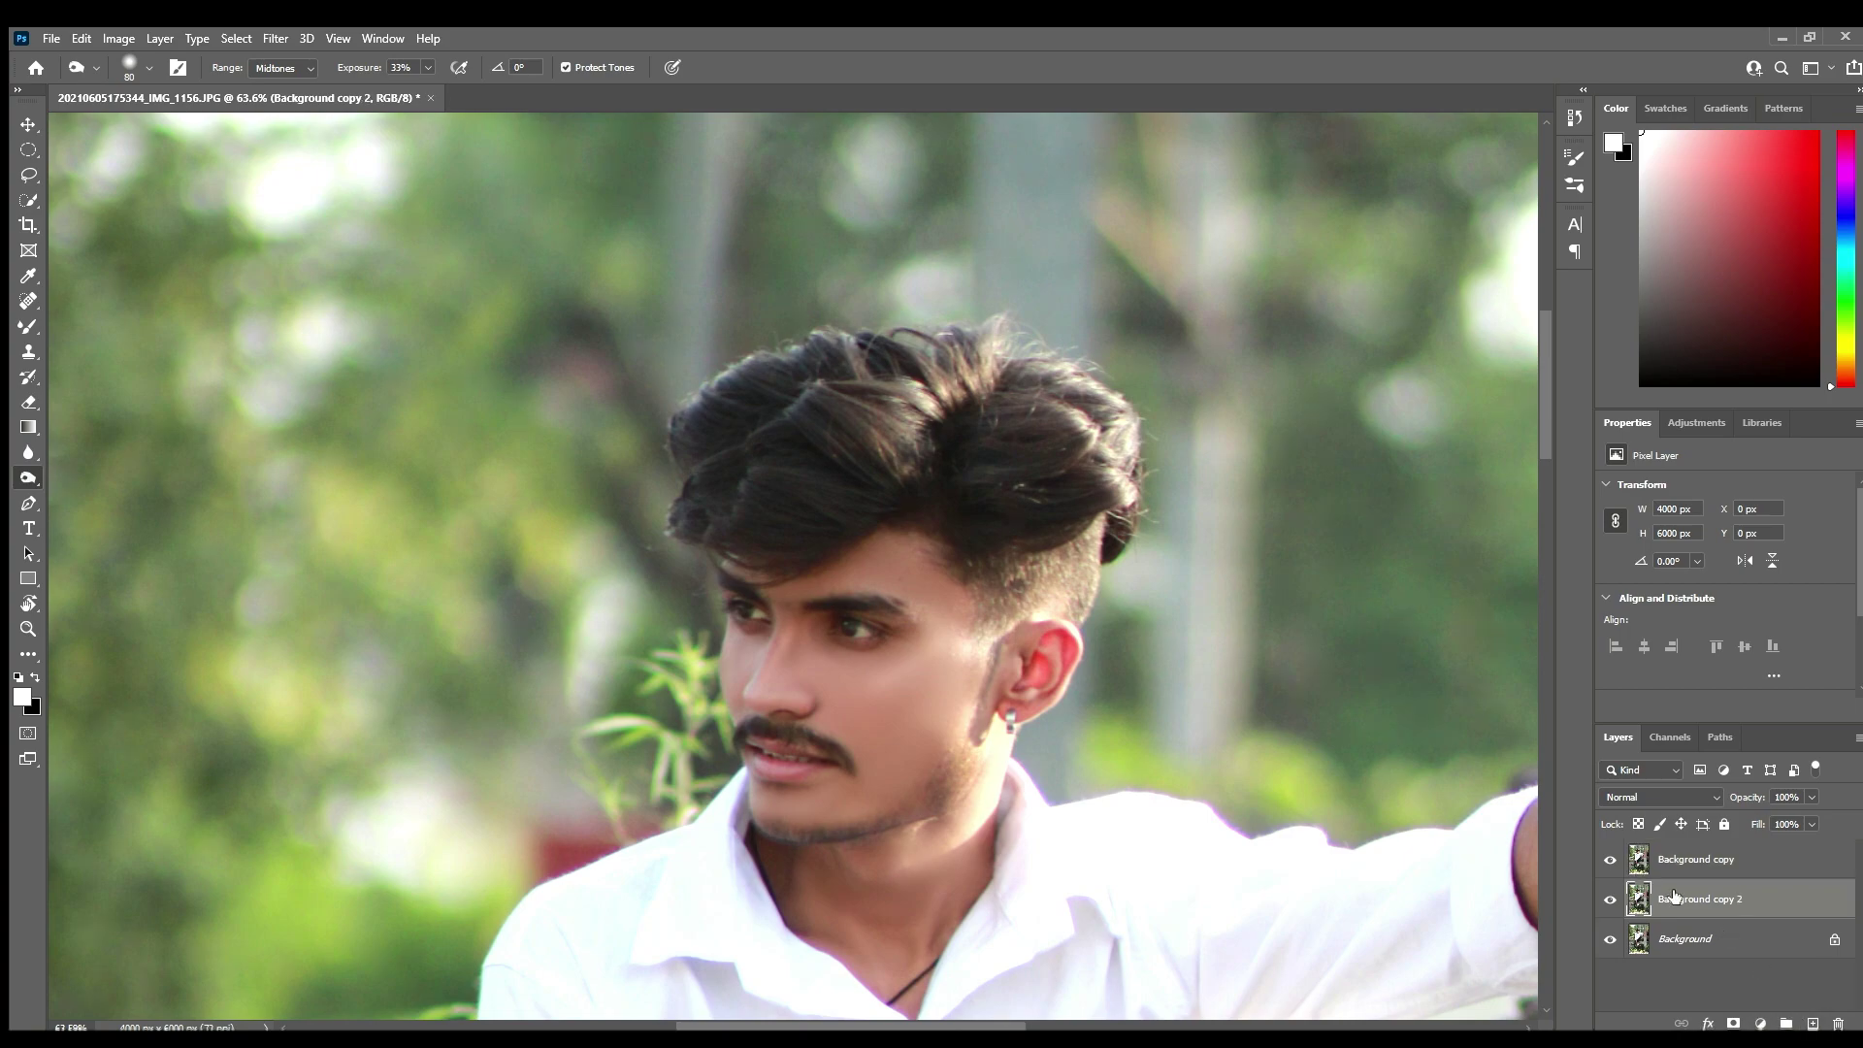
click(1612, 861)
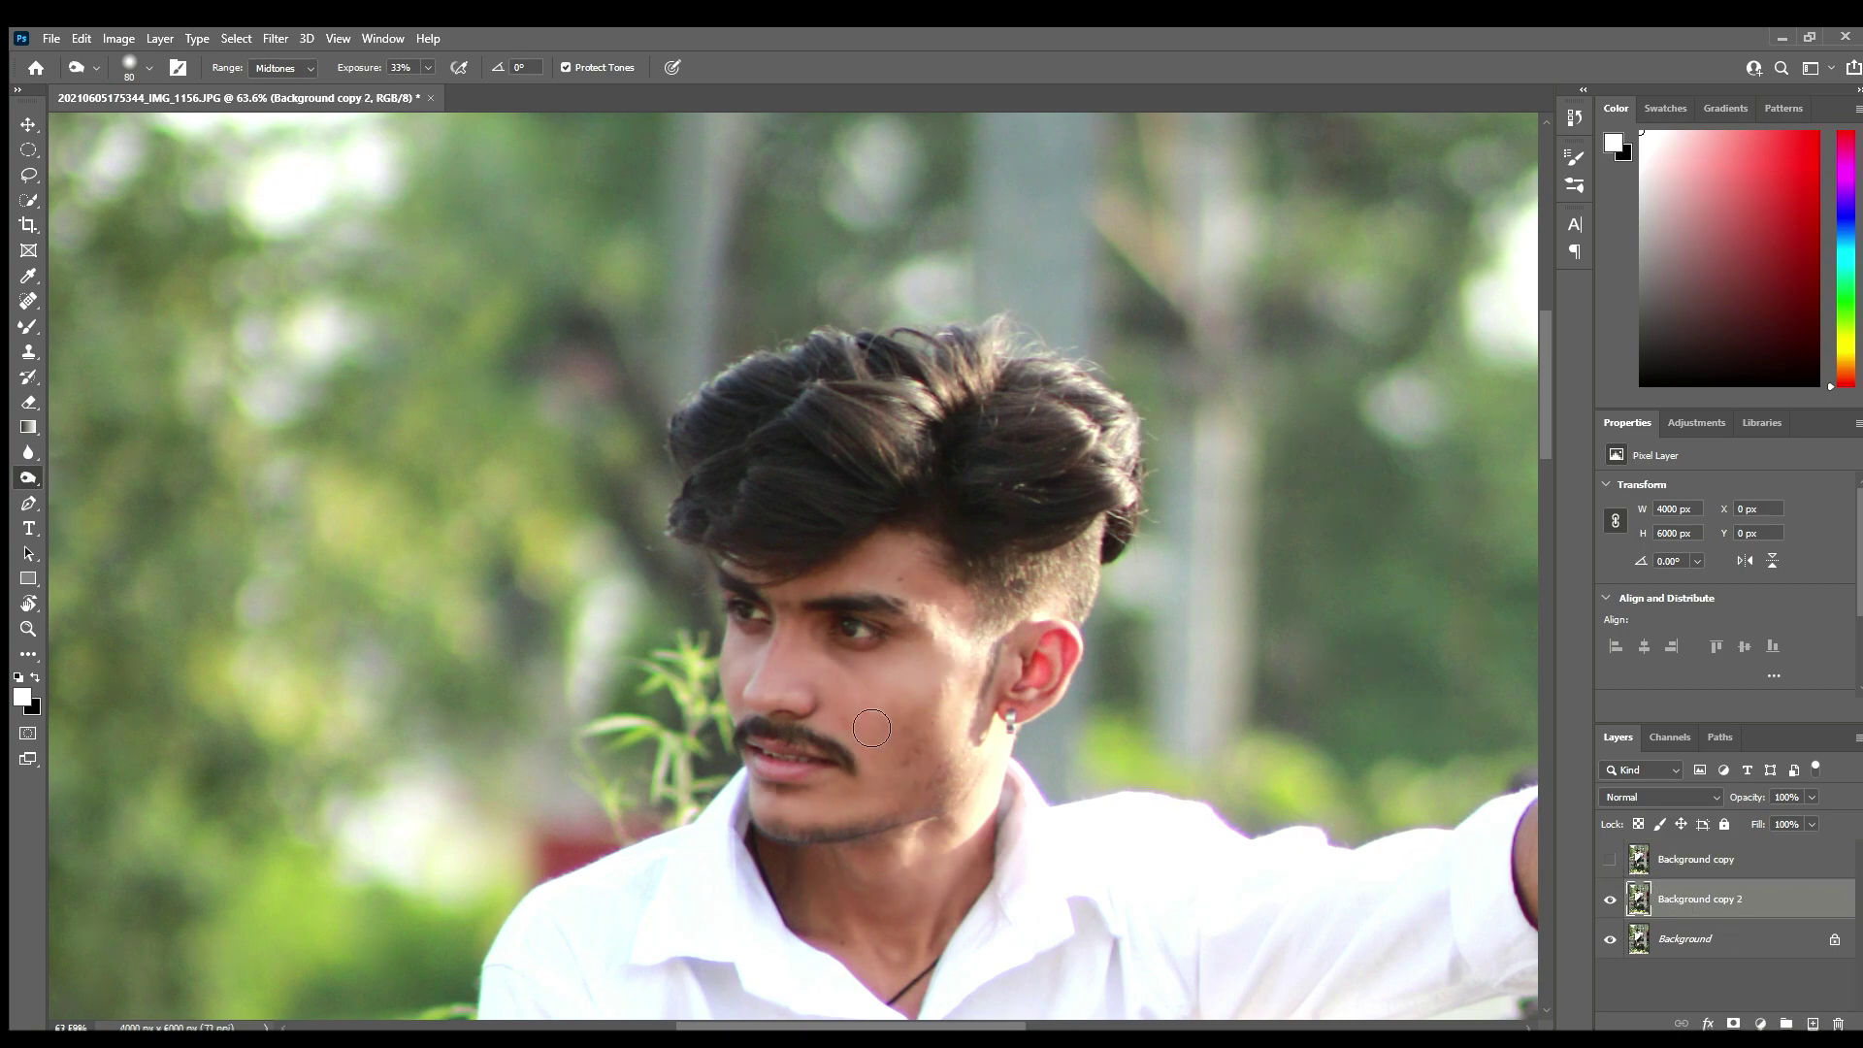
scroll(854, 786, up, 5)
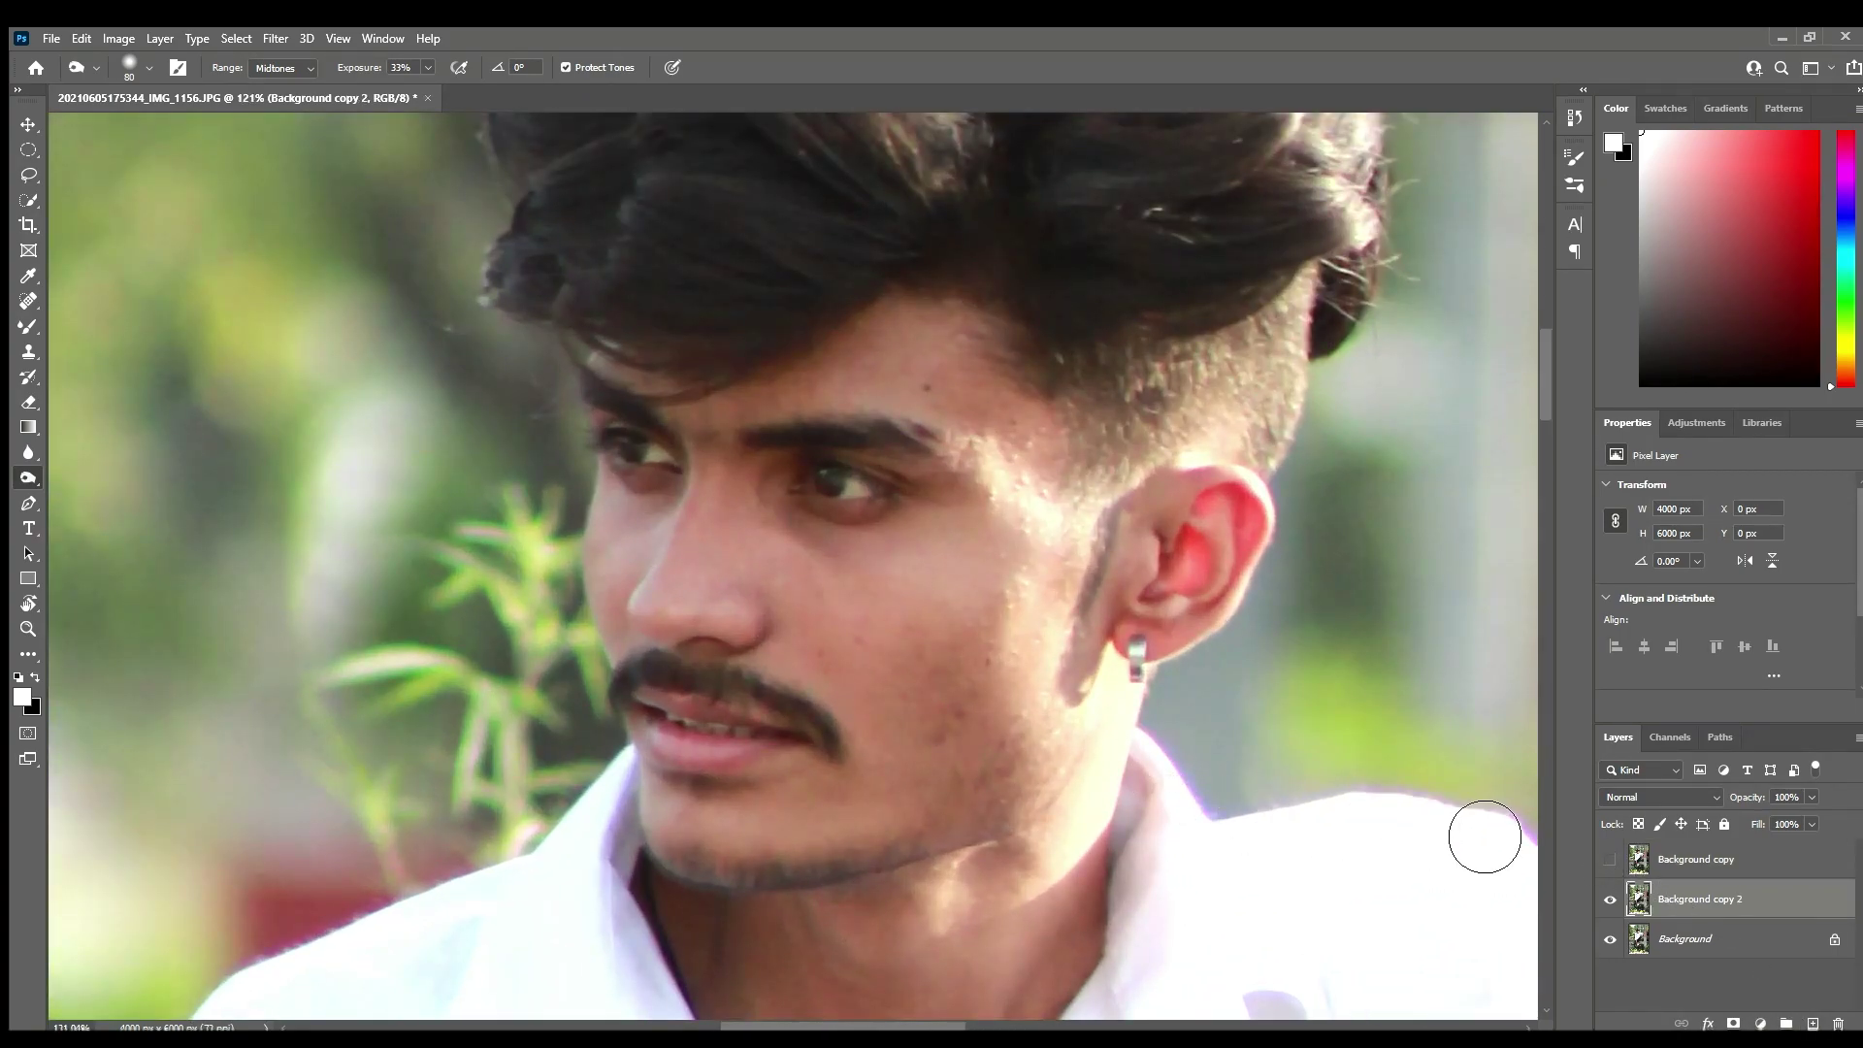
Spot-heal the temple, cheek and jaw blemishes, then duplicate the healed layer as Background copy 3
key(j)
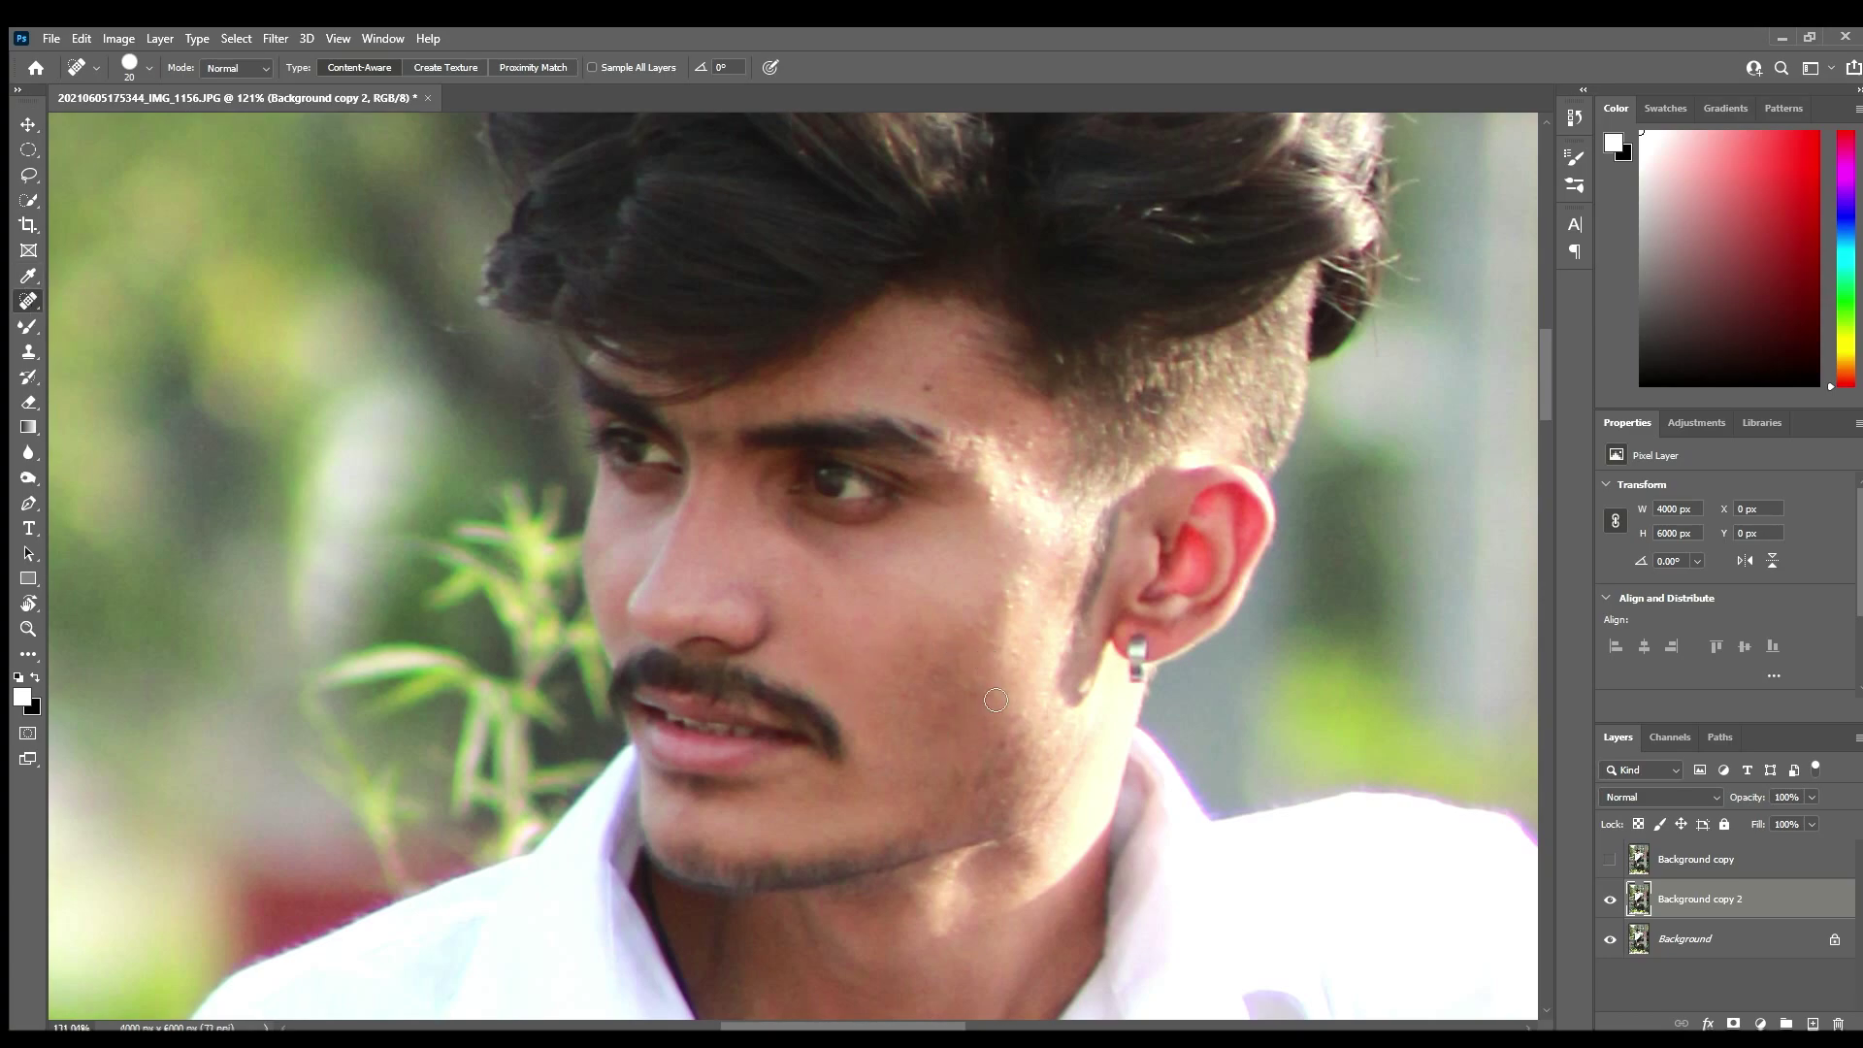
click(1025, 446)
click(1032, 608)
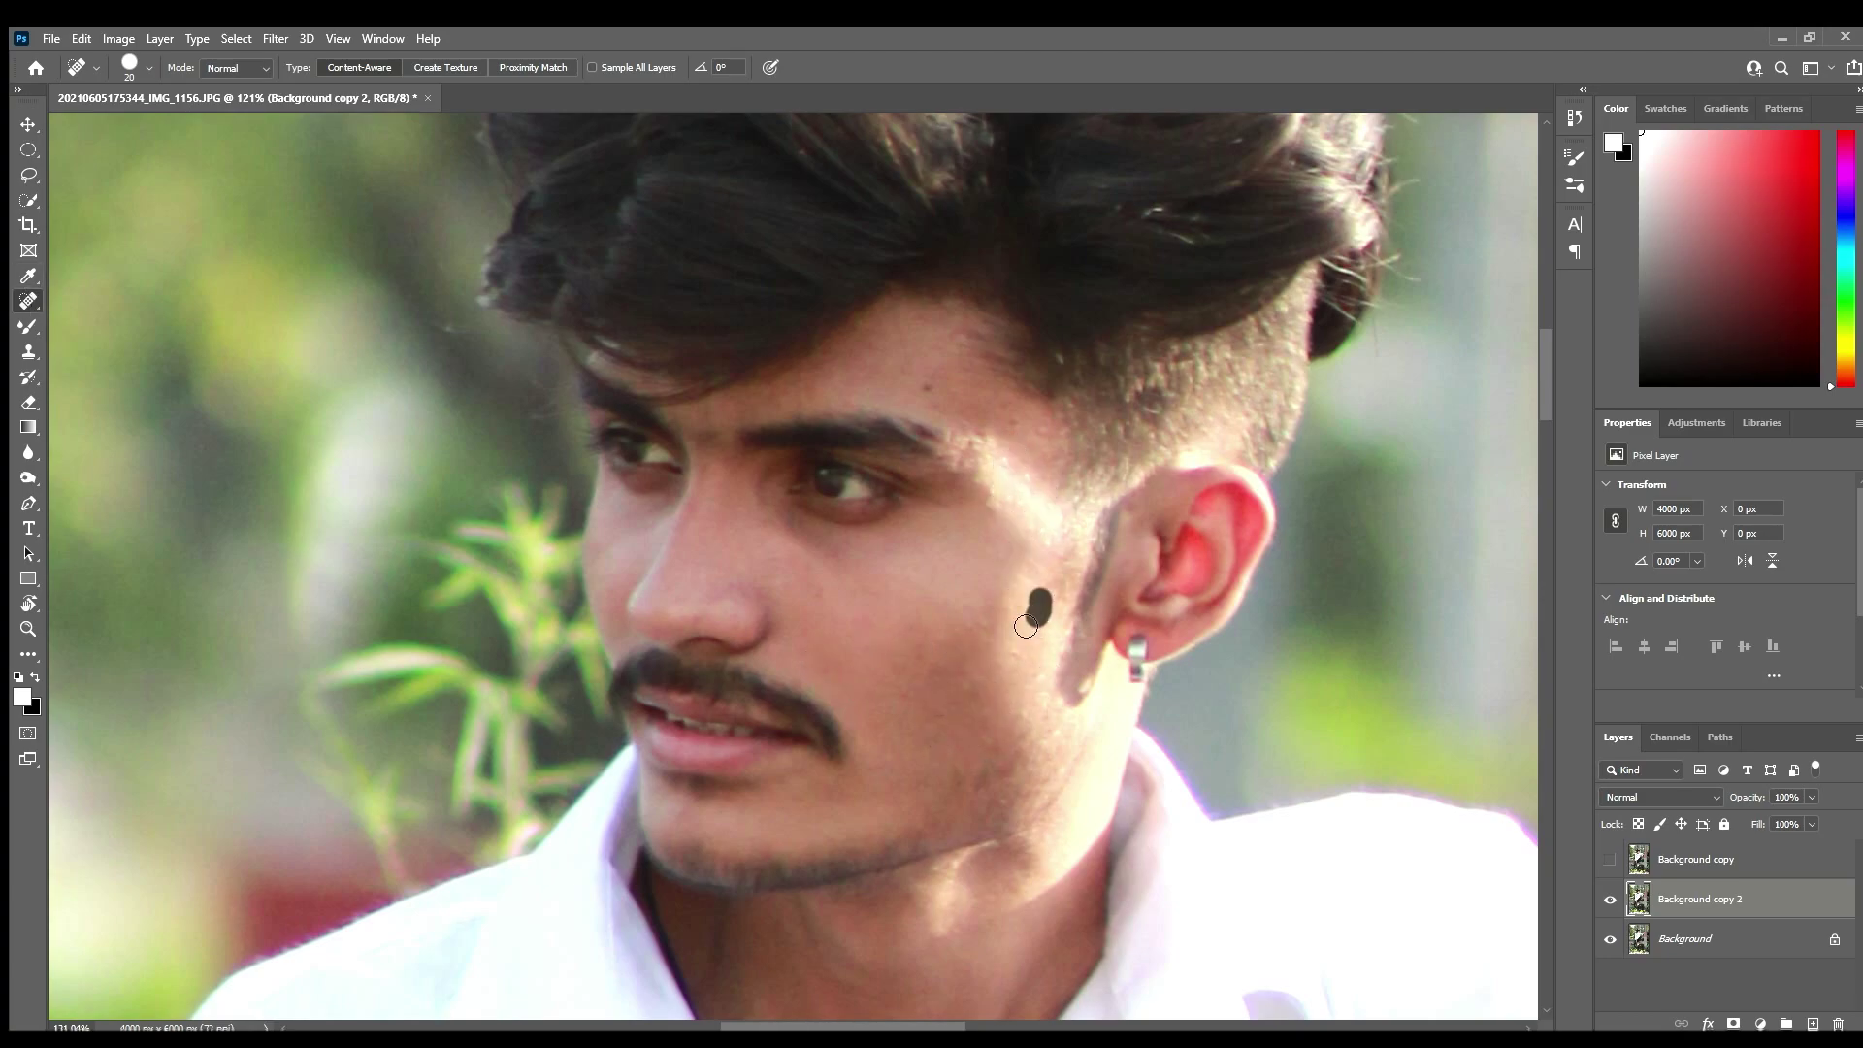
click(981, 752)
click(1017, 465)
drag(1814, 1023, 1816, 1024)
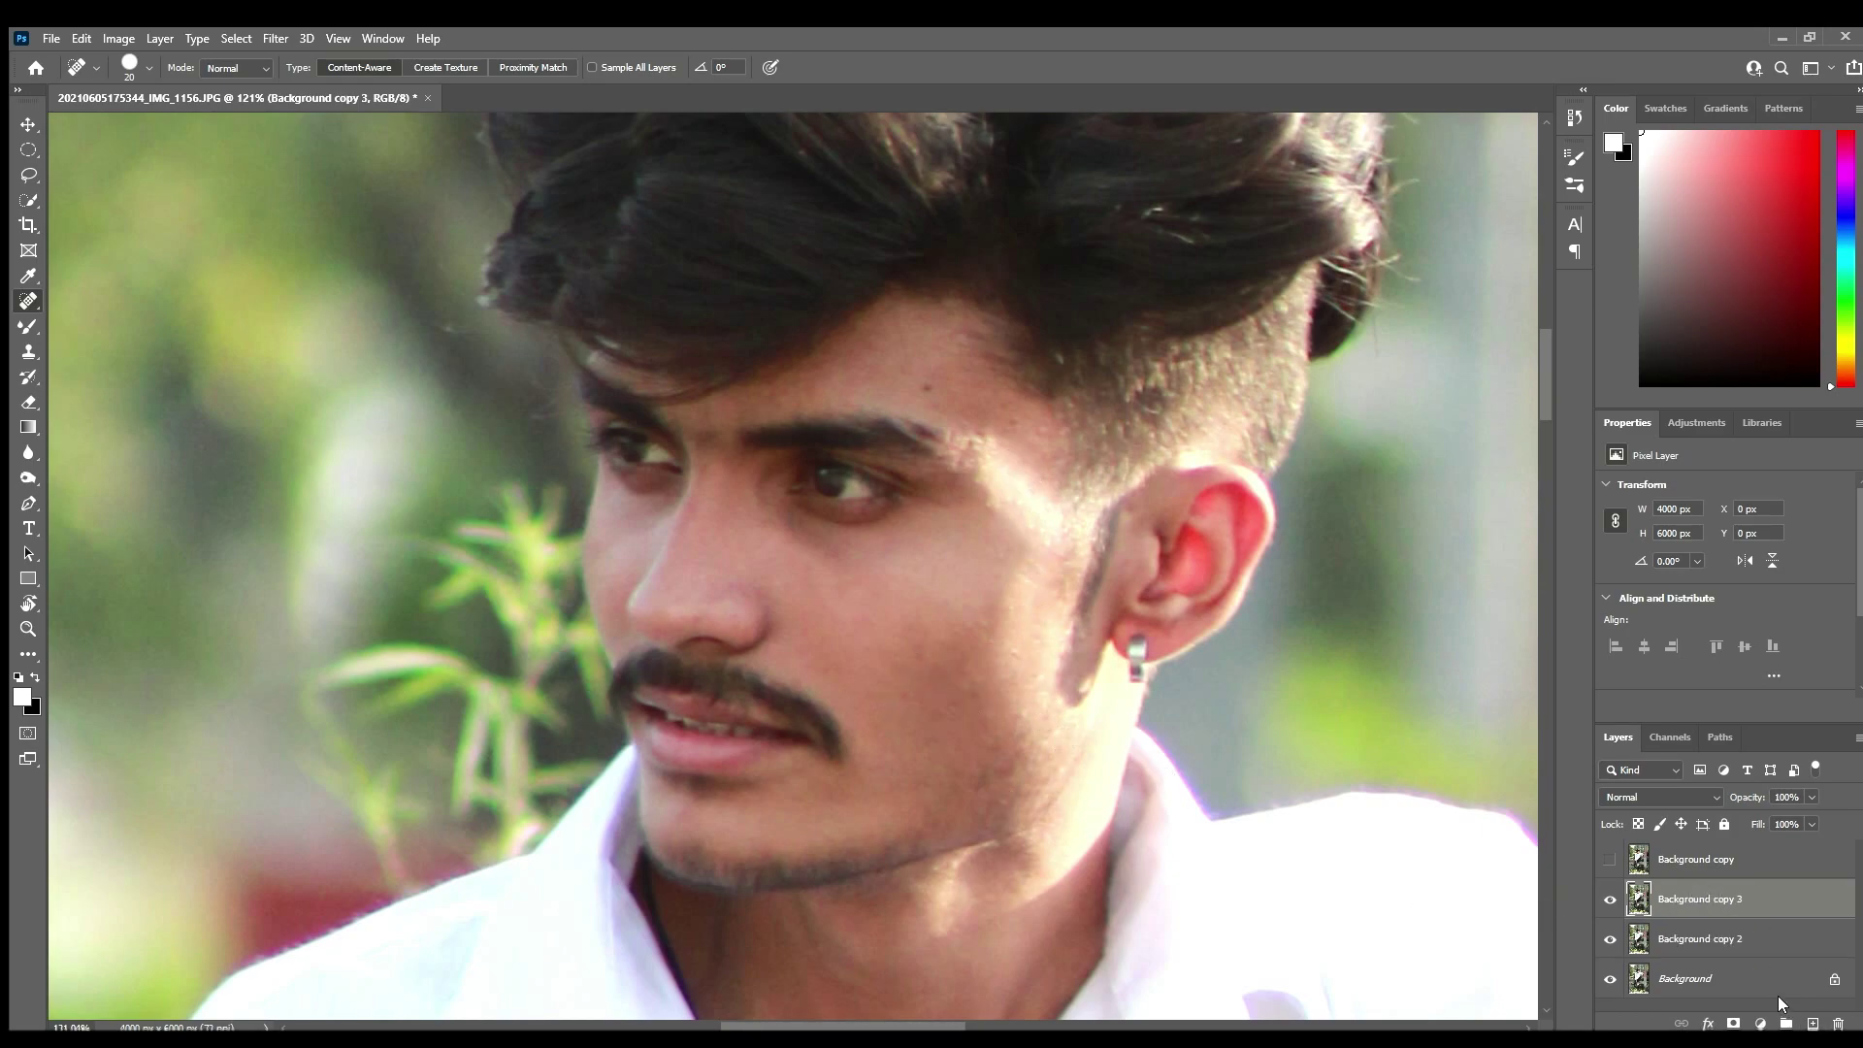
Invert Background copy 3 and set its blend mode to Vivid Light
key(ctrl+i)
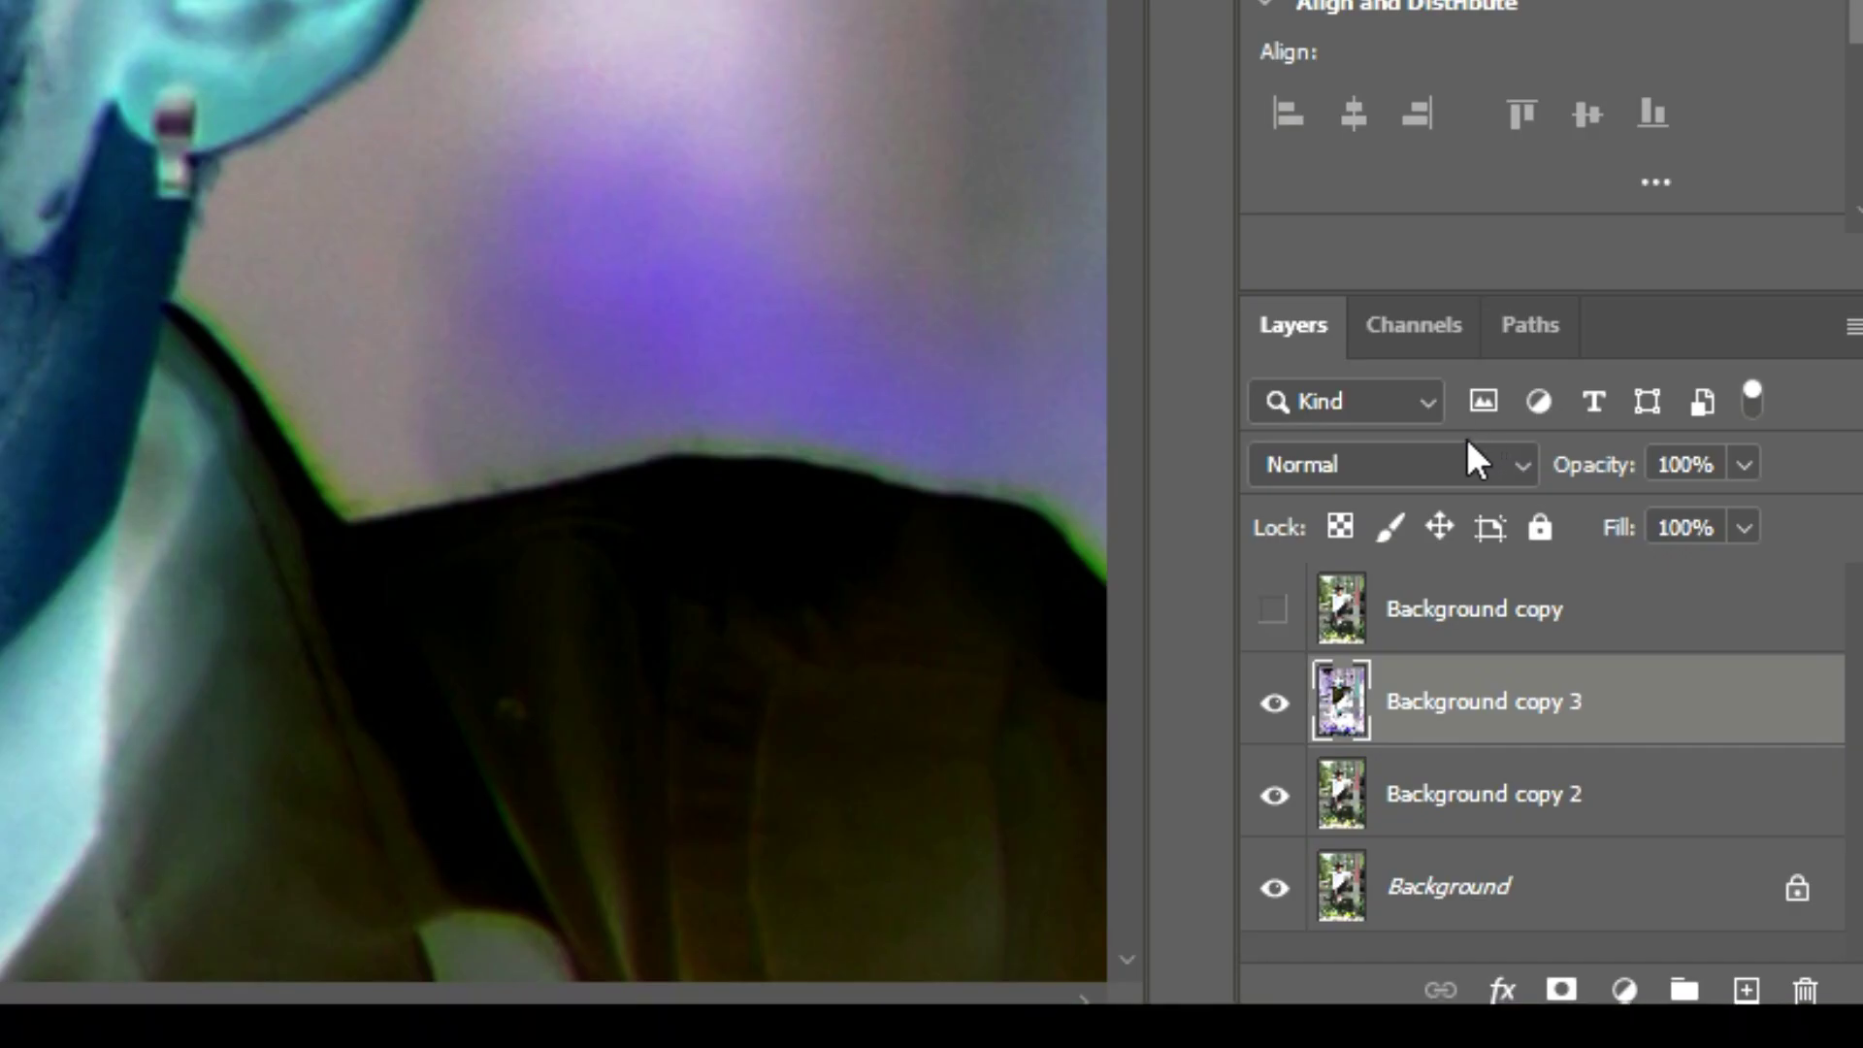
click(1467, 456)
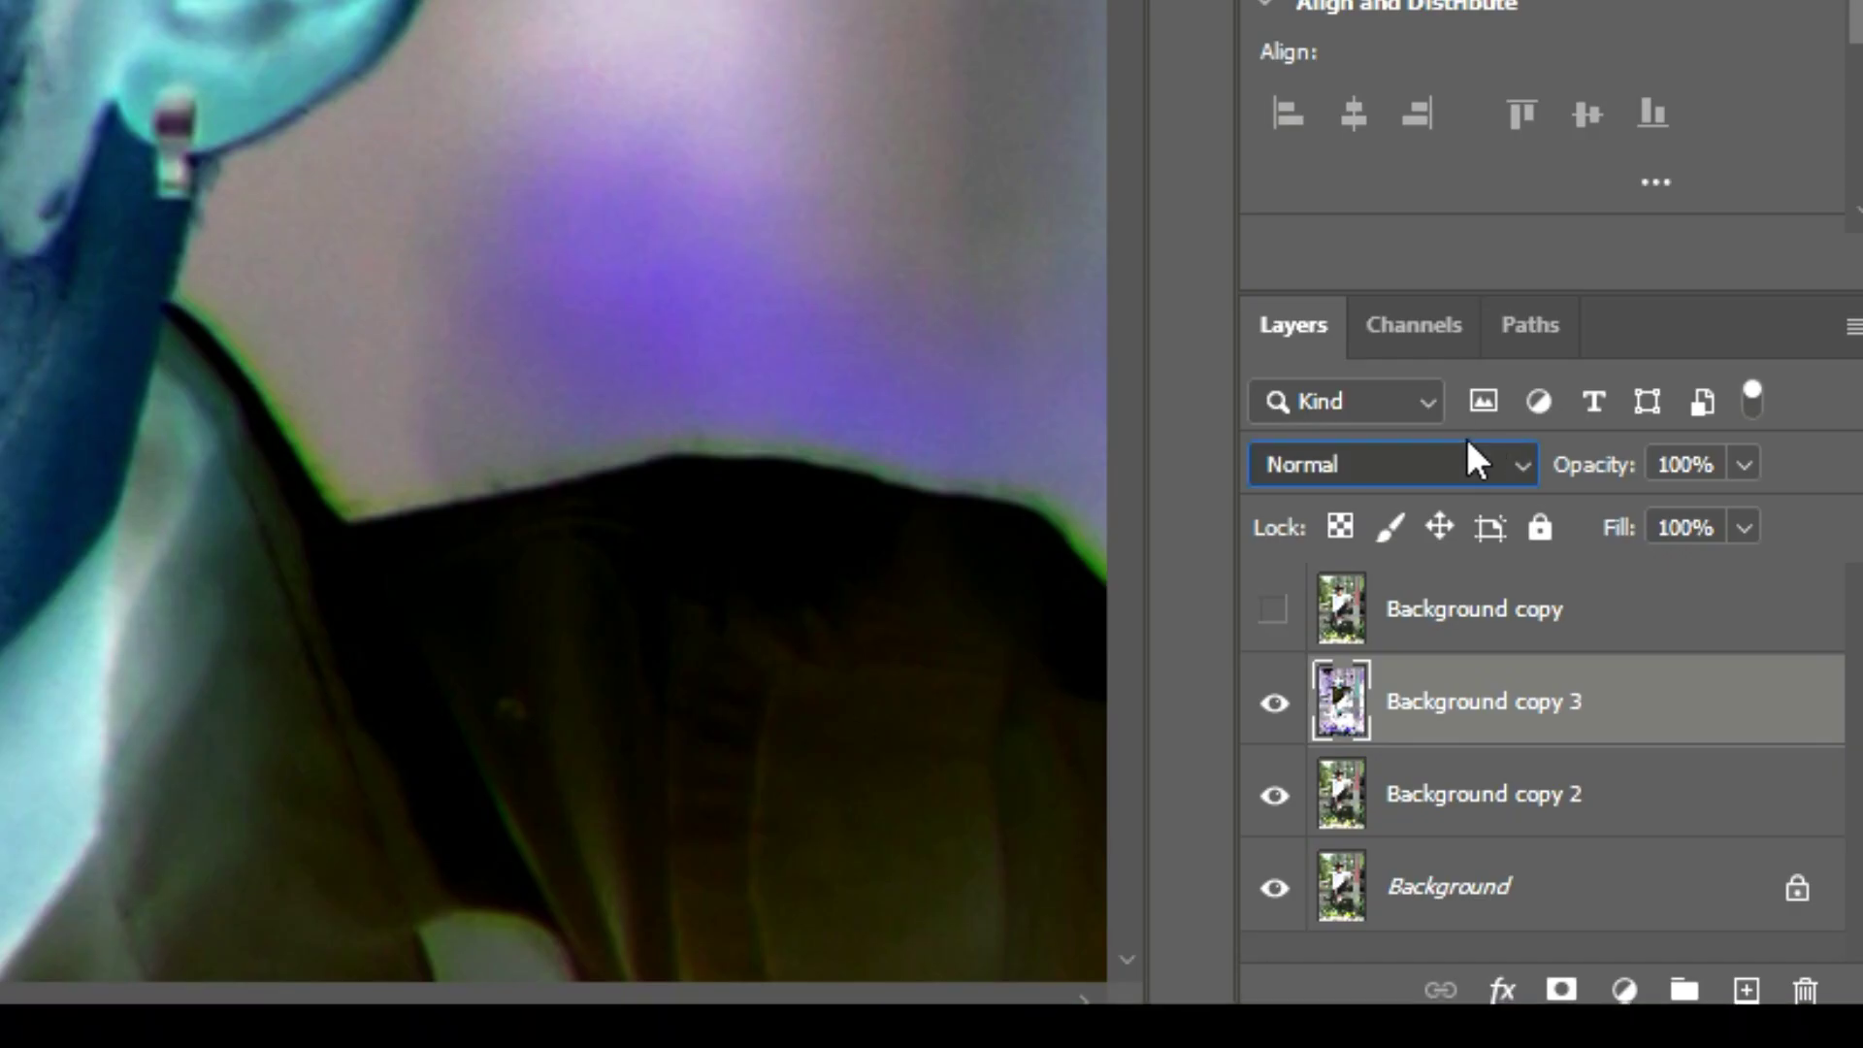
key(Down)
key(Down)
key(Down)
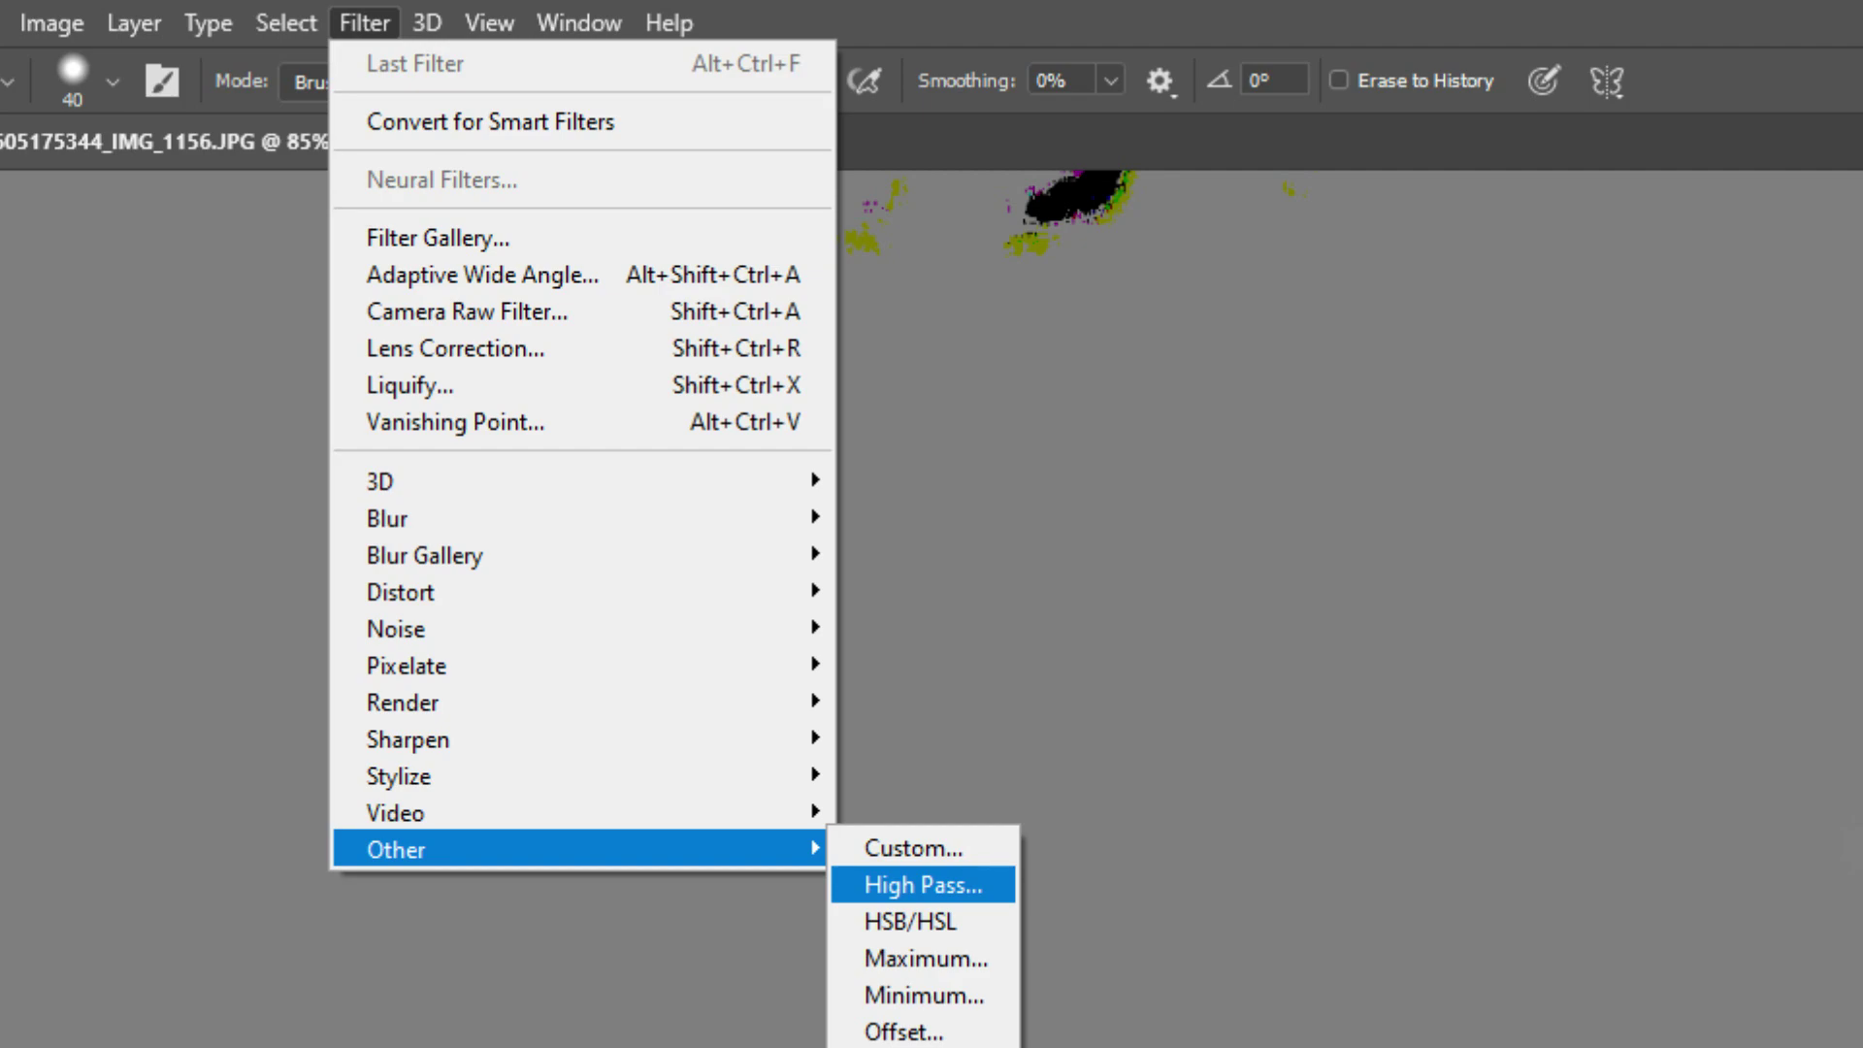
Apply High Pass at radius 8.8, then a 1.3-pixel Gaussian Blur
click(923, 884)
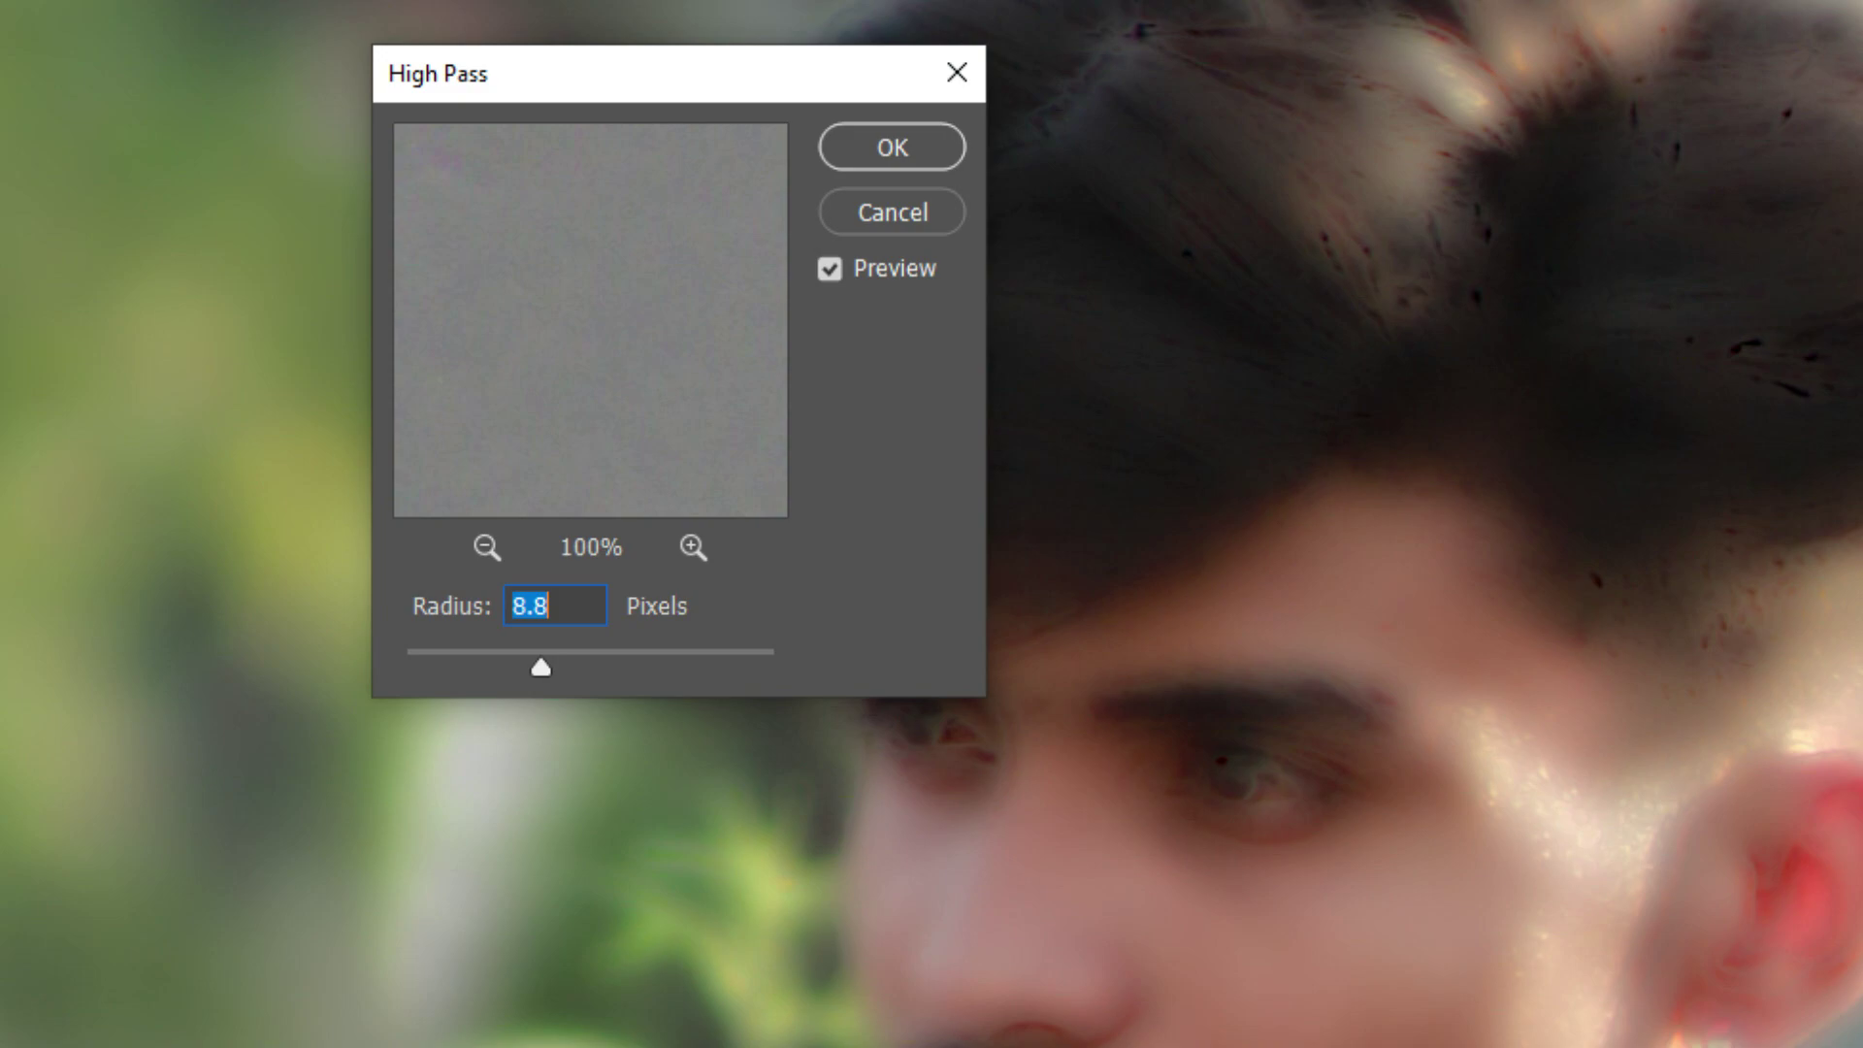
key(Return)
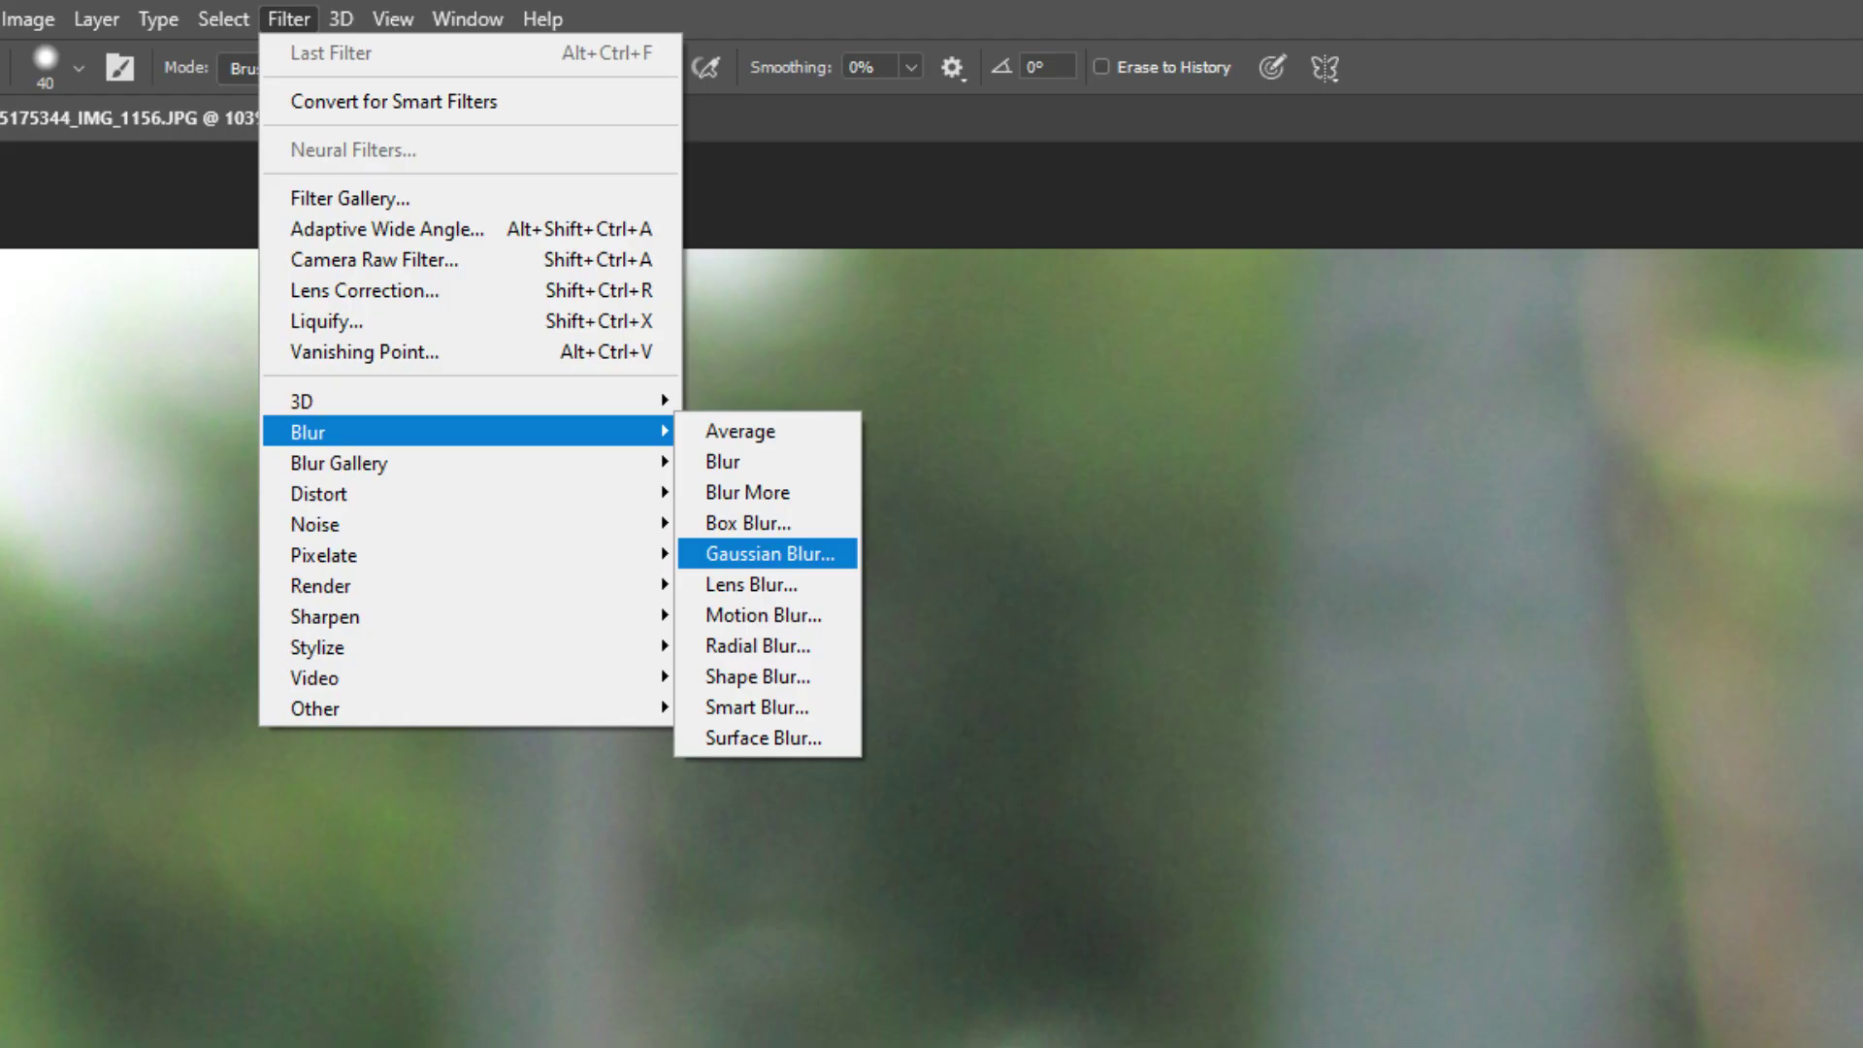
key(Return)
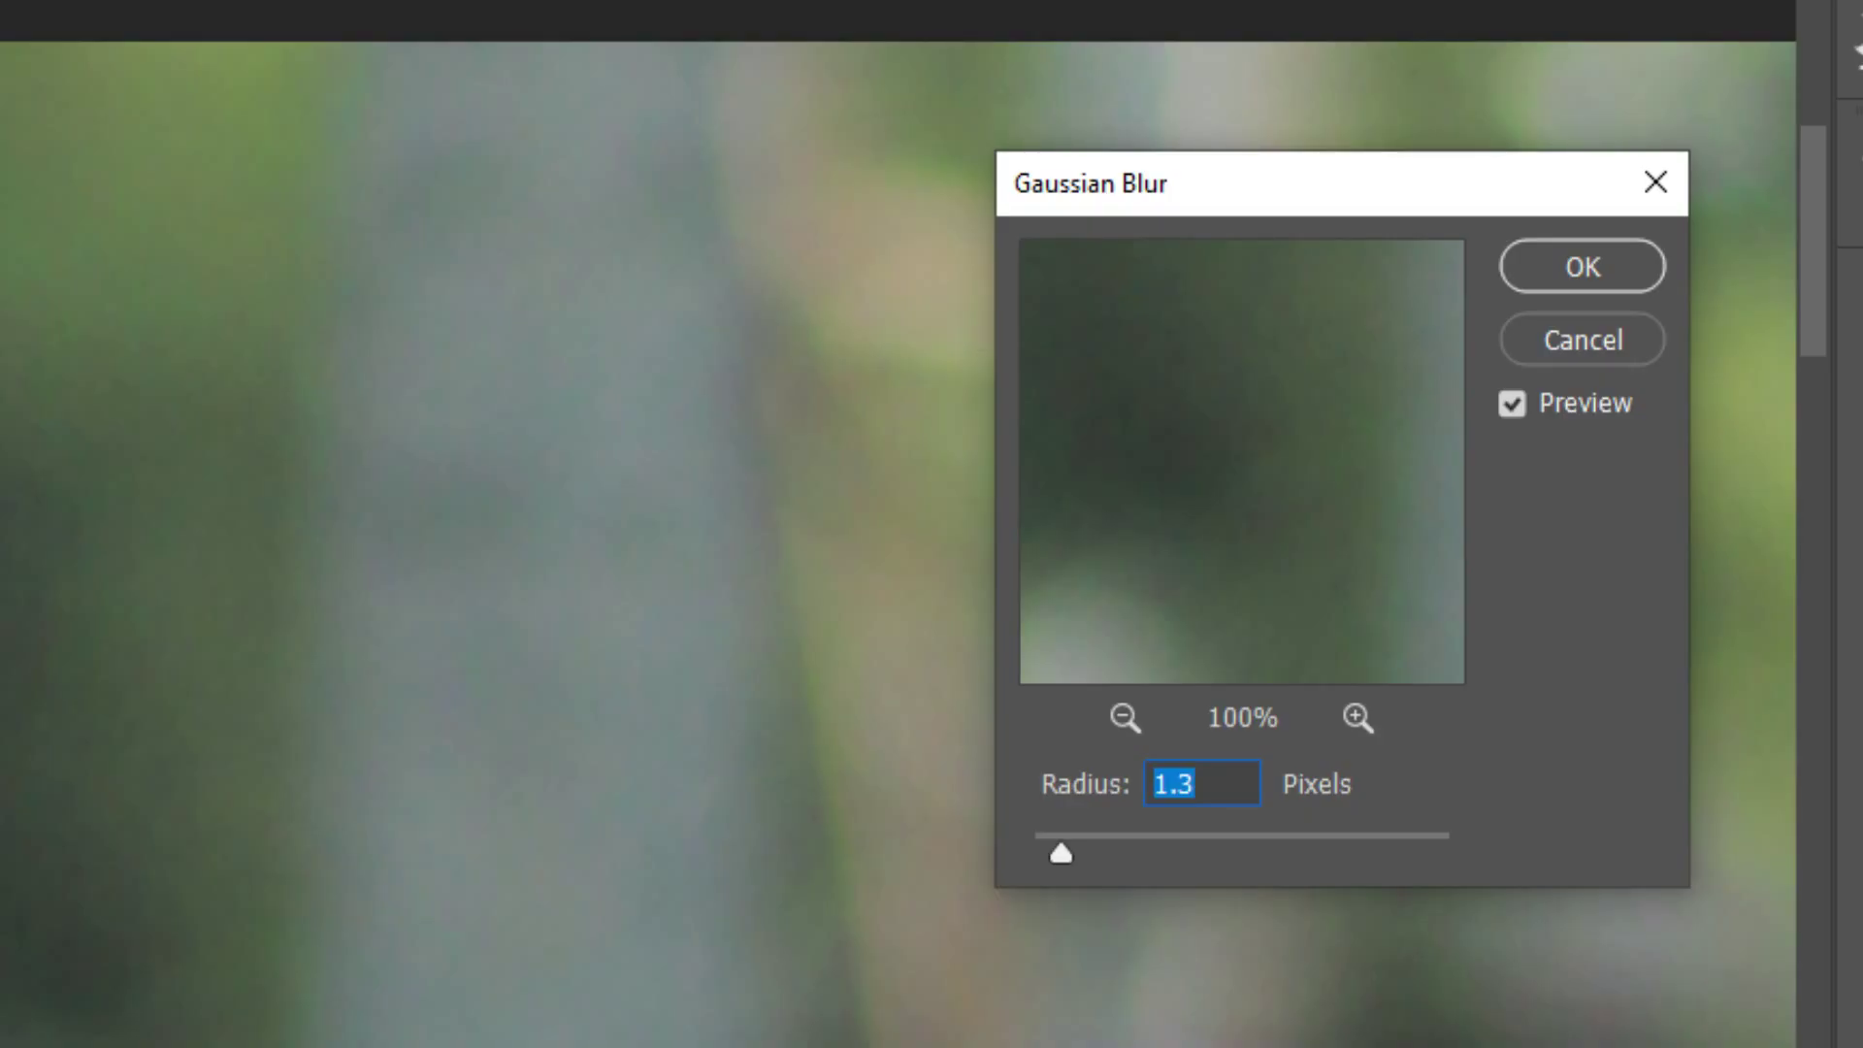
key(Return)
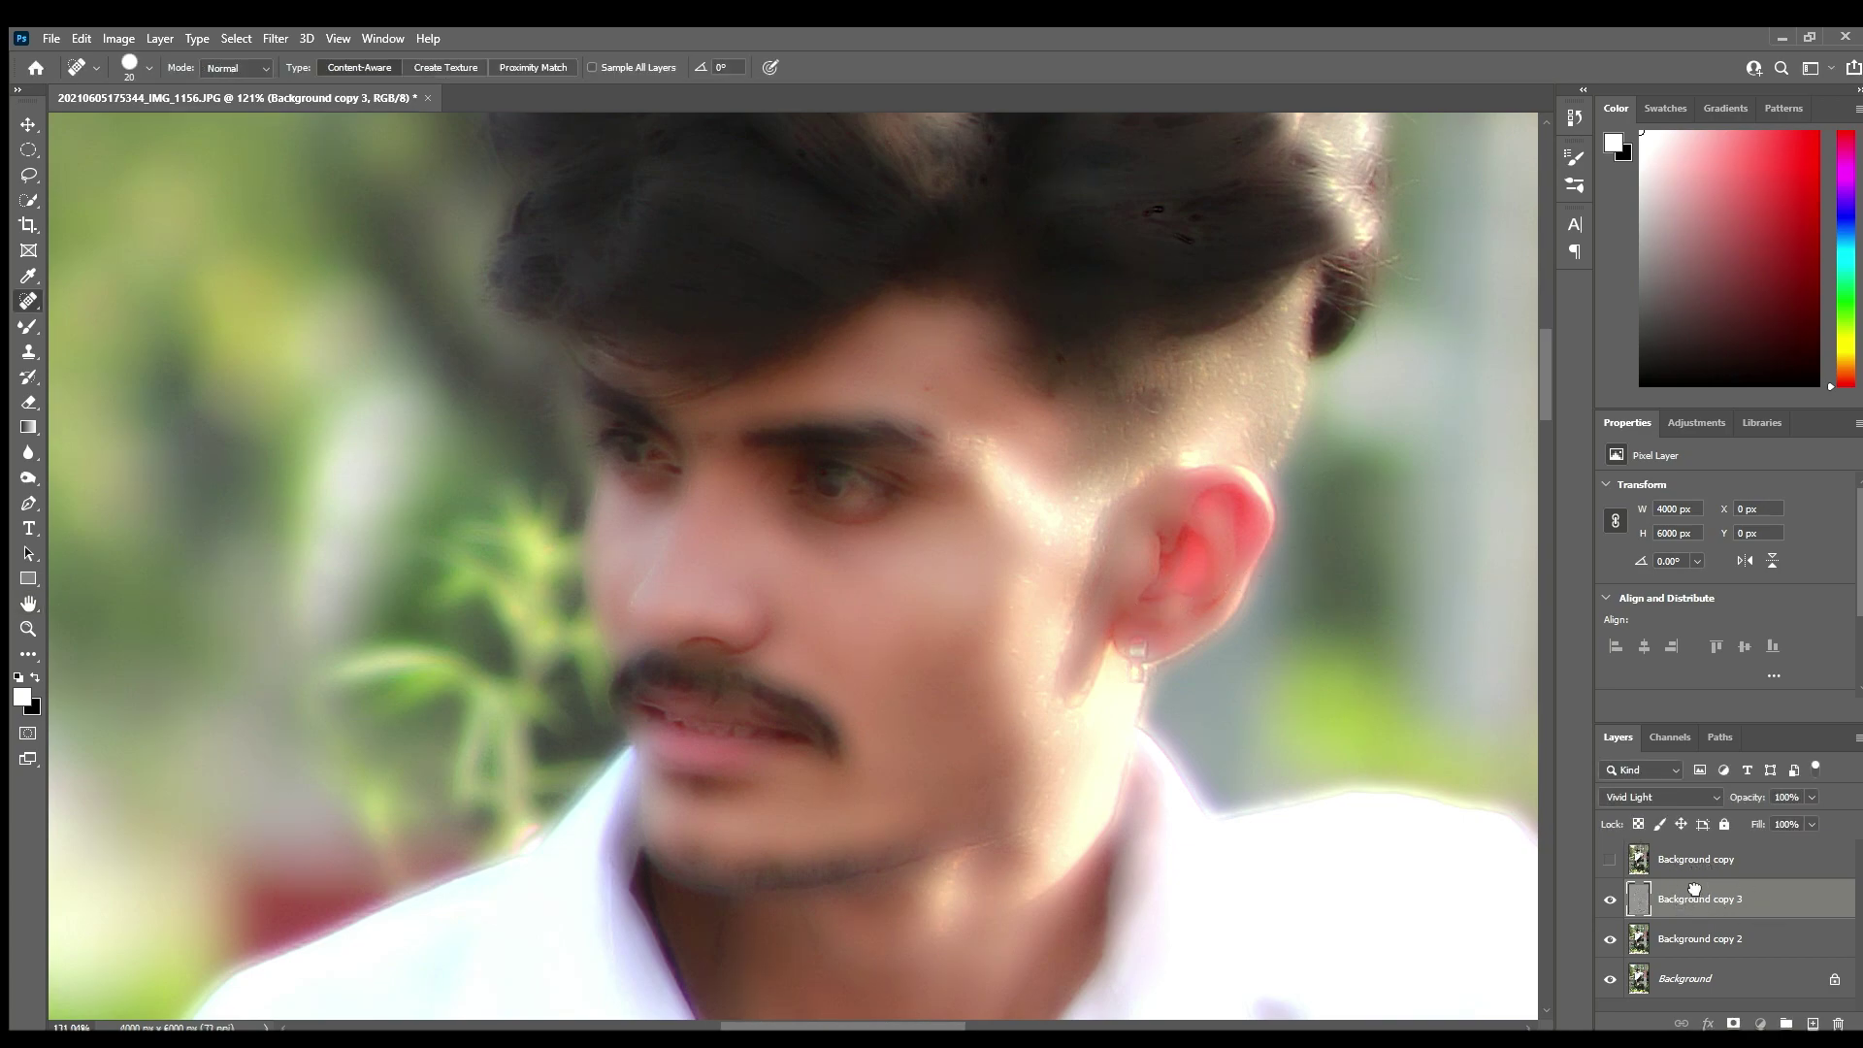
Add a layer mask to Background copy 3 and invert it to black
click(1733, 1023)
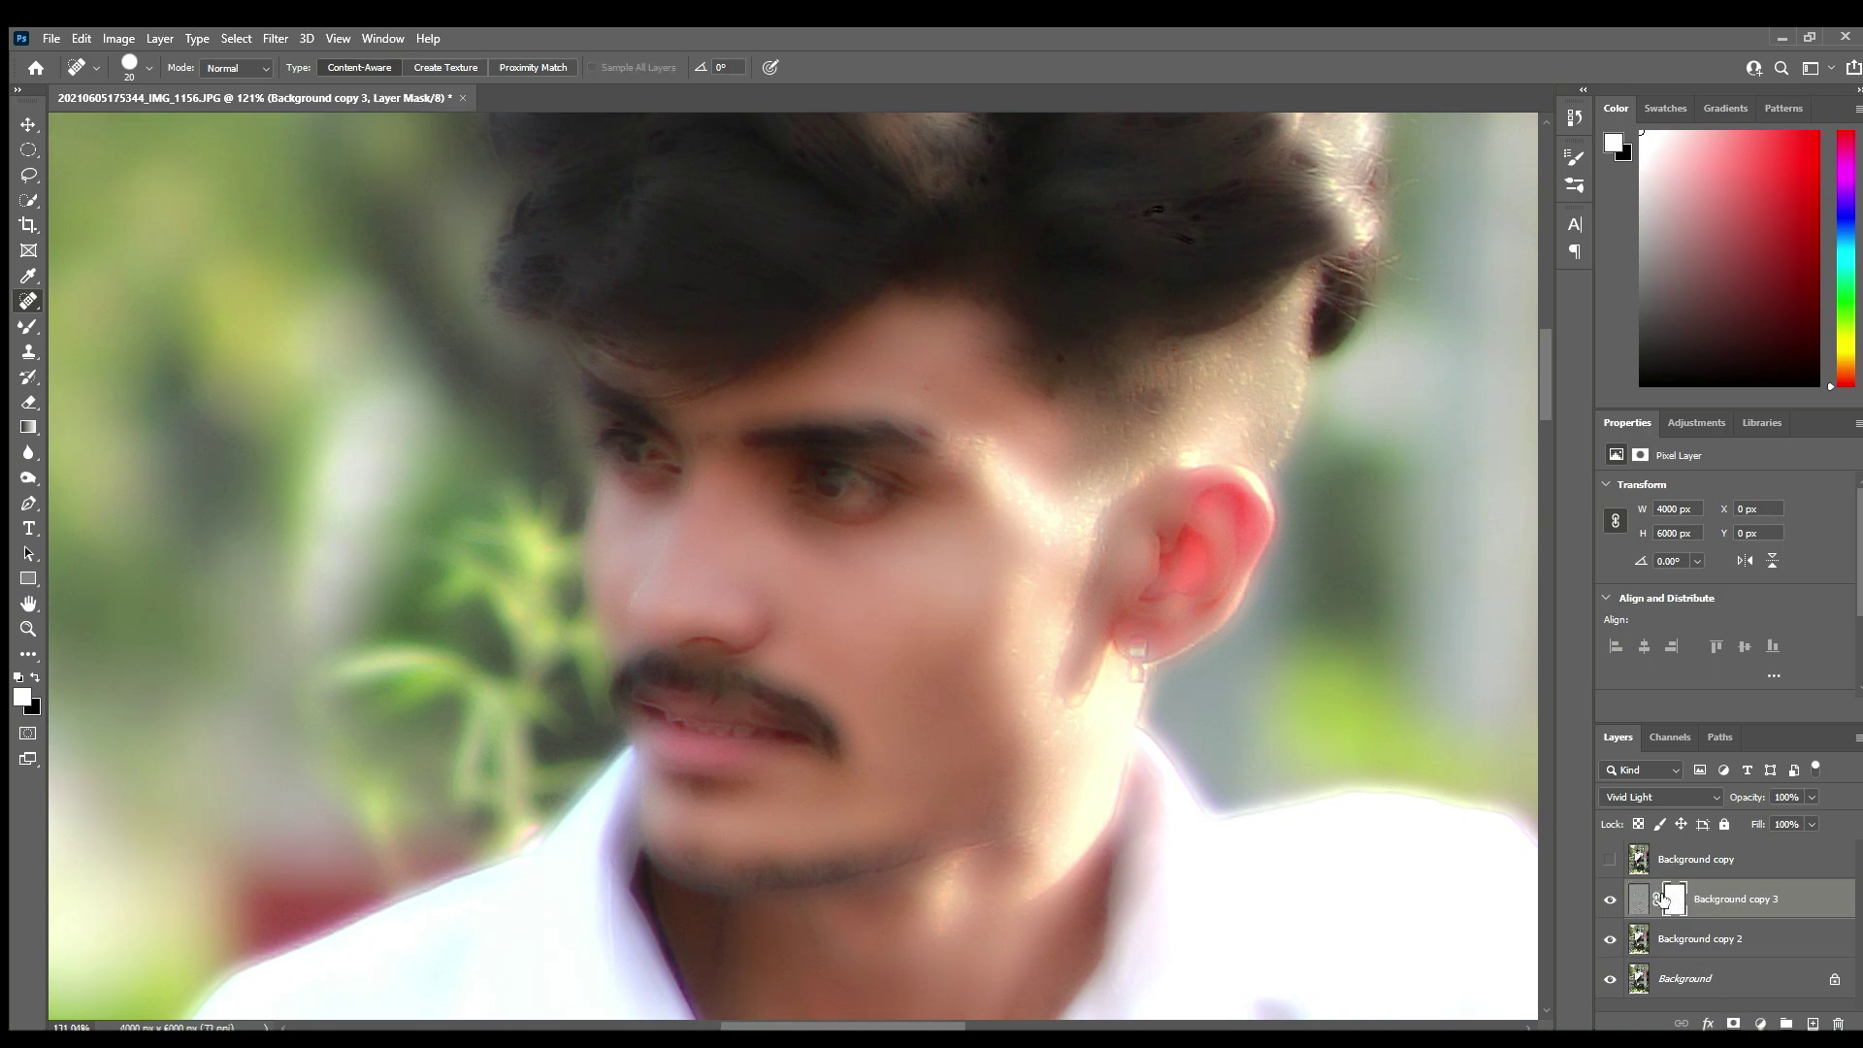
key(ctrl+i)
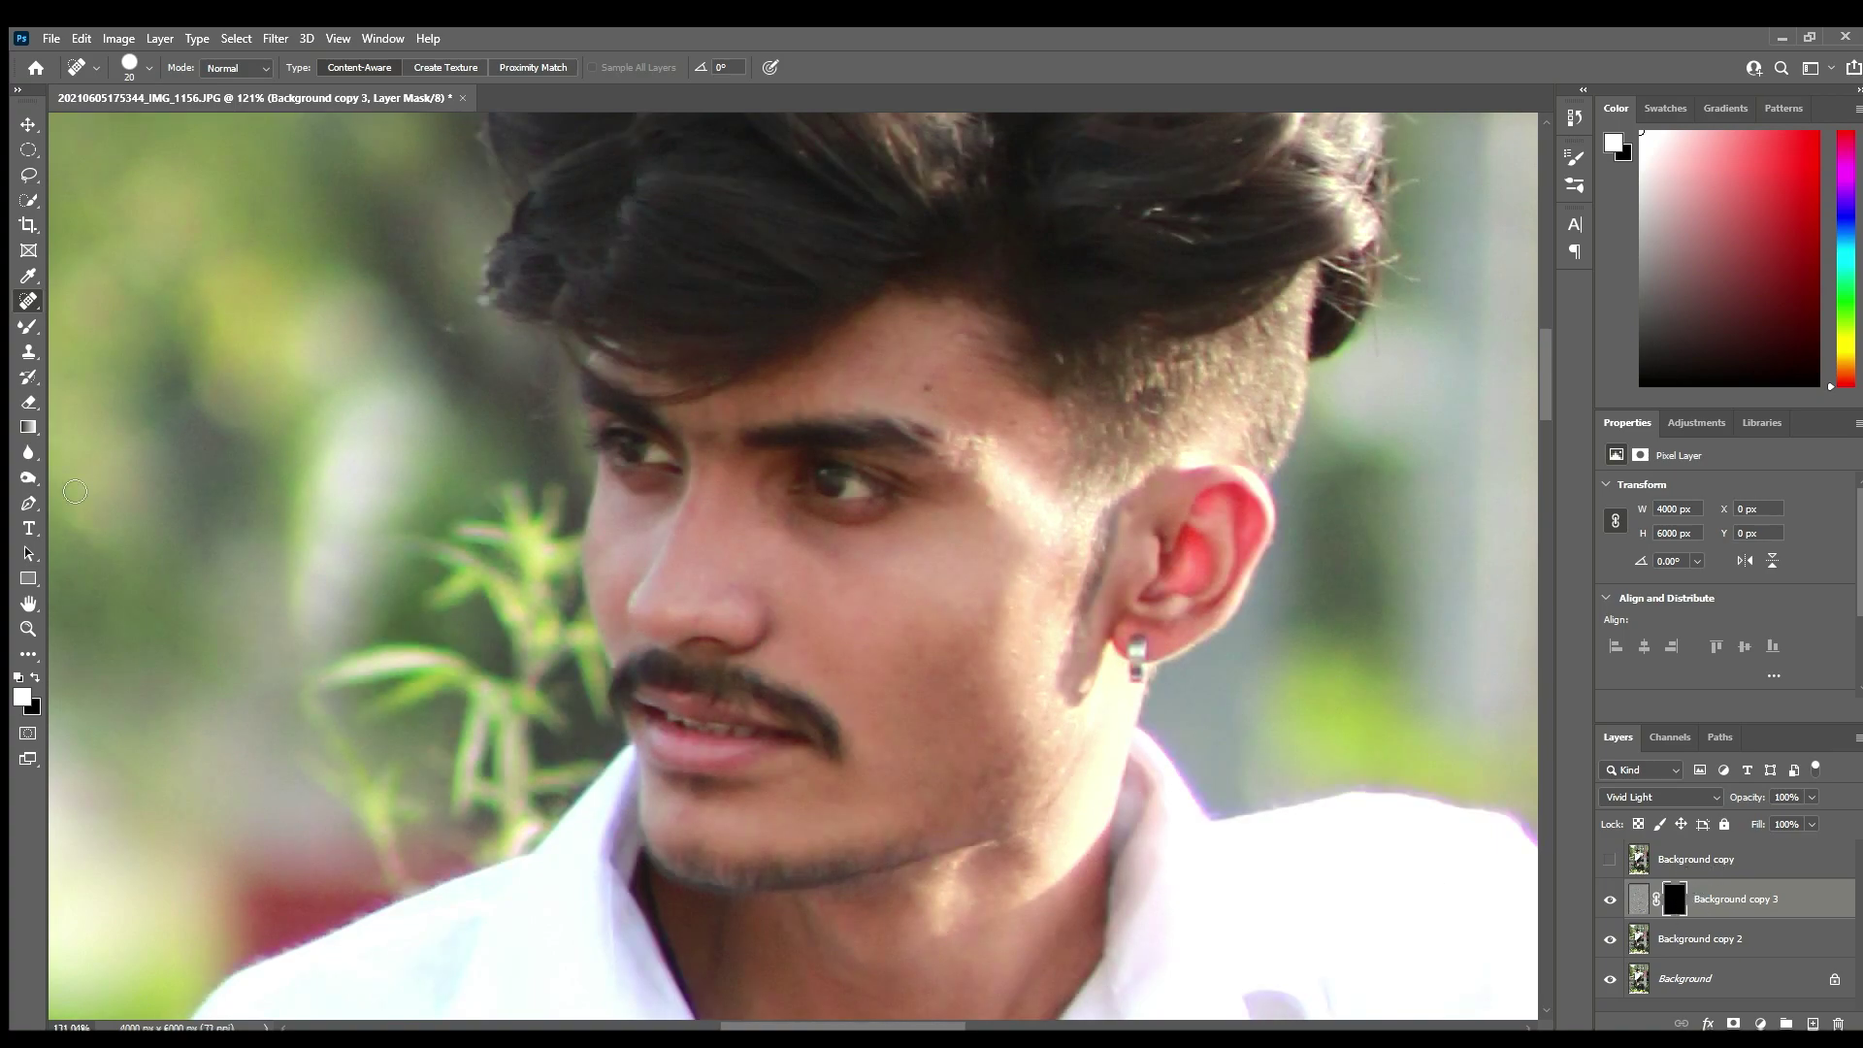
click(21, 324)
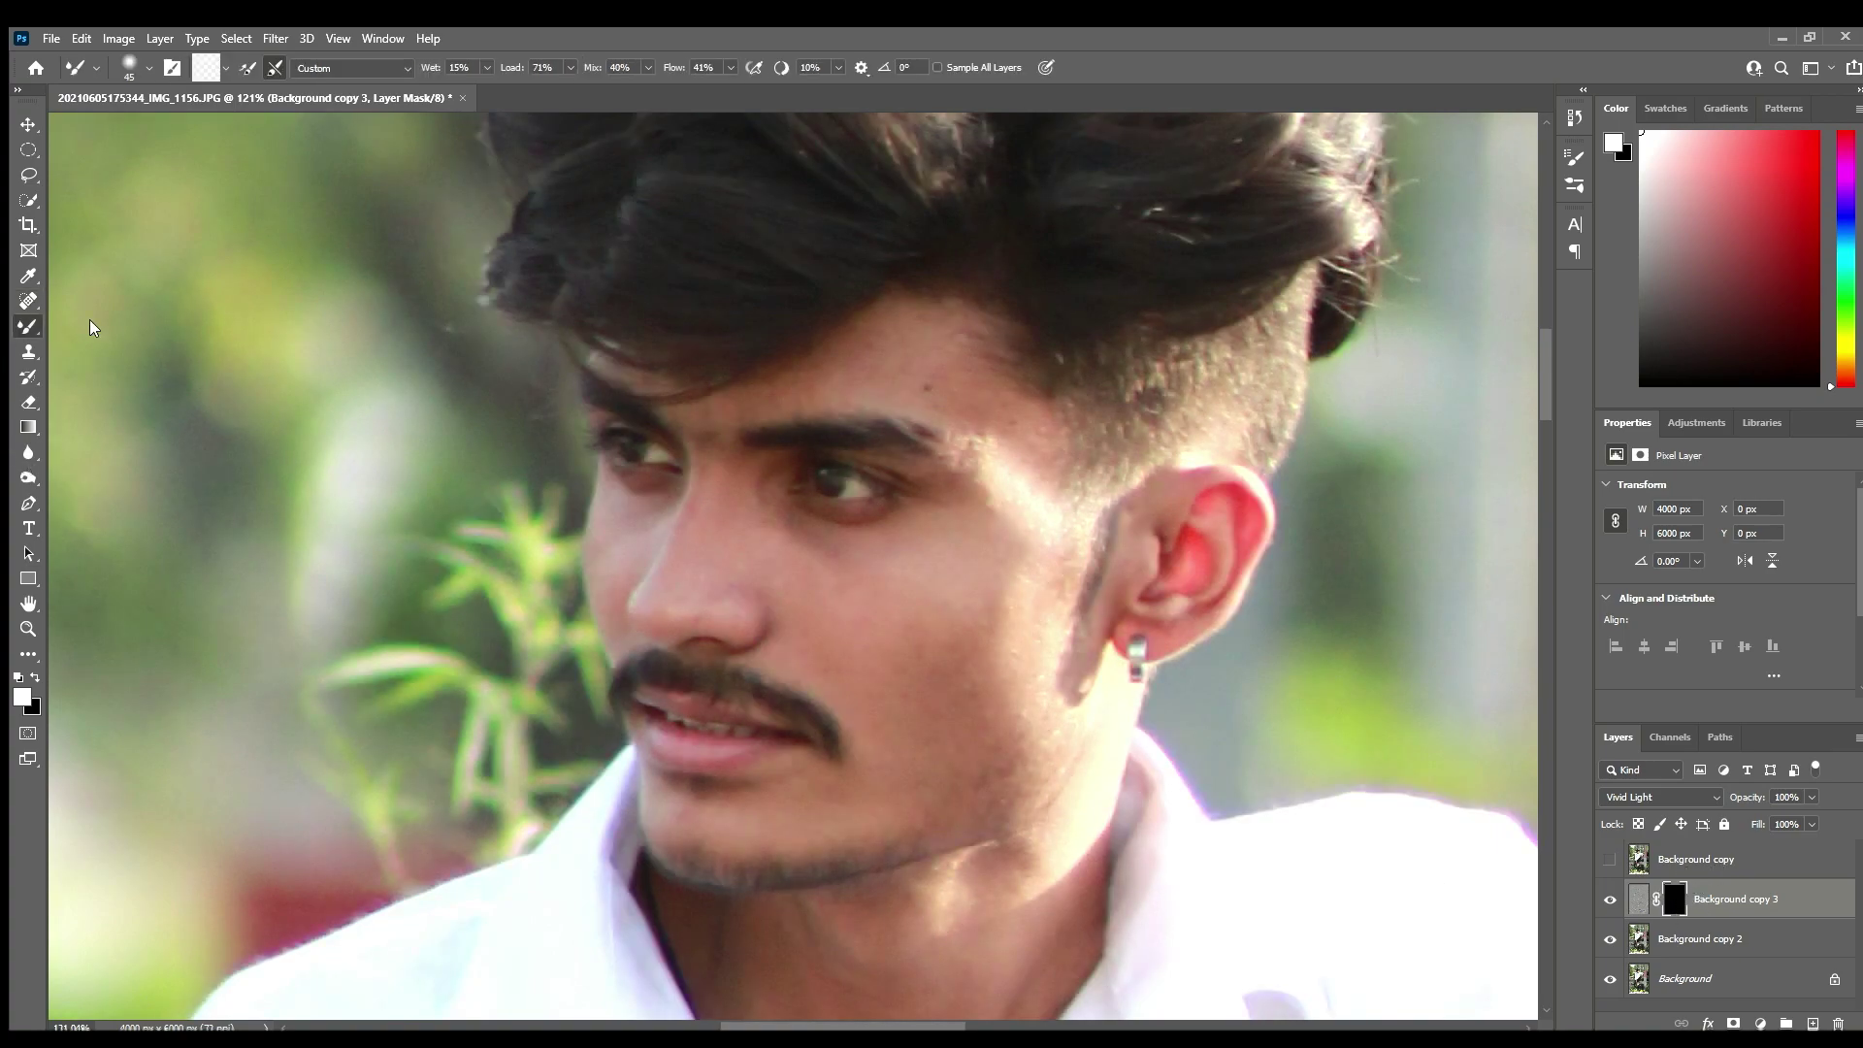
key(shift+b)
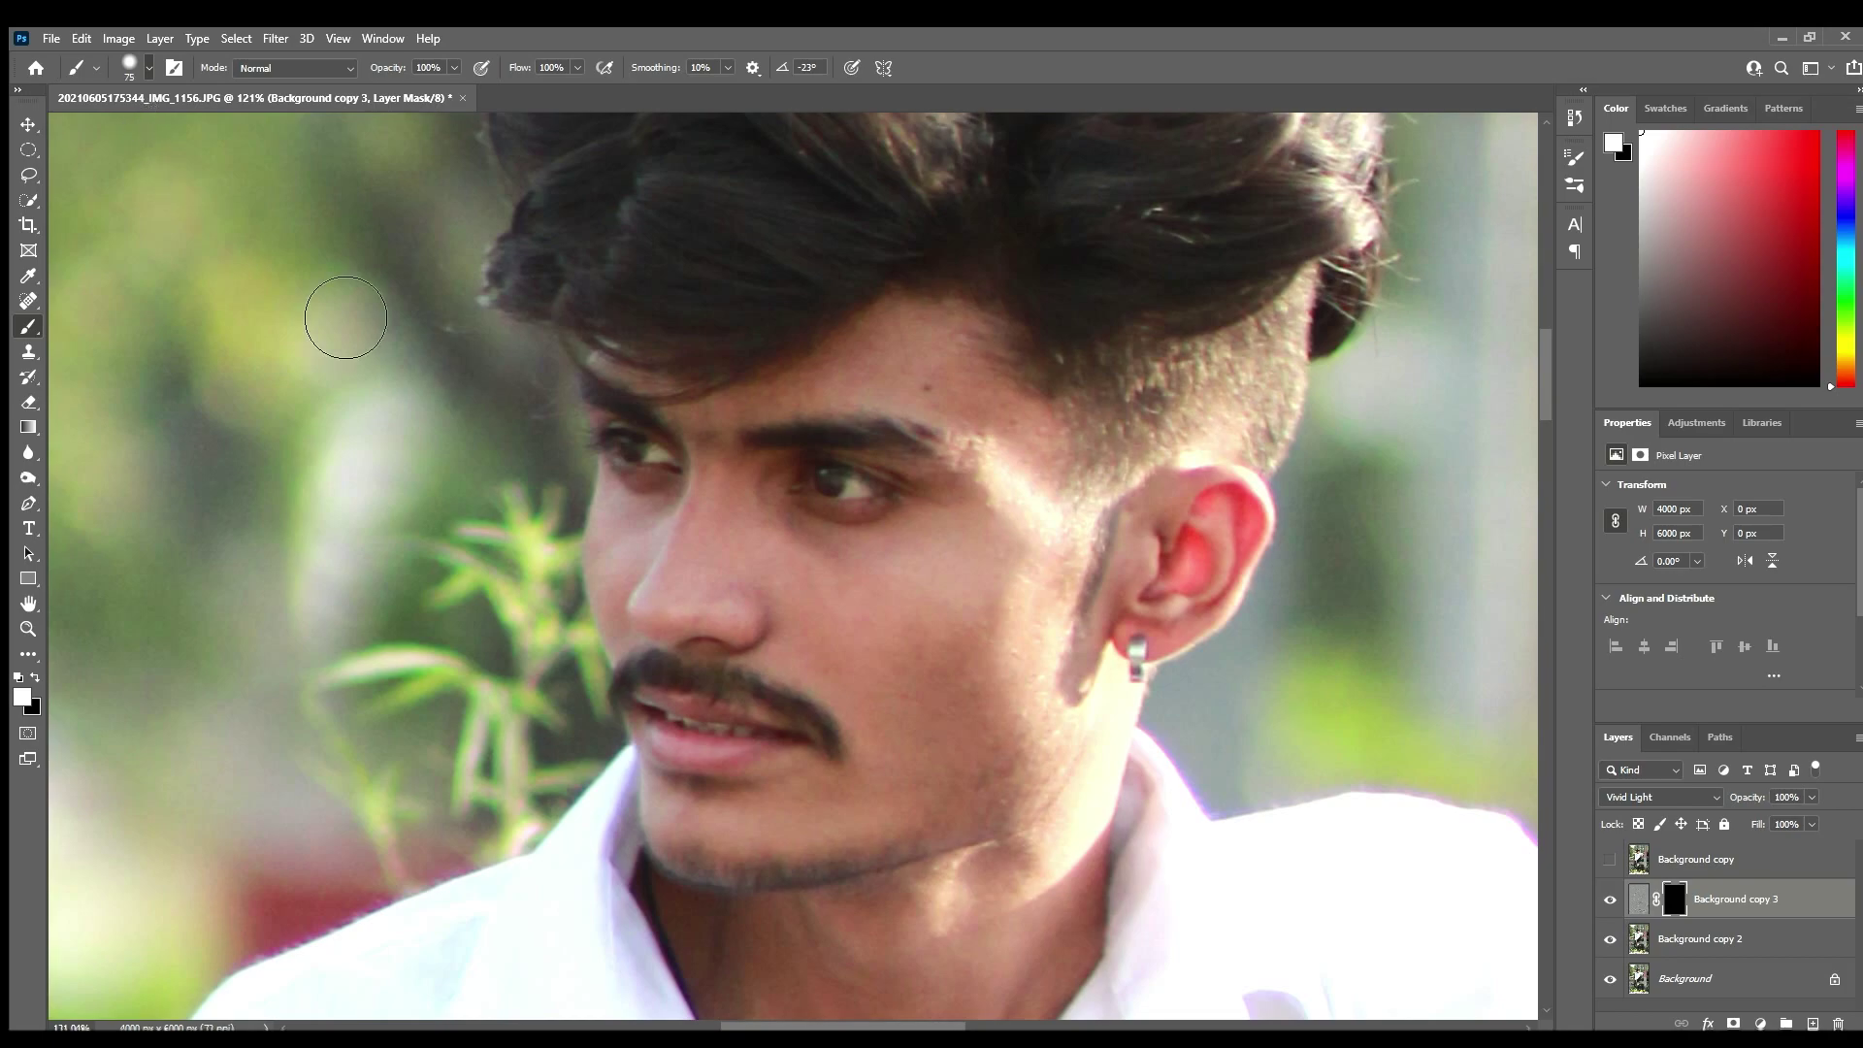
Paint white on the mask over the temple, eye area, chin and neck to reveal the smoothing
mouse_move(921, 421)
mouse_down()
mouse_move(1038, 523)
mouse_move(908, 831)
mouse_up()
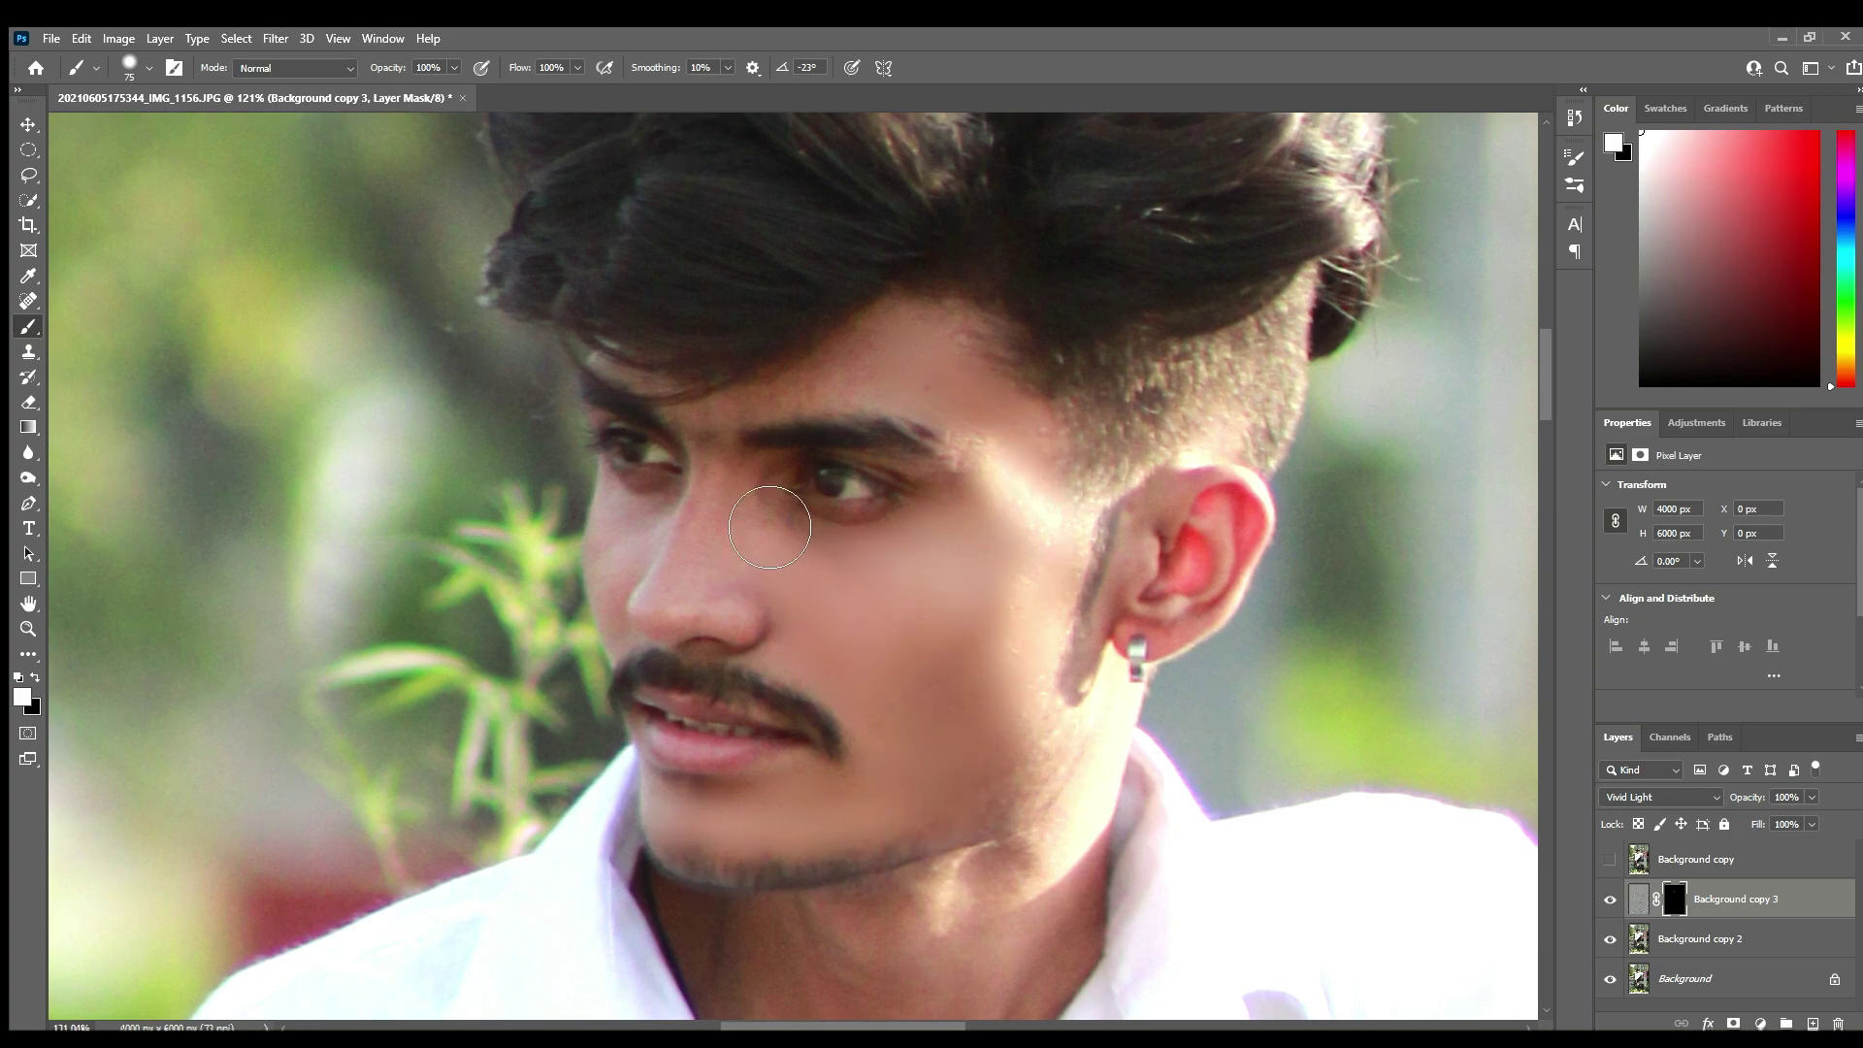
scroll(617, 527, up, 3)
scroll(617, 527, up, 3)
key(bracketleft)
key(bracketleft)
key(bracketleft)
scroll(672, 698, down, 3)
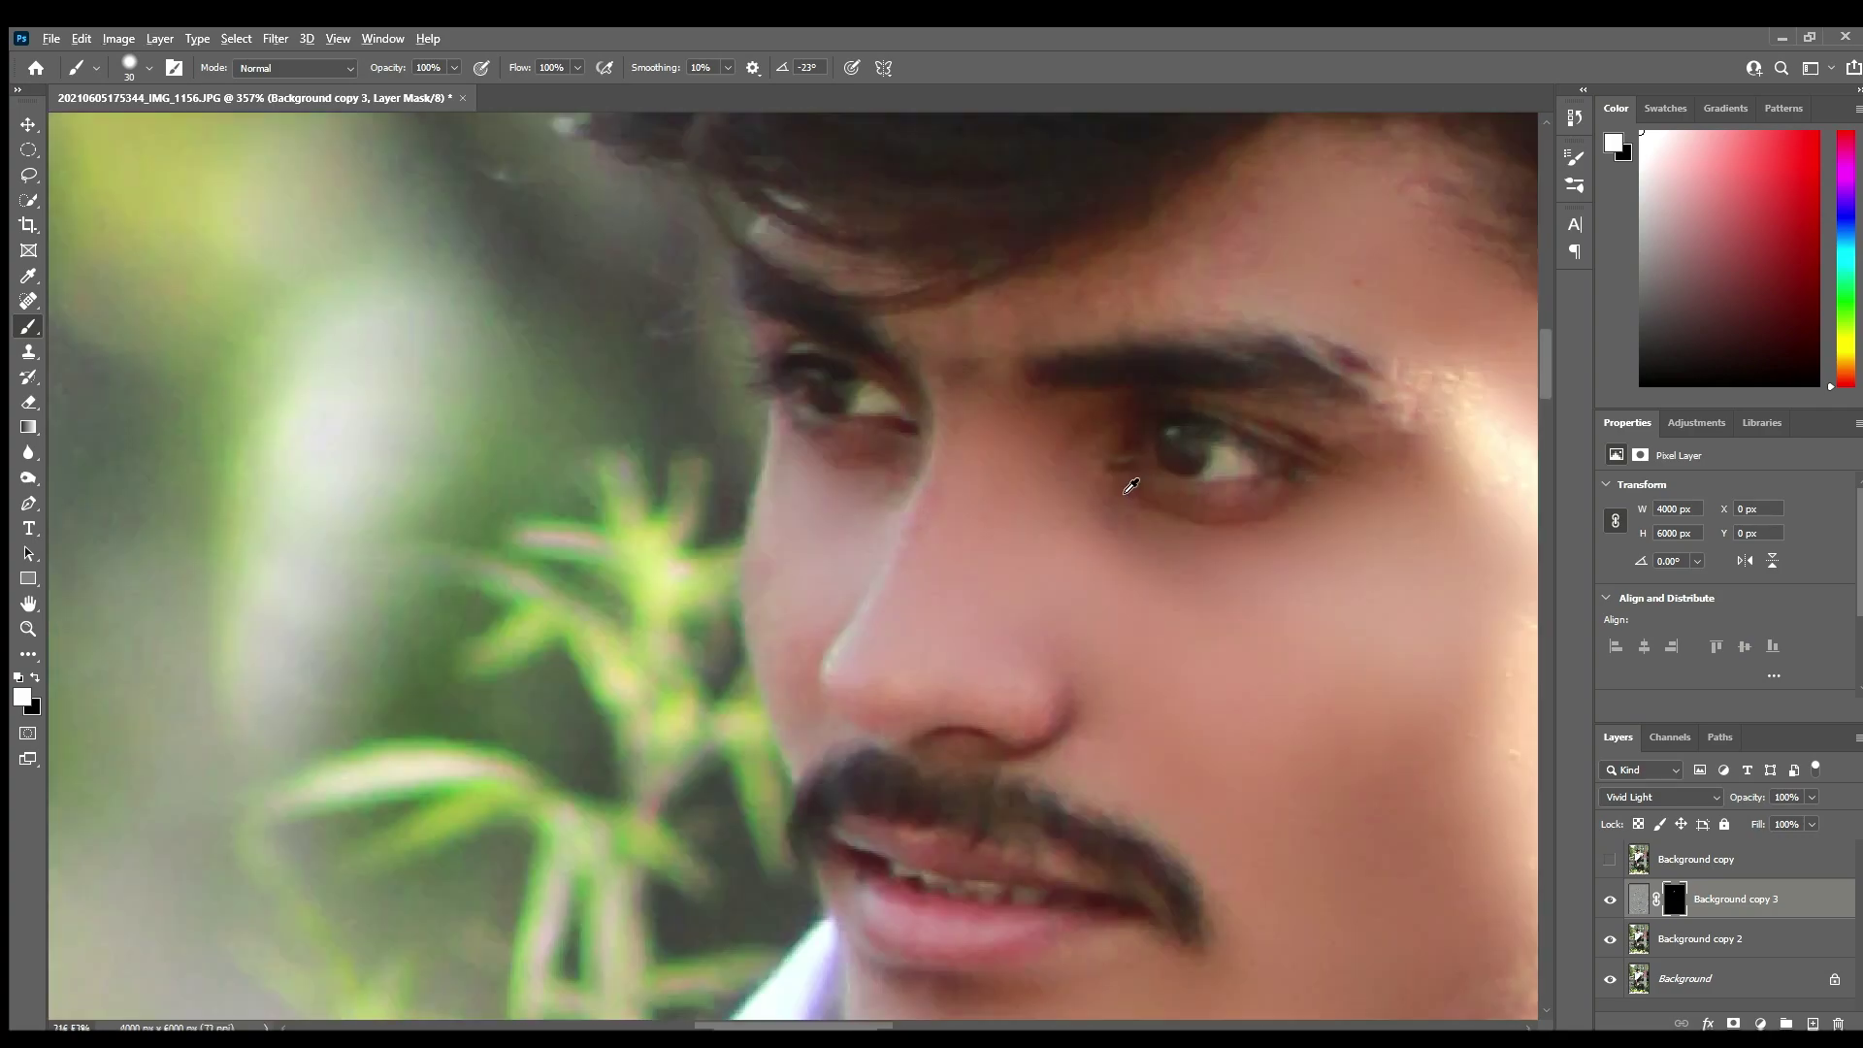
scroll(1004, 492, down, 3)
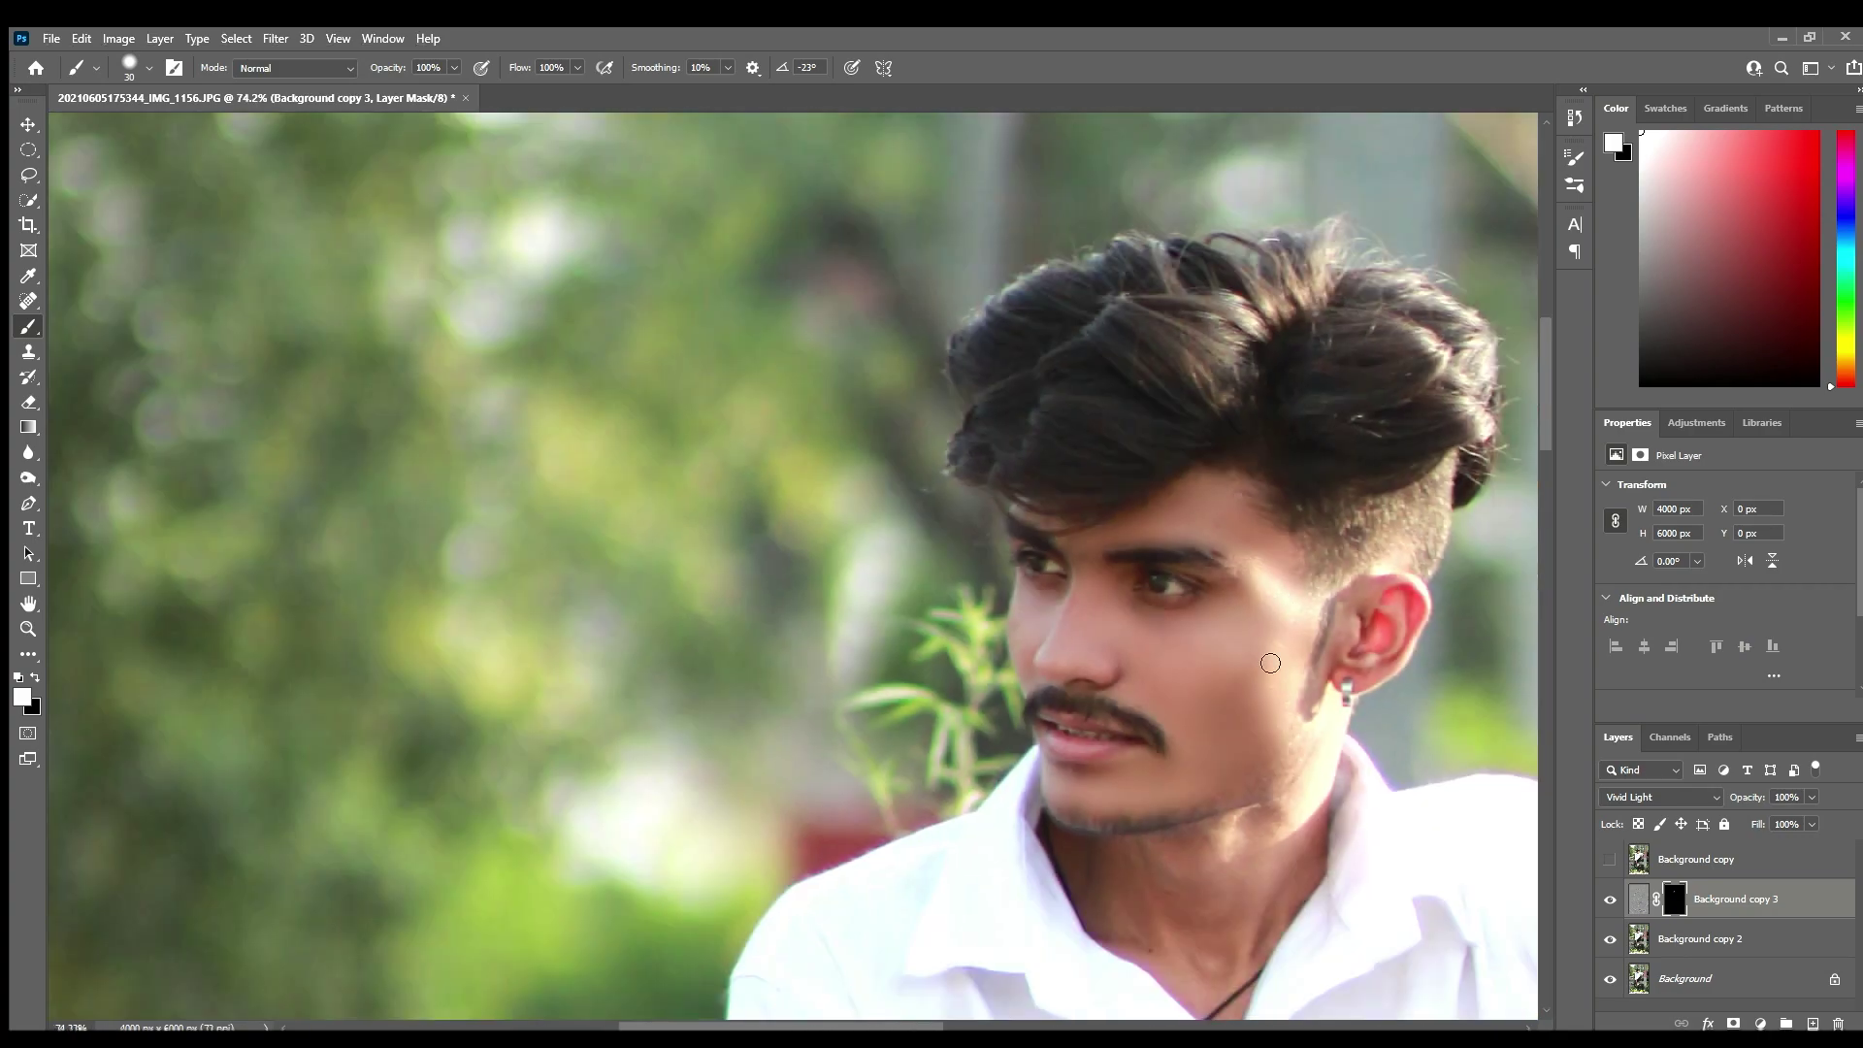
scroll(1268, 669, up, 3)
key(bracketright)
key(bracketright)
key(bracketright)
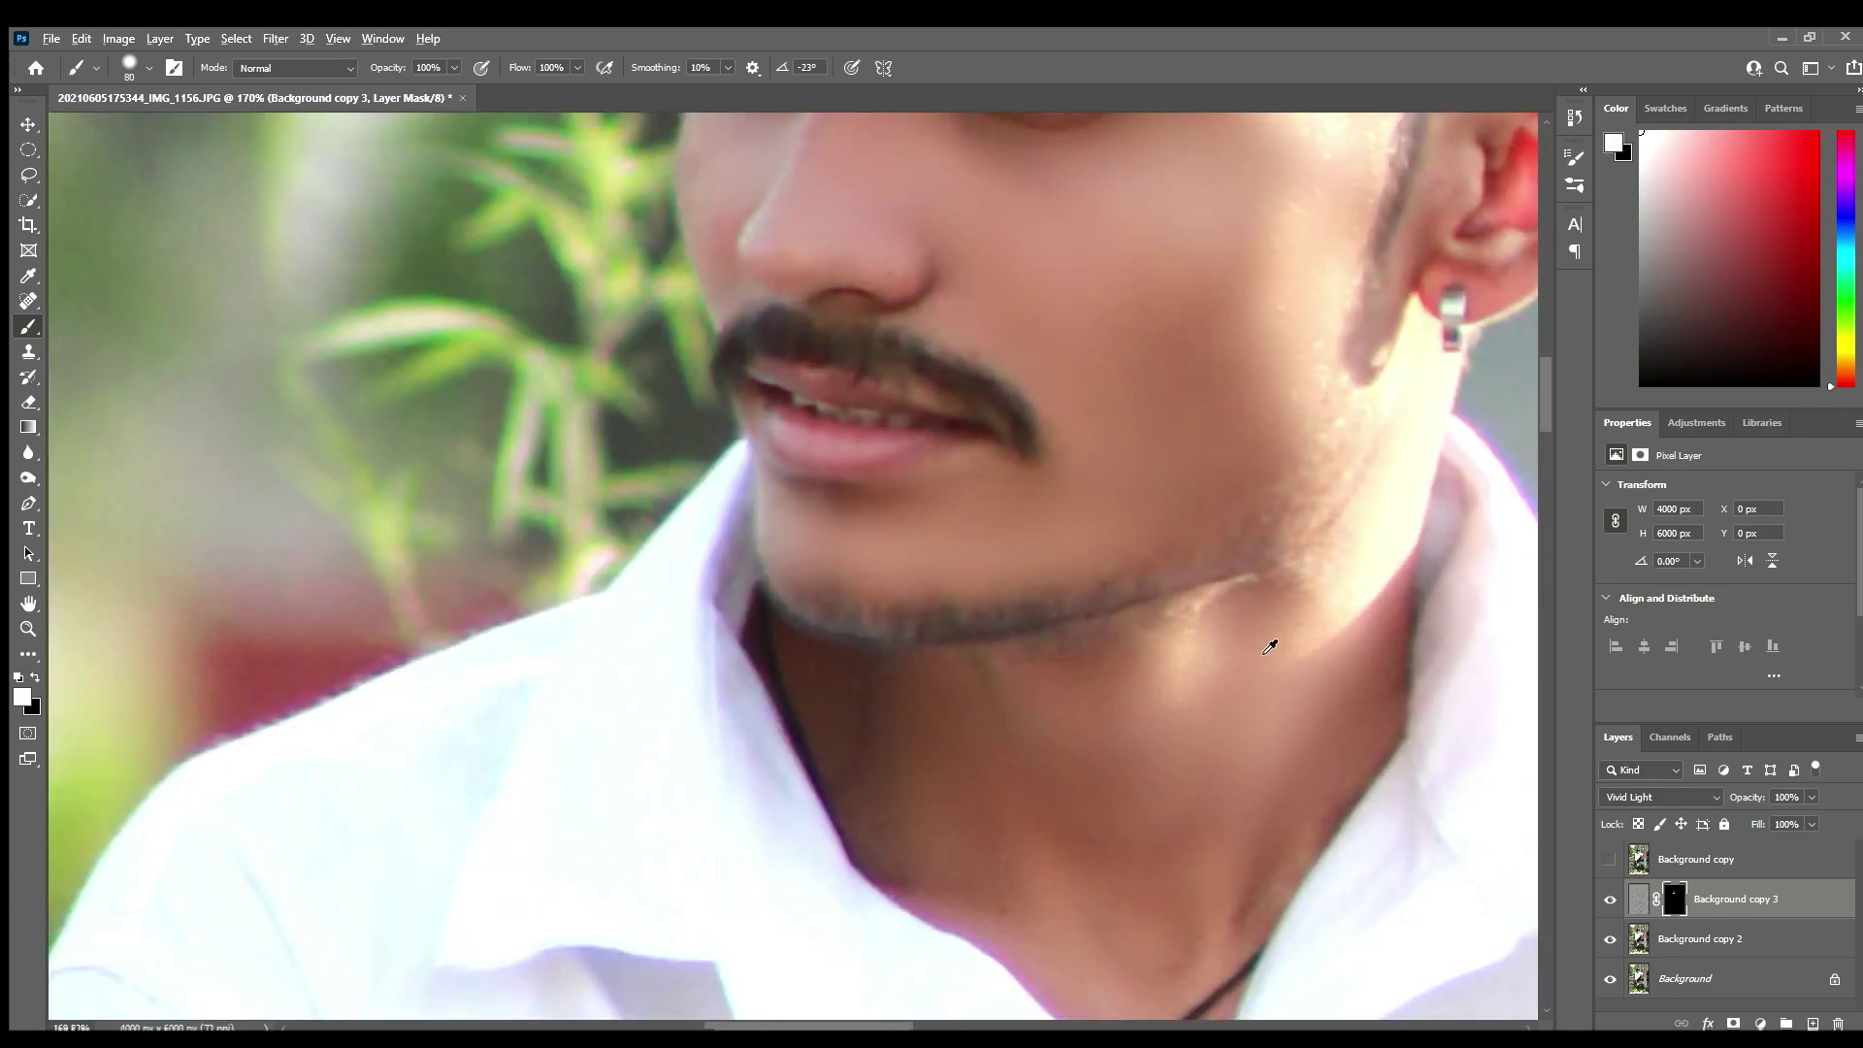
scroll(1272, 644, down, 2)
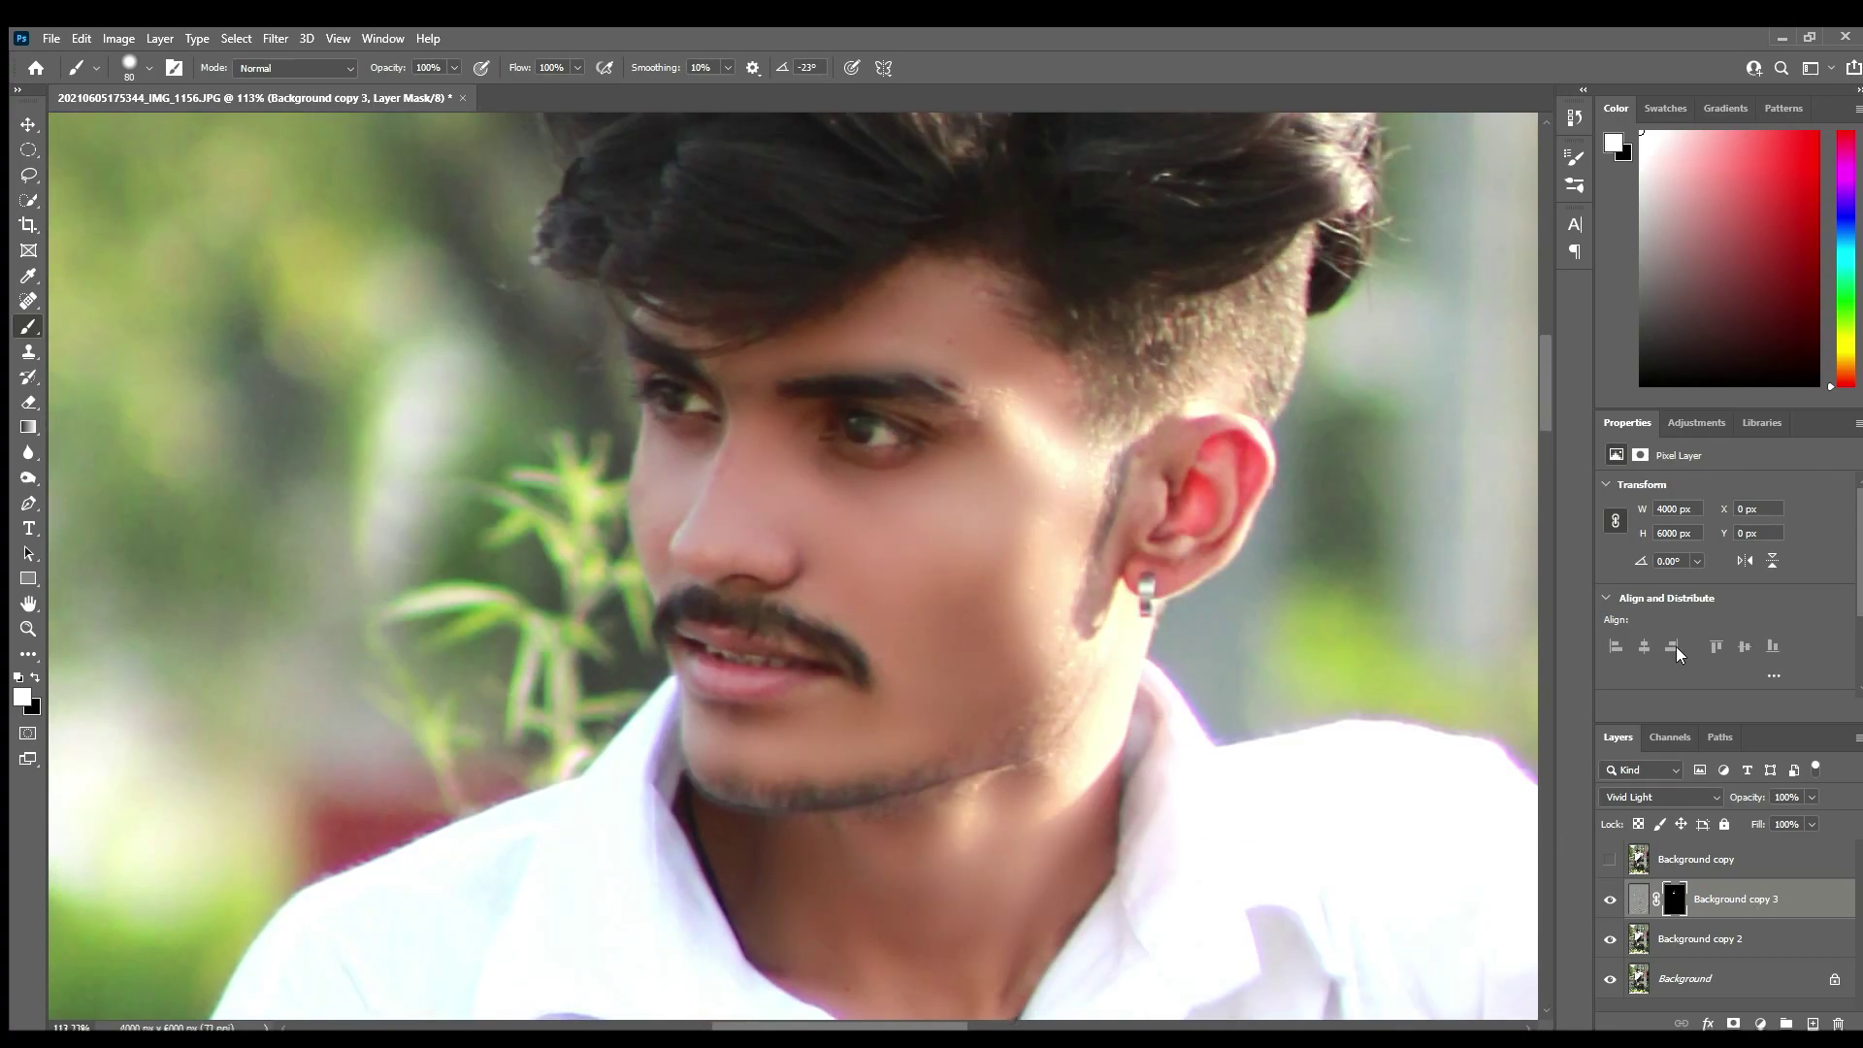
Merge the smoothing into Background copy 2 and dodge the cheek between nose and ear
key(Delete)
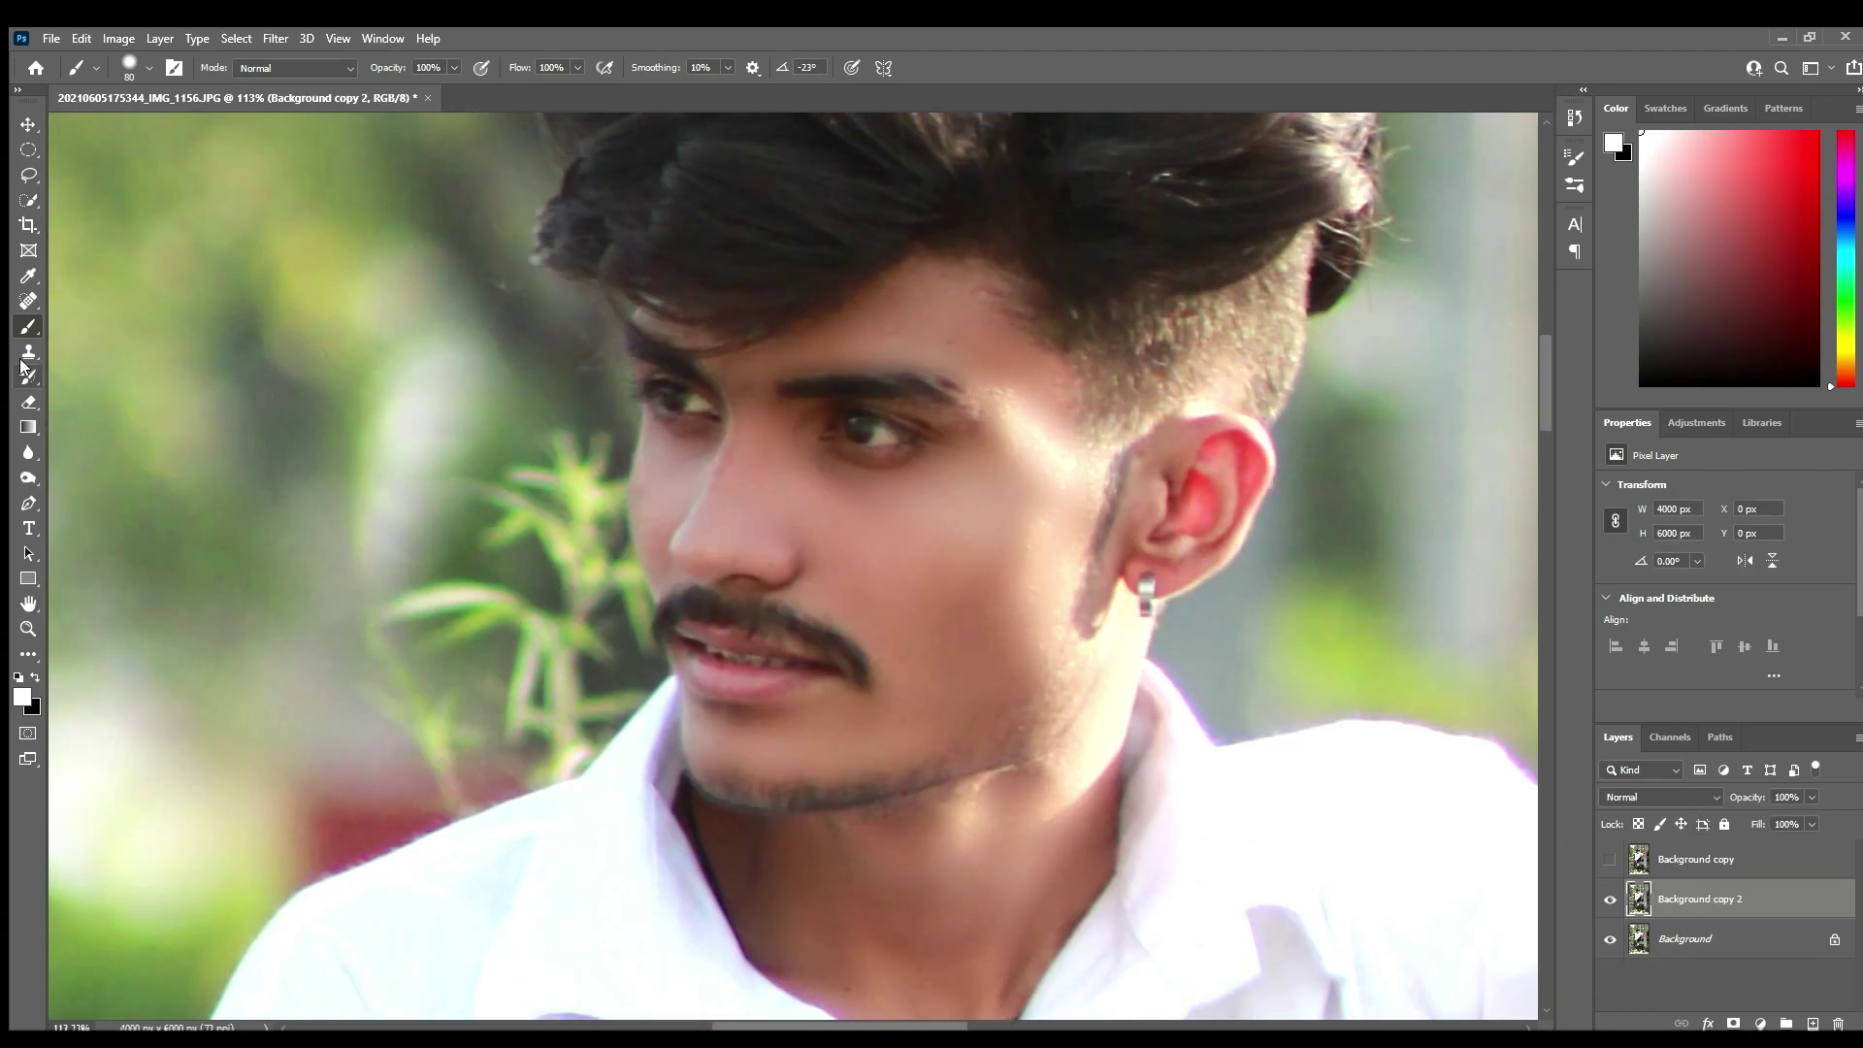
click(28, 477)
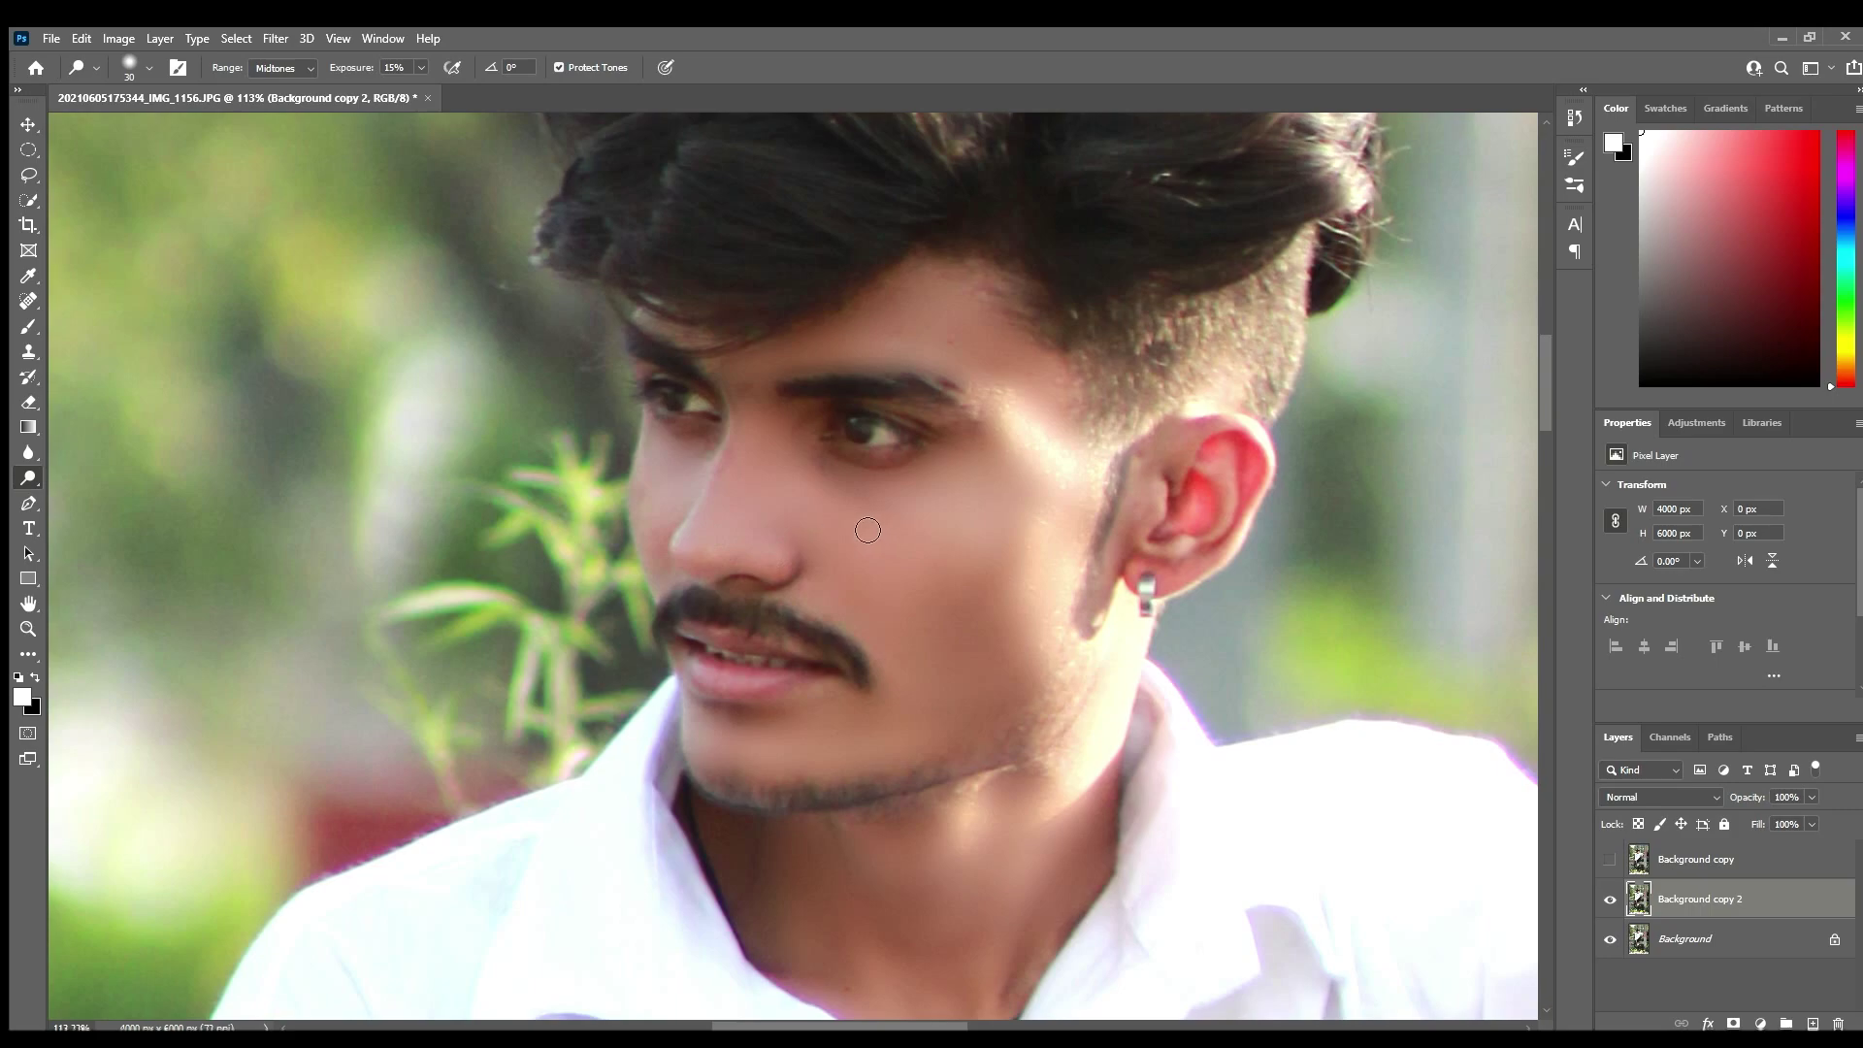
key(bracketright)
key(bracketright)
mouse_move(924, 527)
mouse_down()
mouse_move(1035, 446)
mouse_move(903, 544)
mouse_move(1044, 482)
mouse_move(858, 594)
mouse_up()
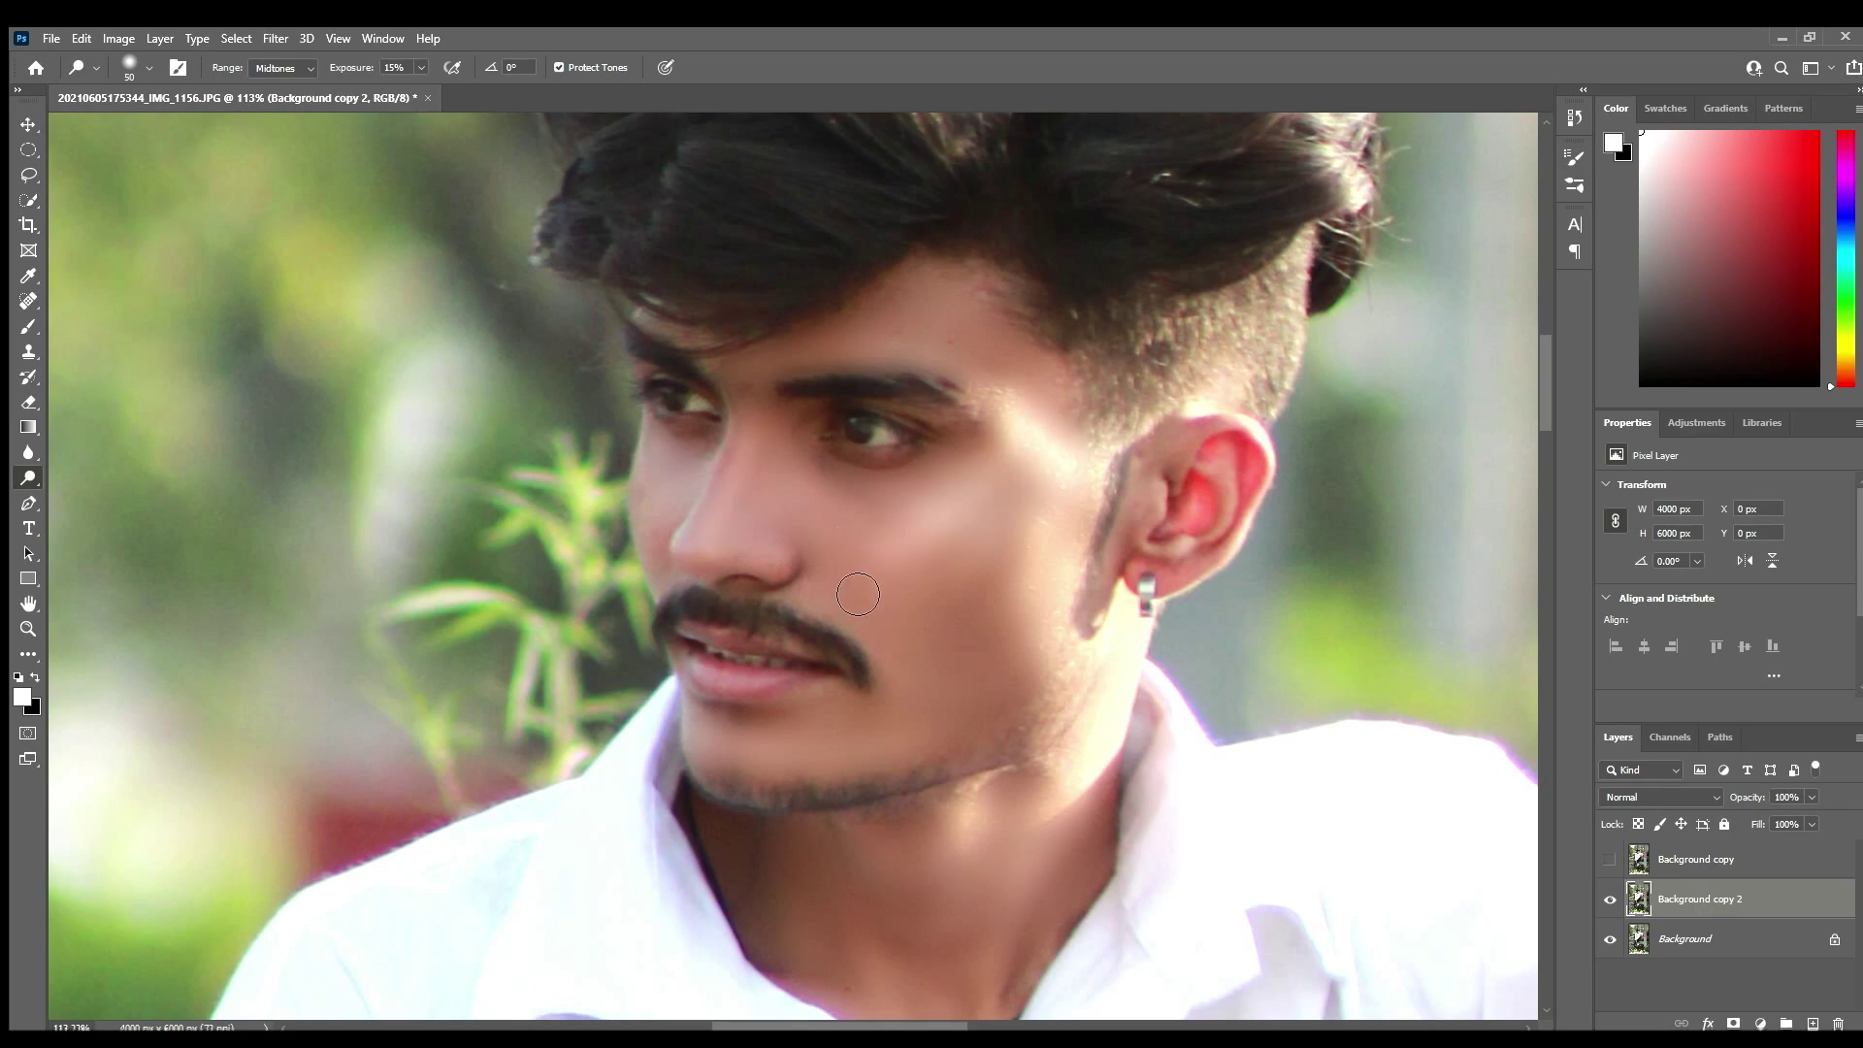
scroll(970, 582, down, 2)
scroll(1039, 569, down, 3)
scroll(1075, 683, up, 6)
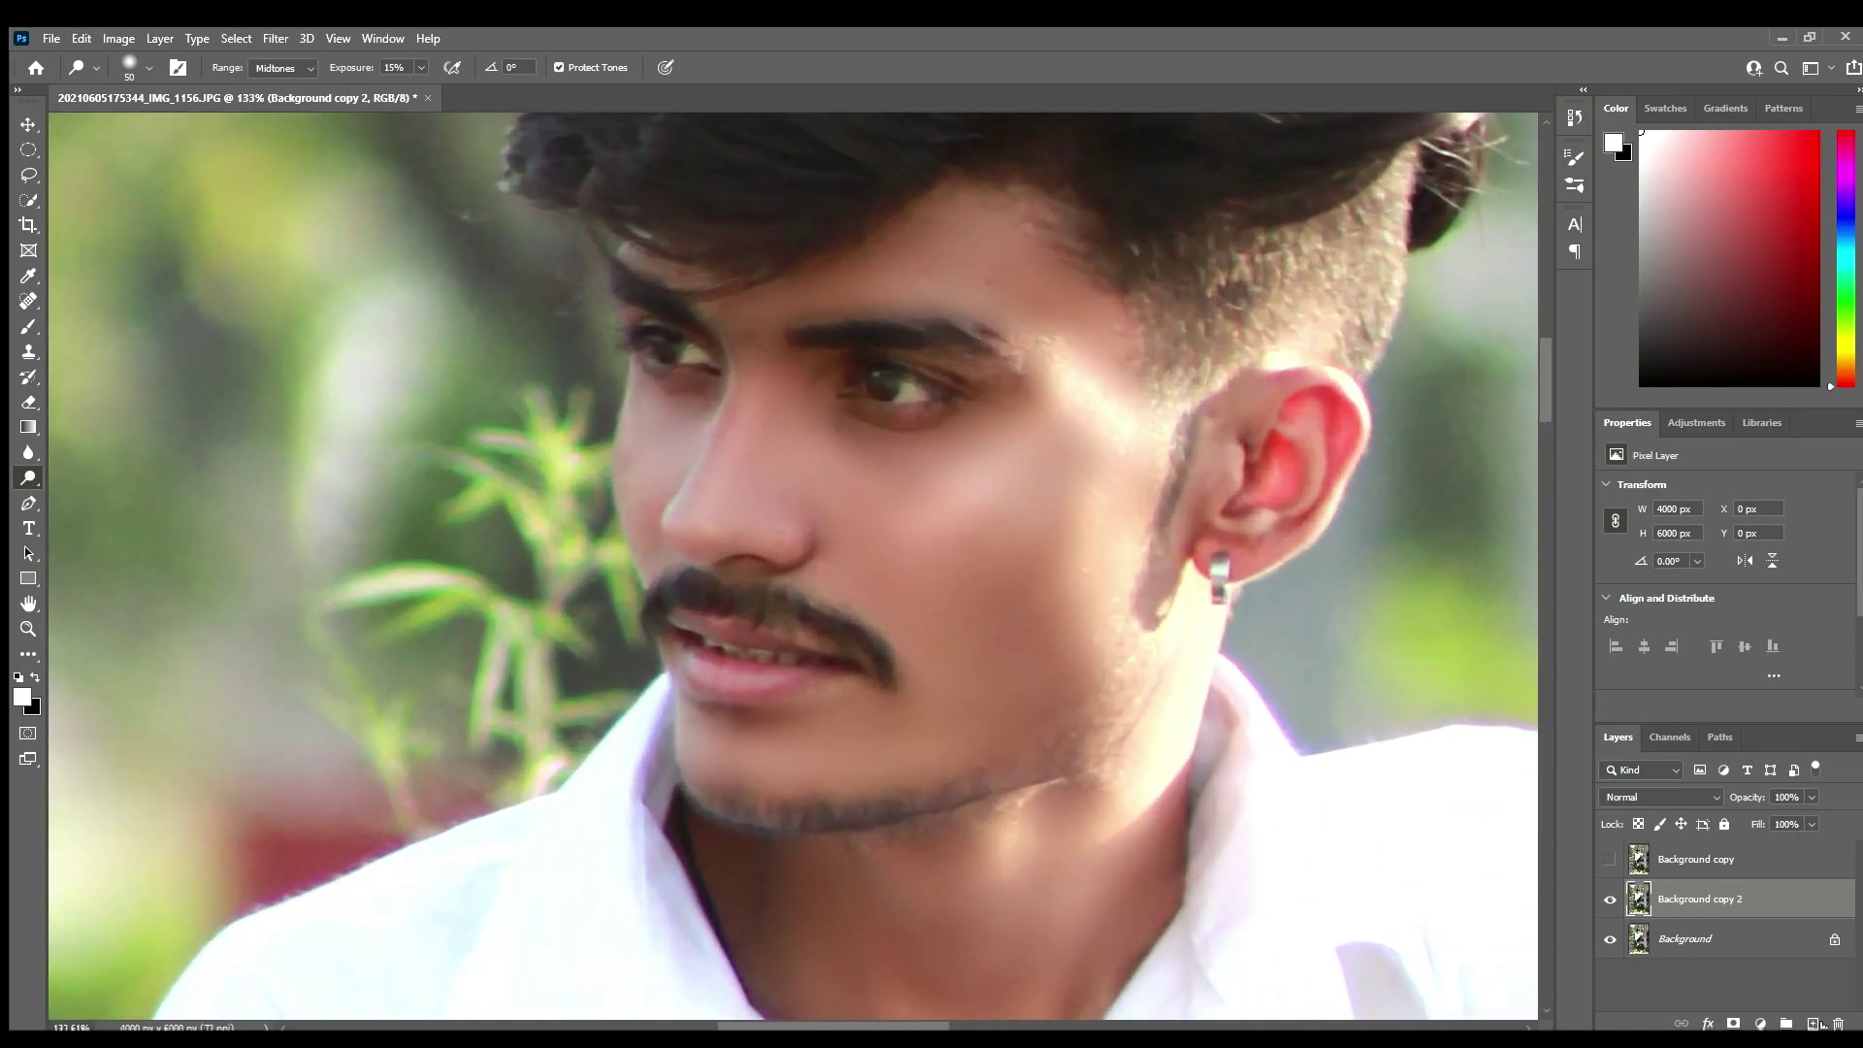
Toggle Background copy and Background copy 2 visibility to compare before and after
click(1612, 858)
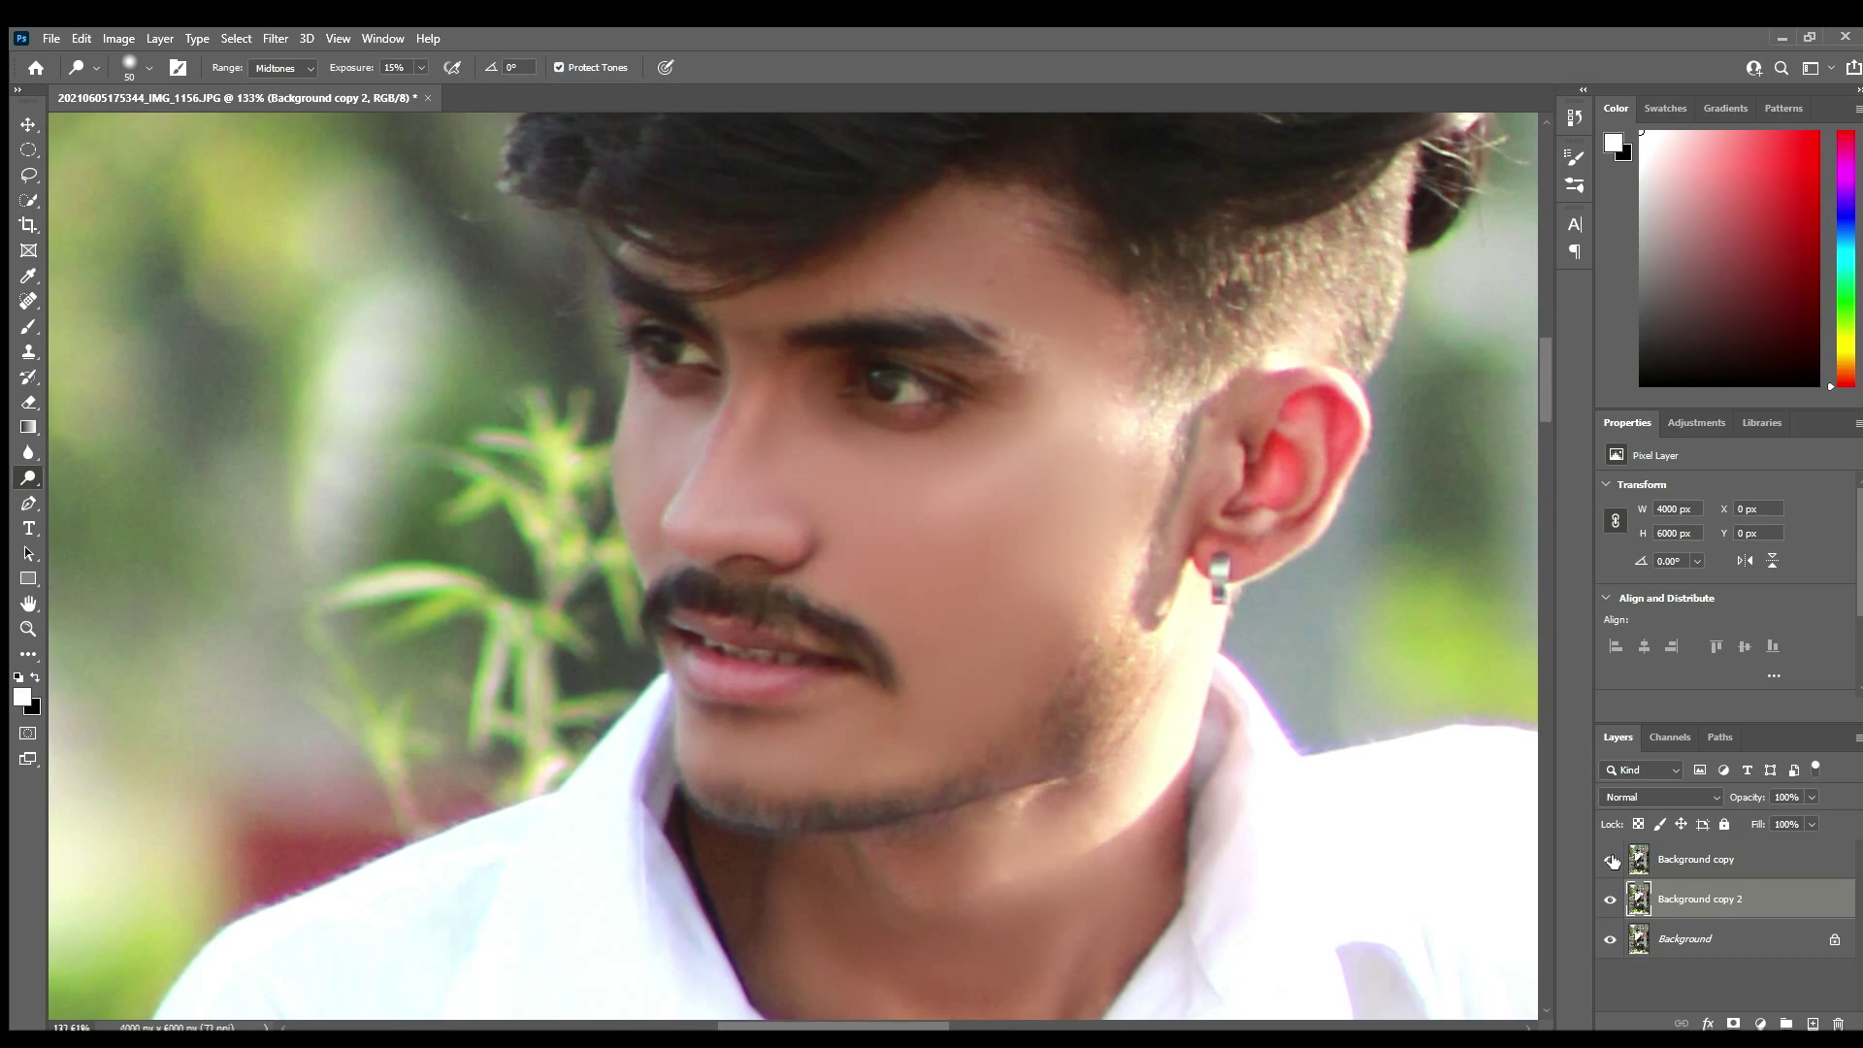
click(1612, 858)
click(1610, 900)
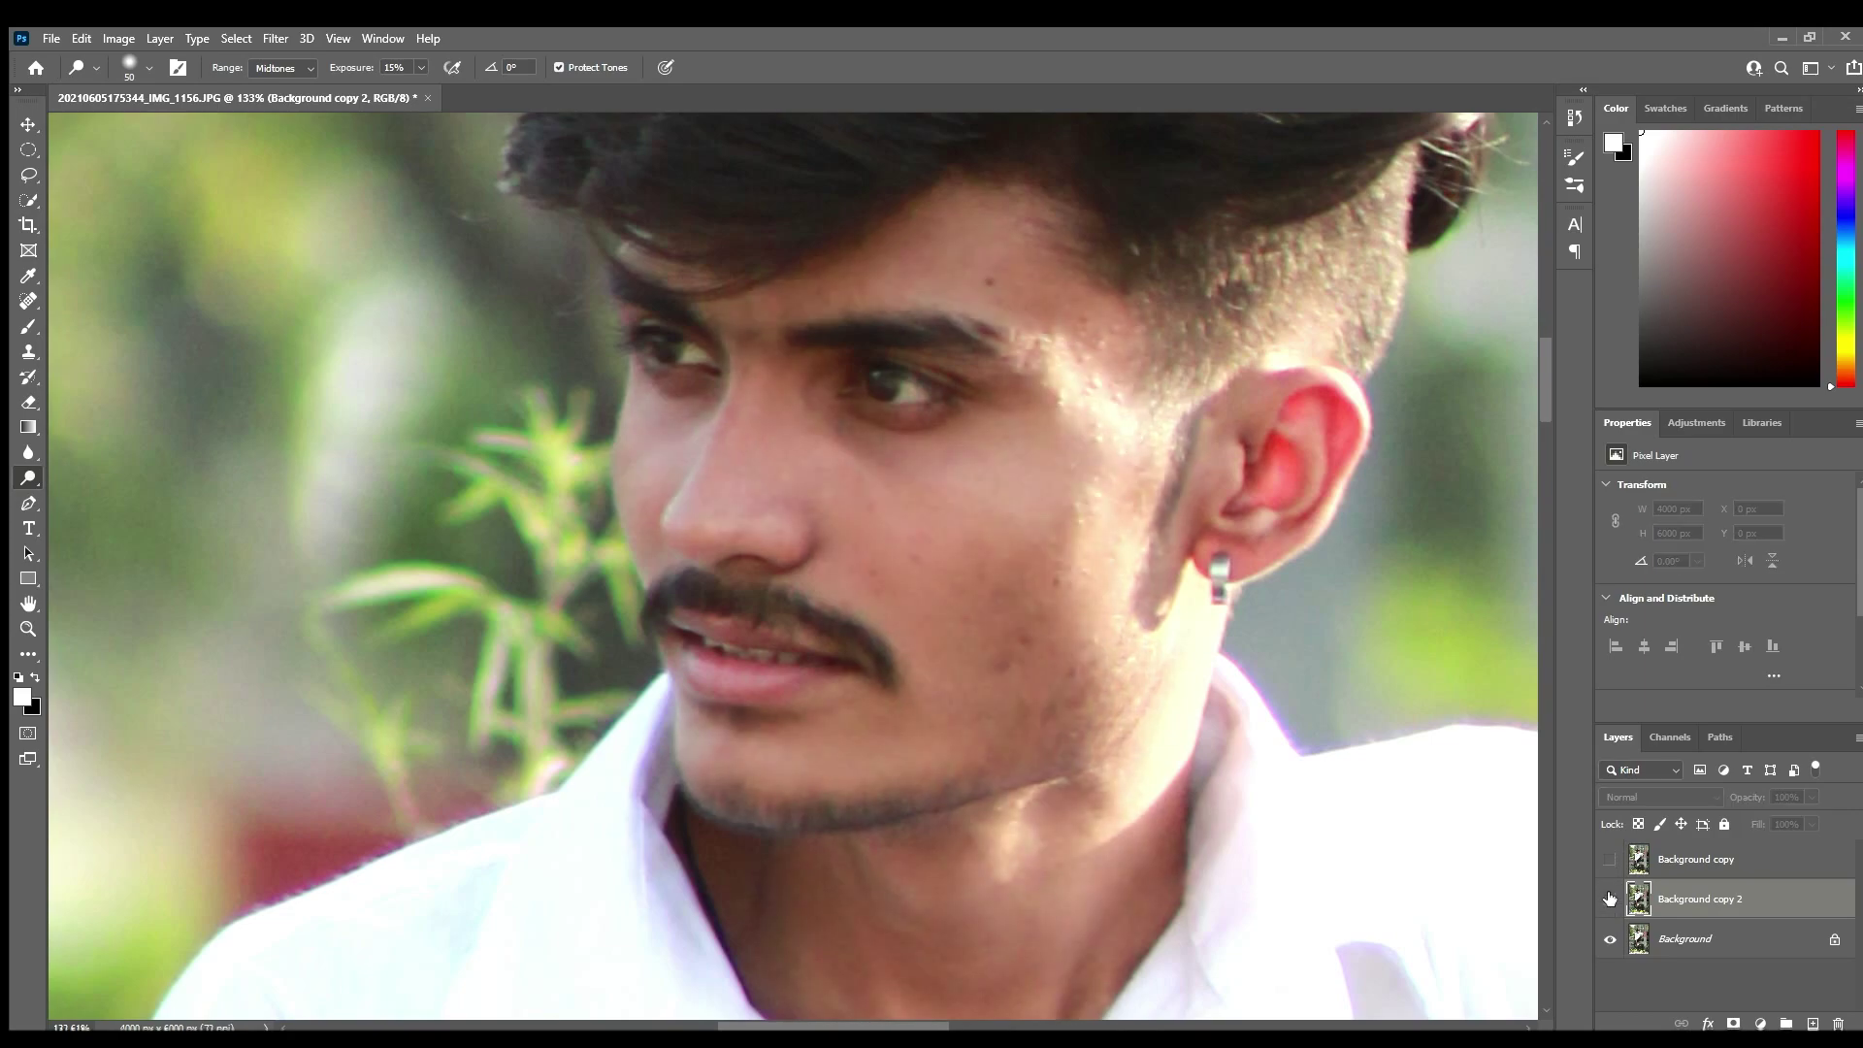
click(1612, 900)
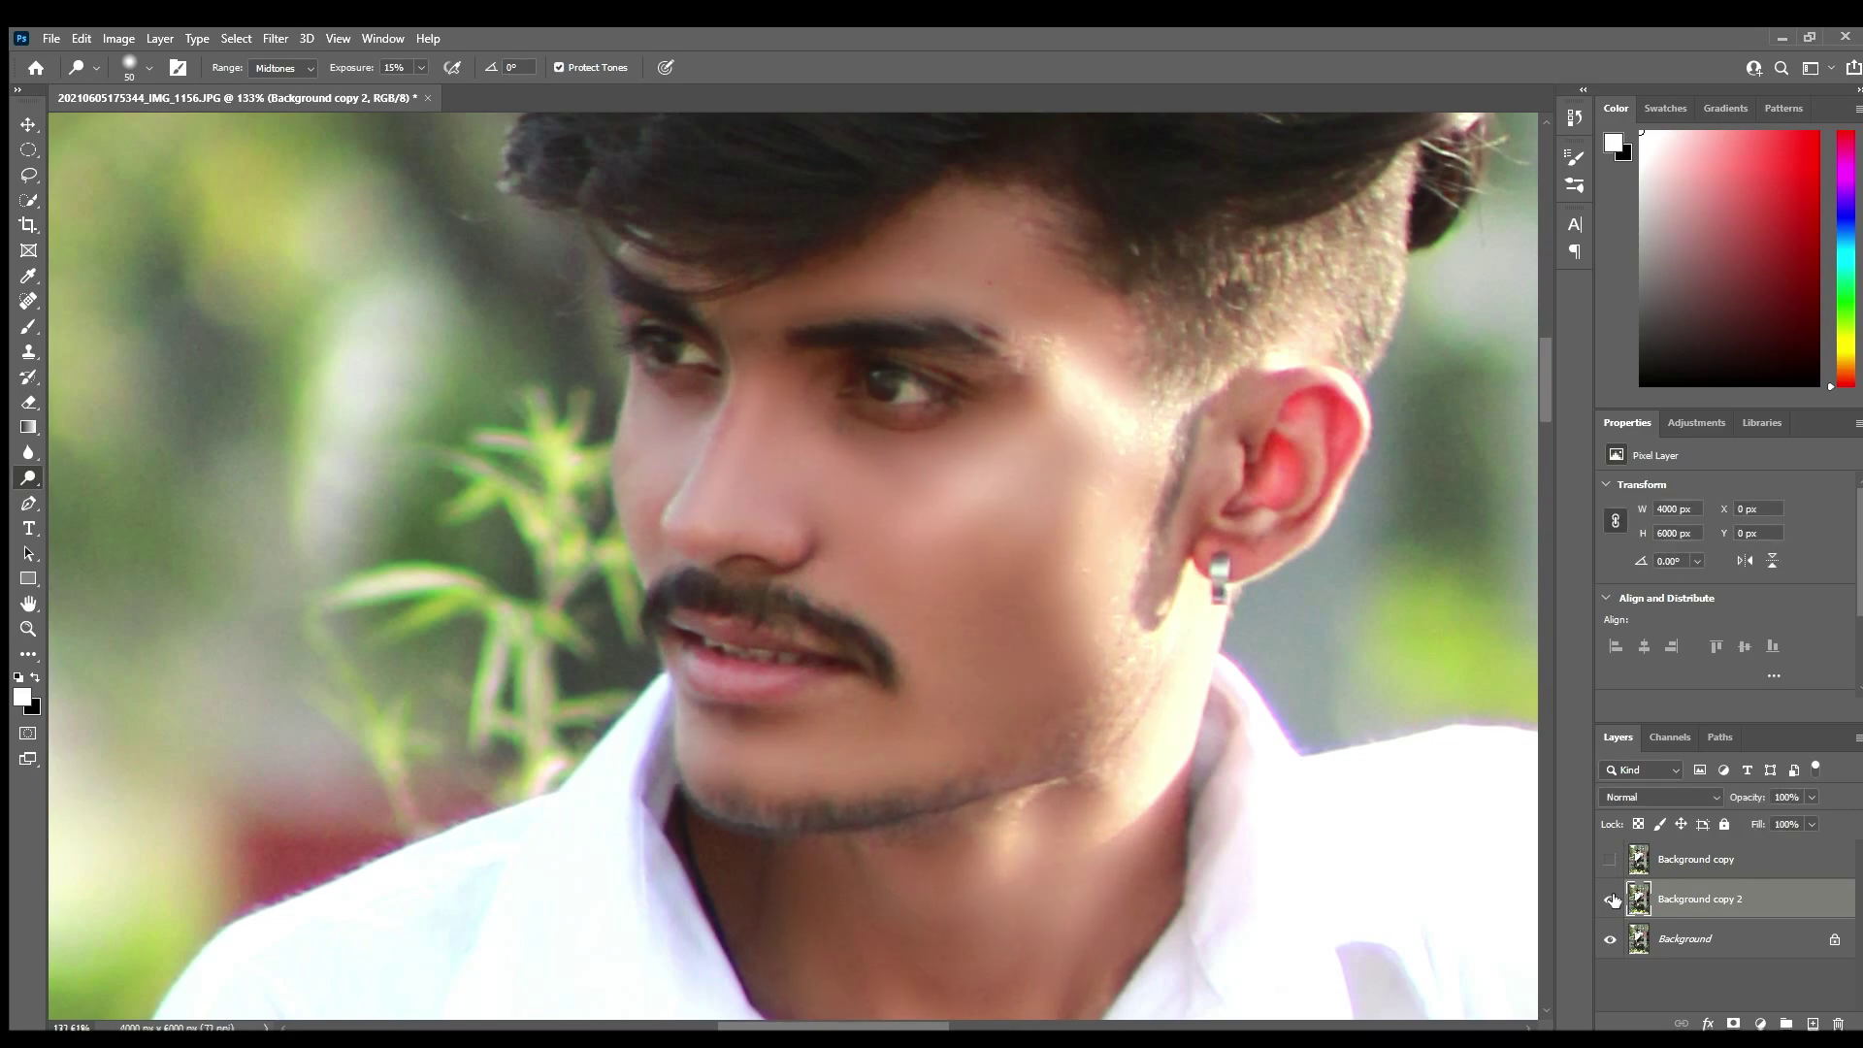
click(1612, 860)
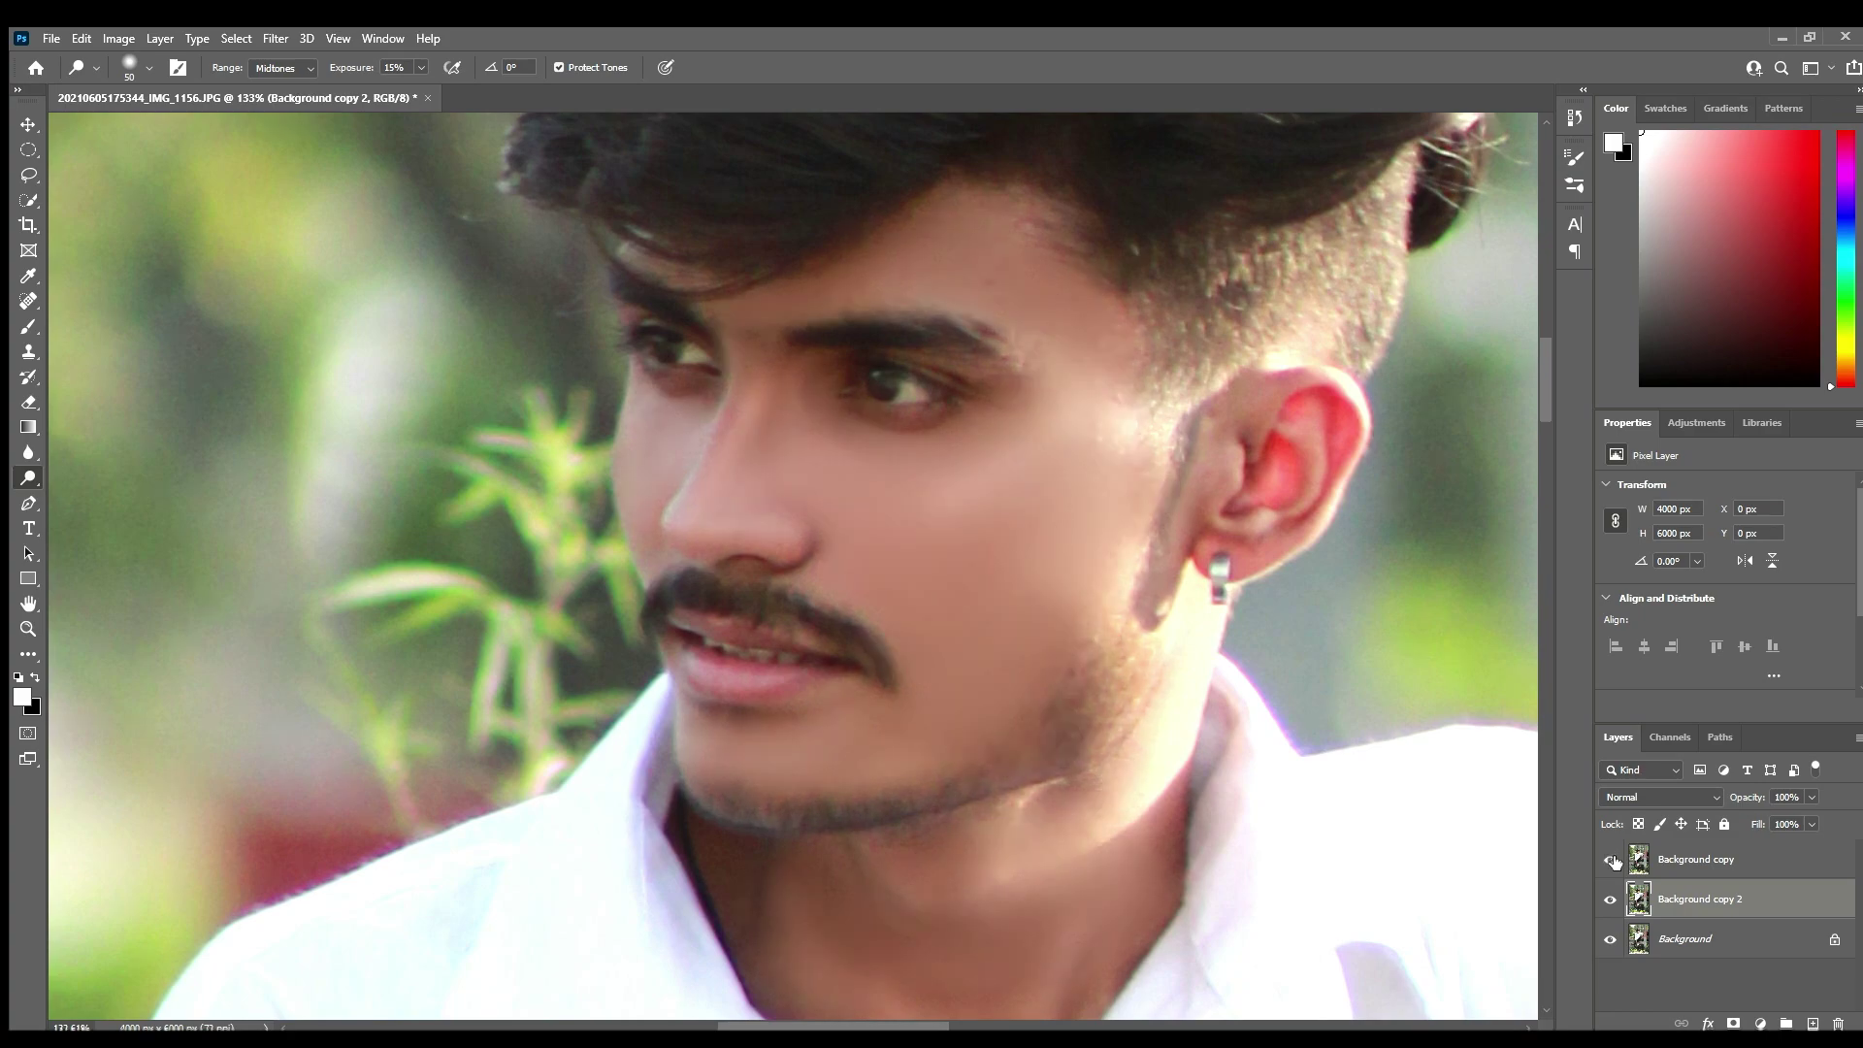
scroll(1080, 766, down, 2)
scroll(1080, 766, down, 2)
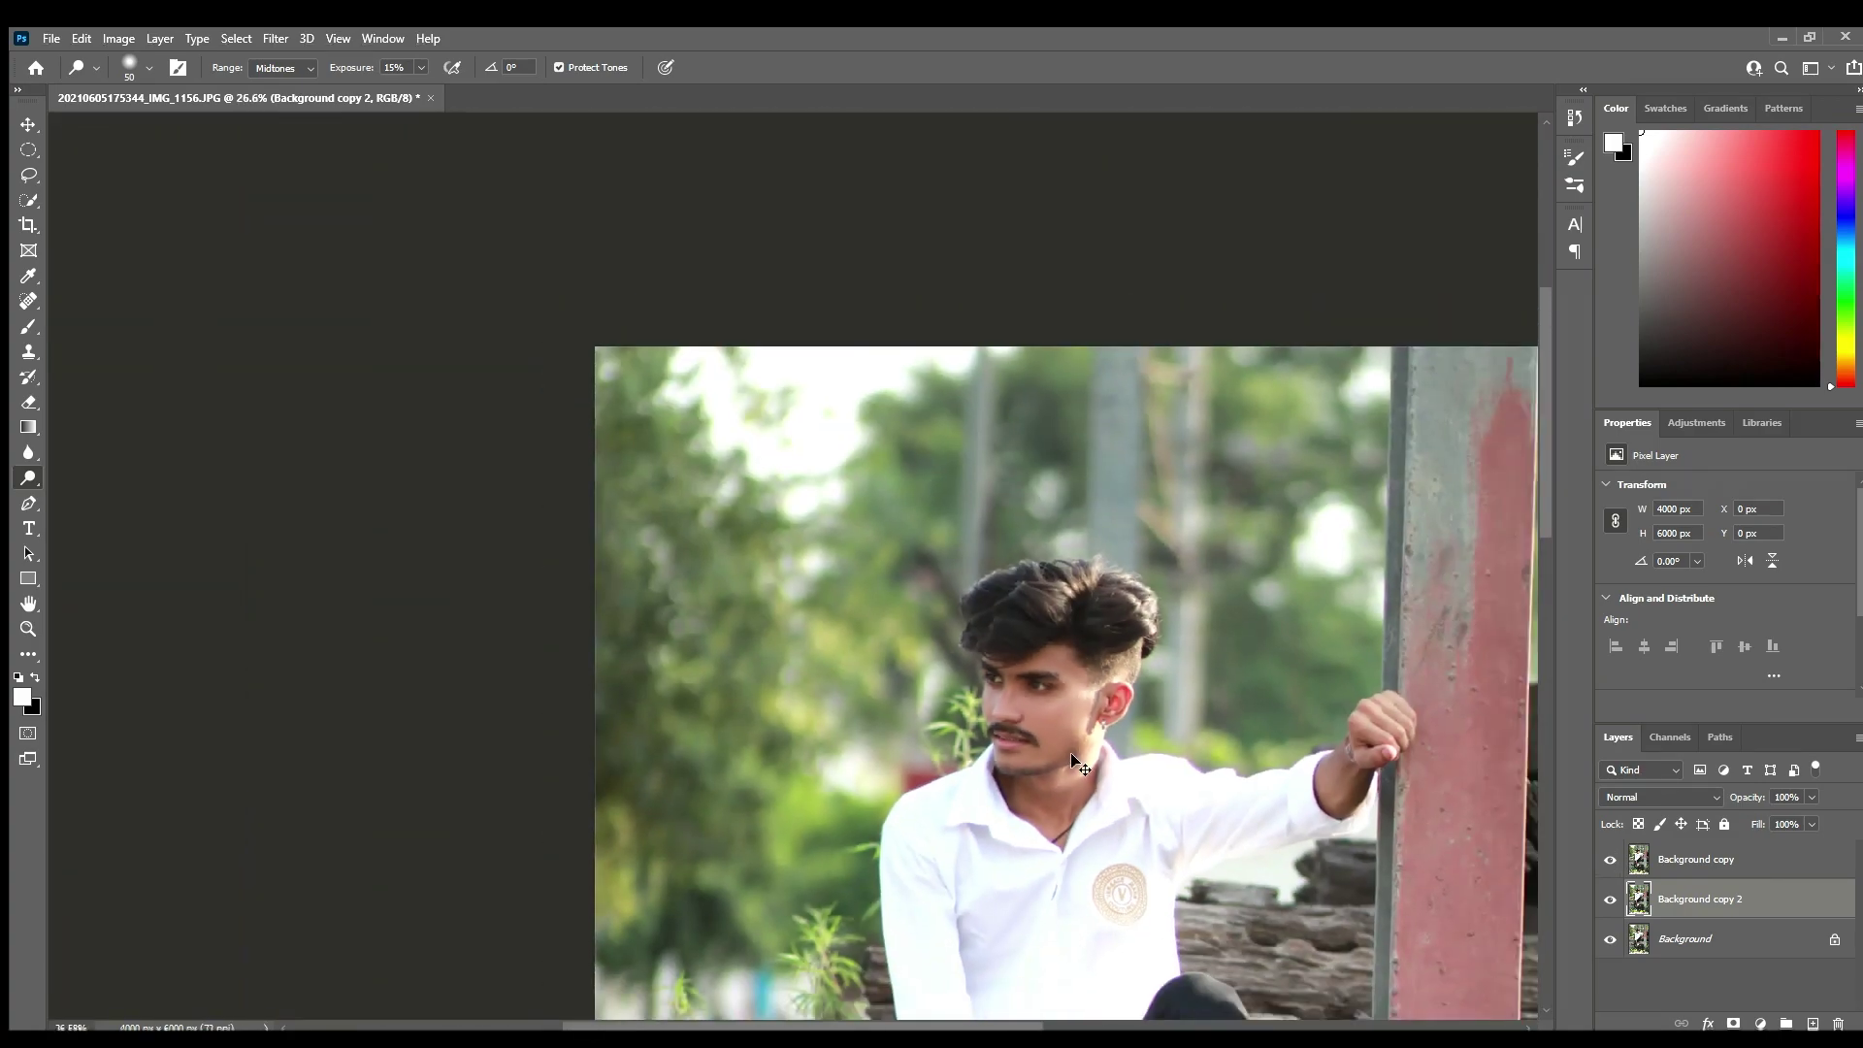
scroll(1080, 766, down, 1)
scroll(1080, 767, up, 2)
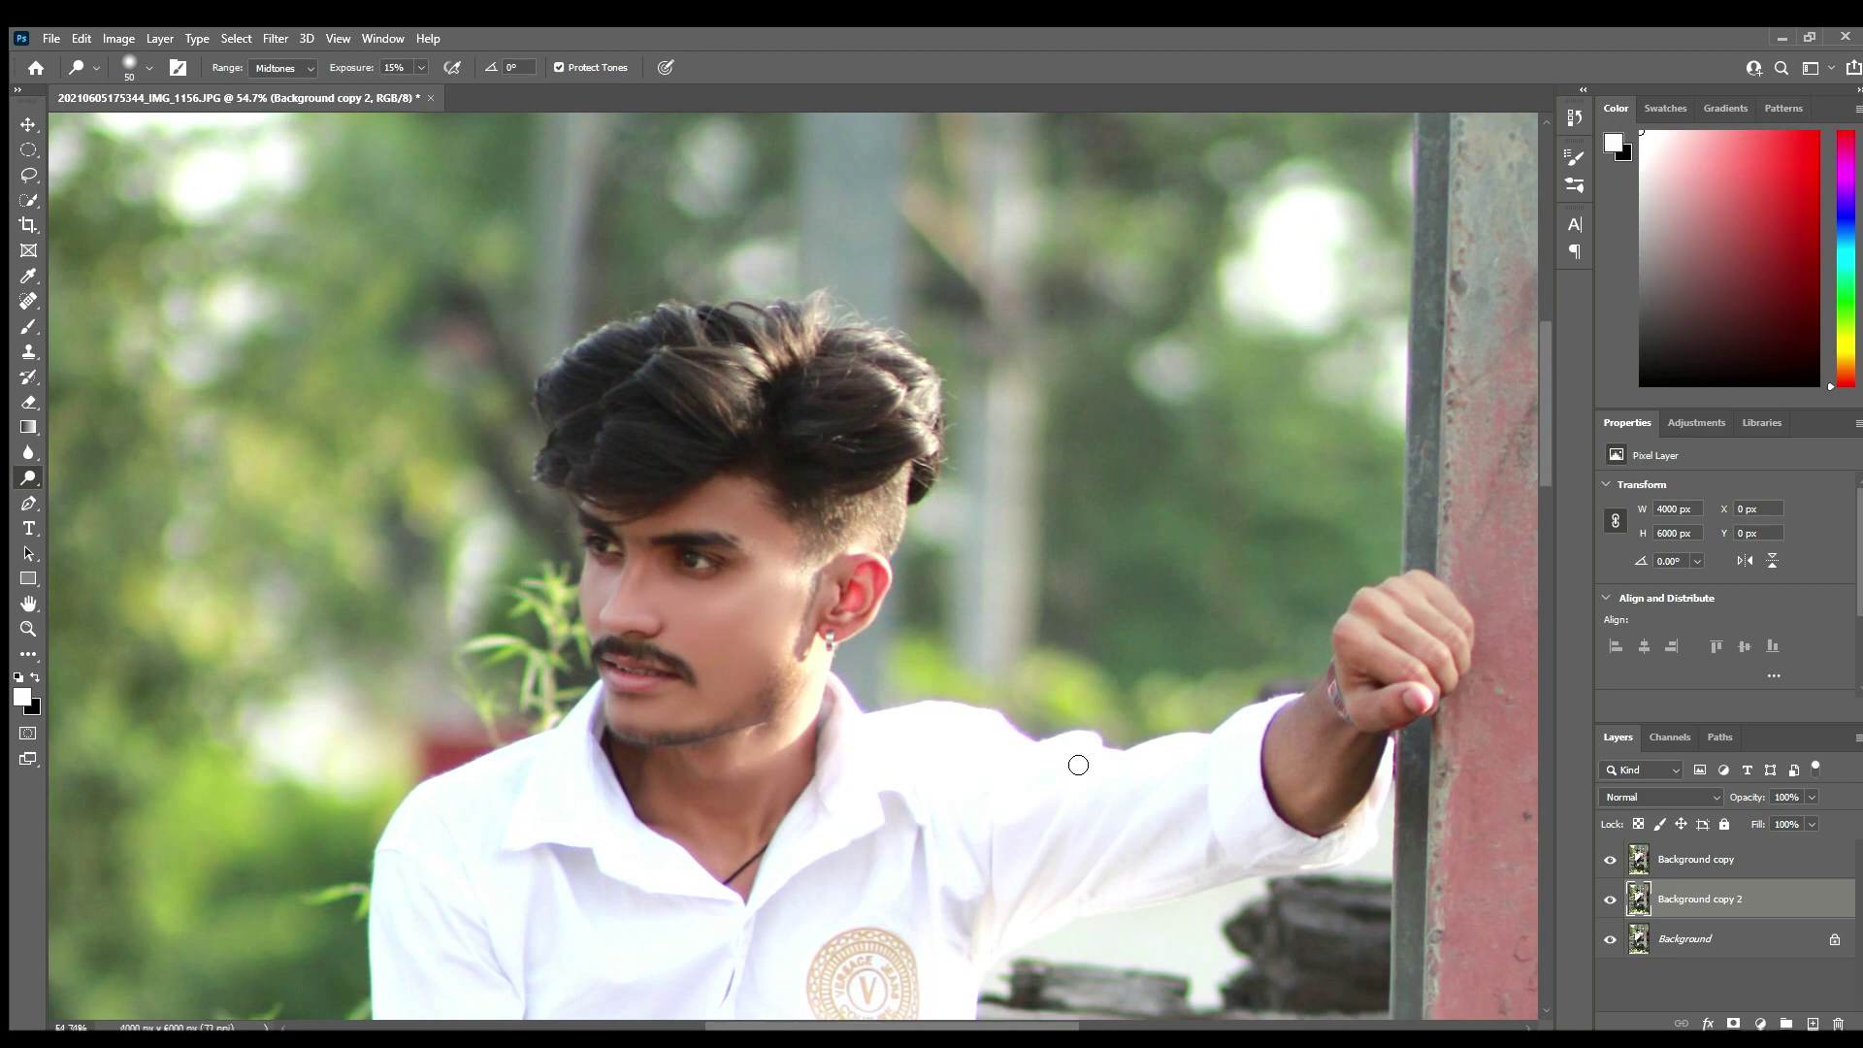
scroll(705, 638, up, 2)
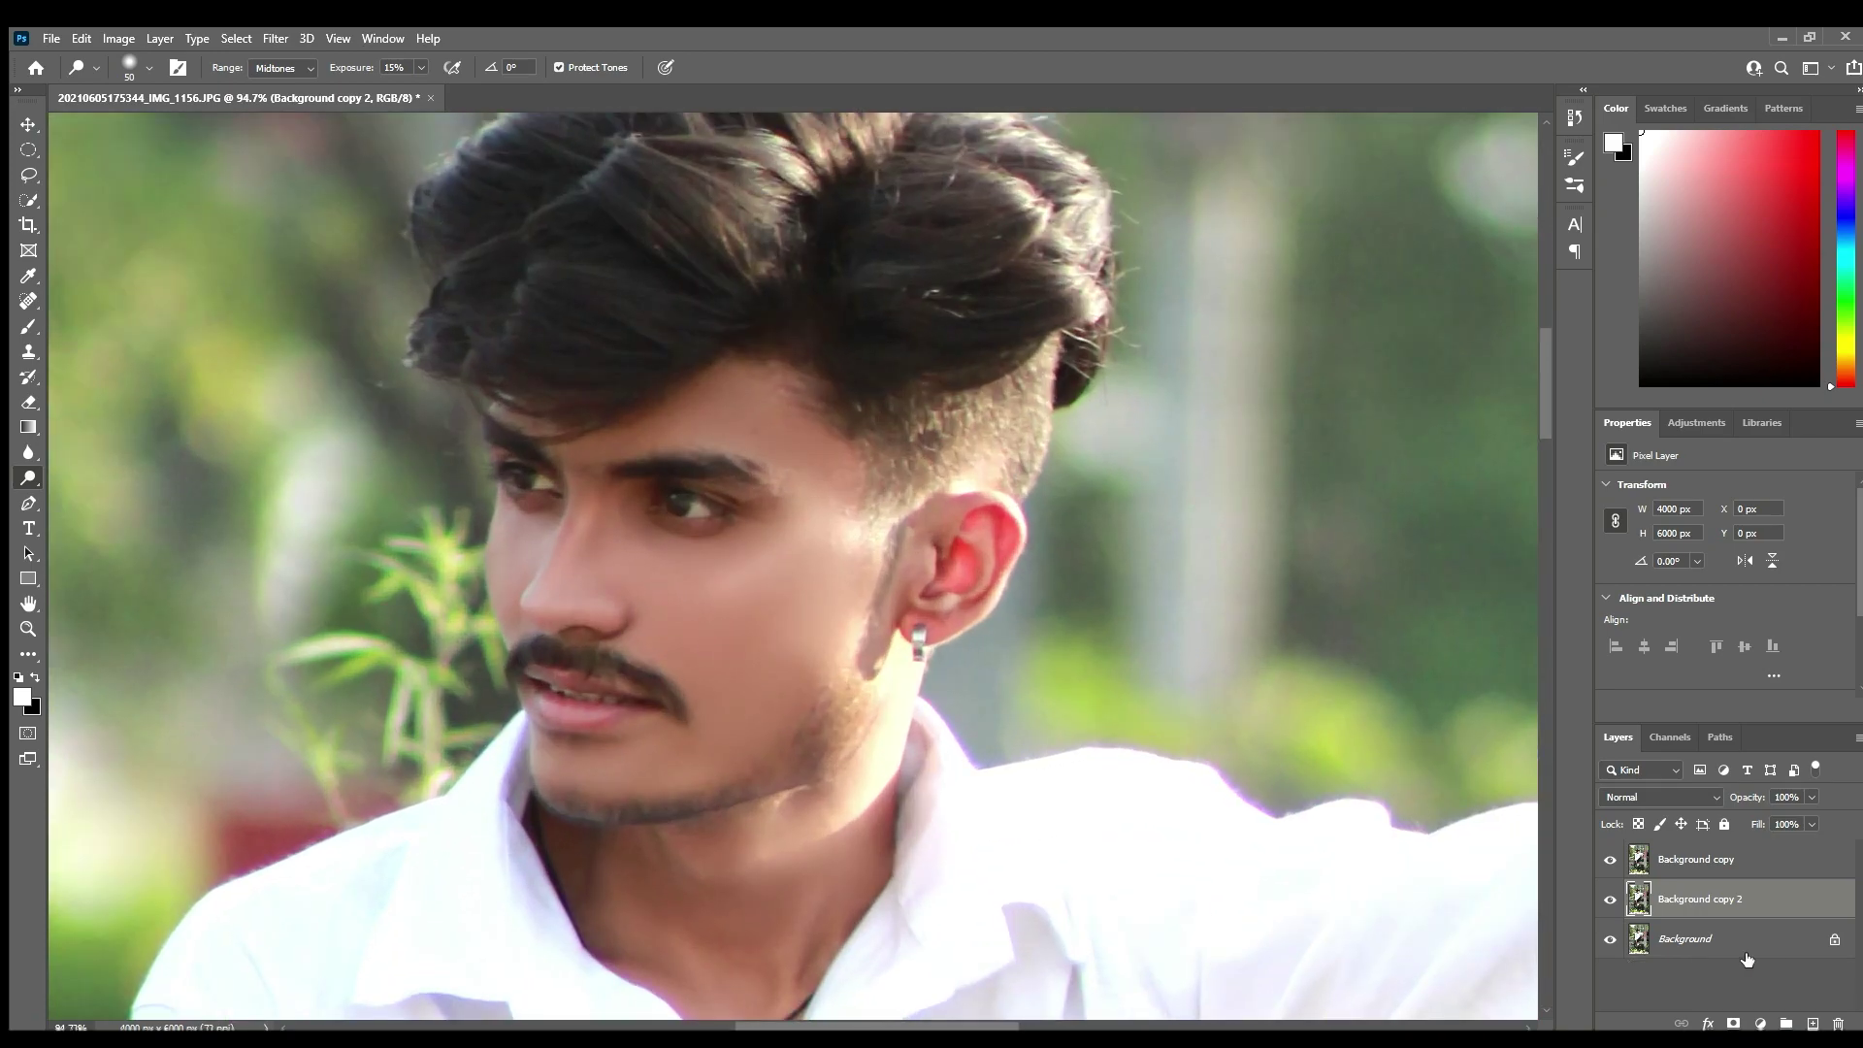
click(1612, 893)
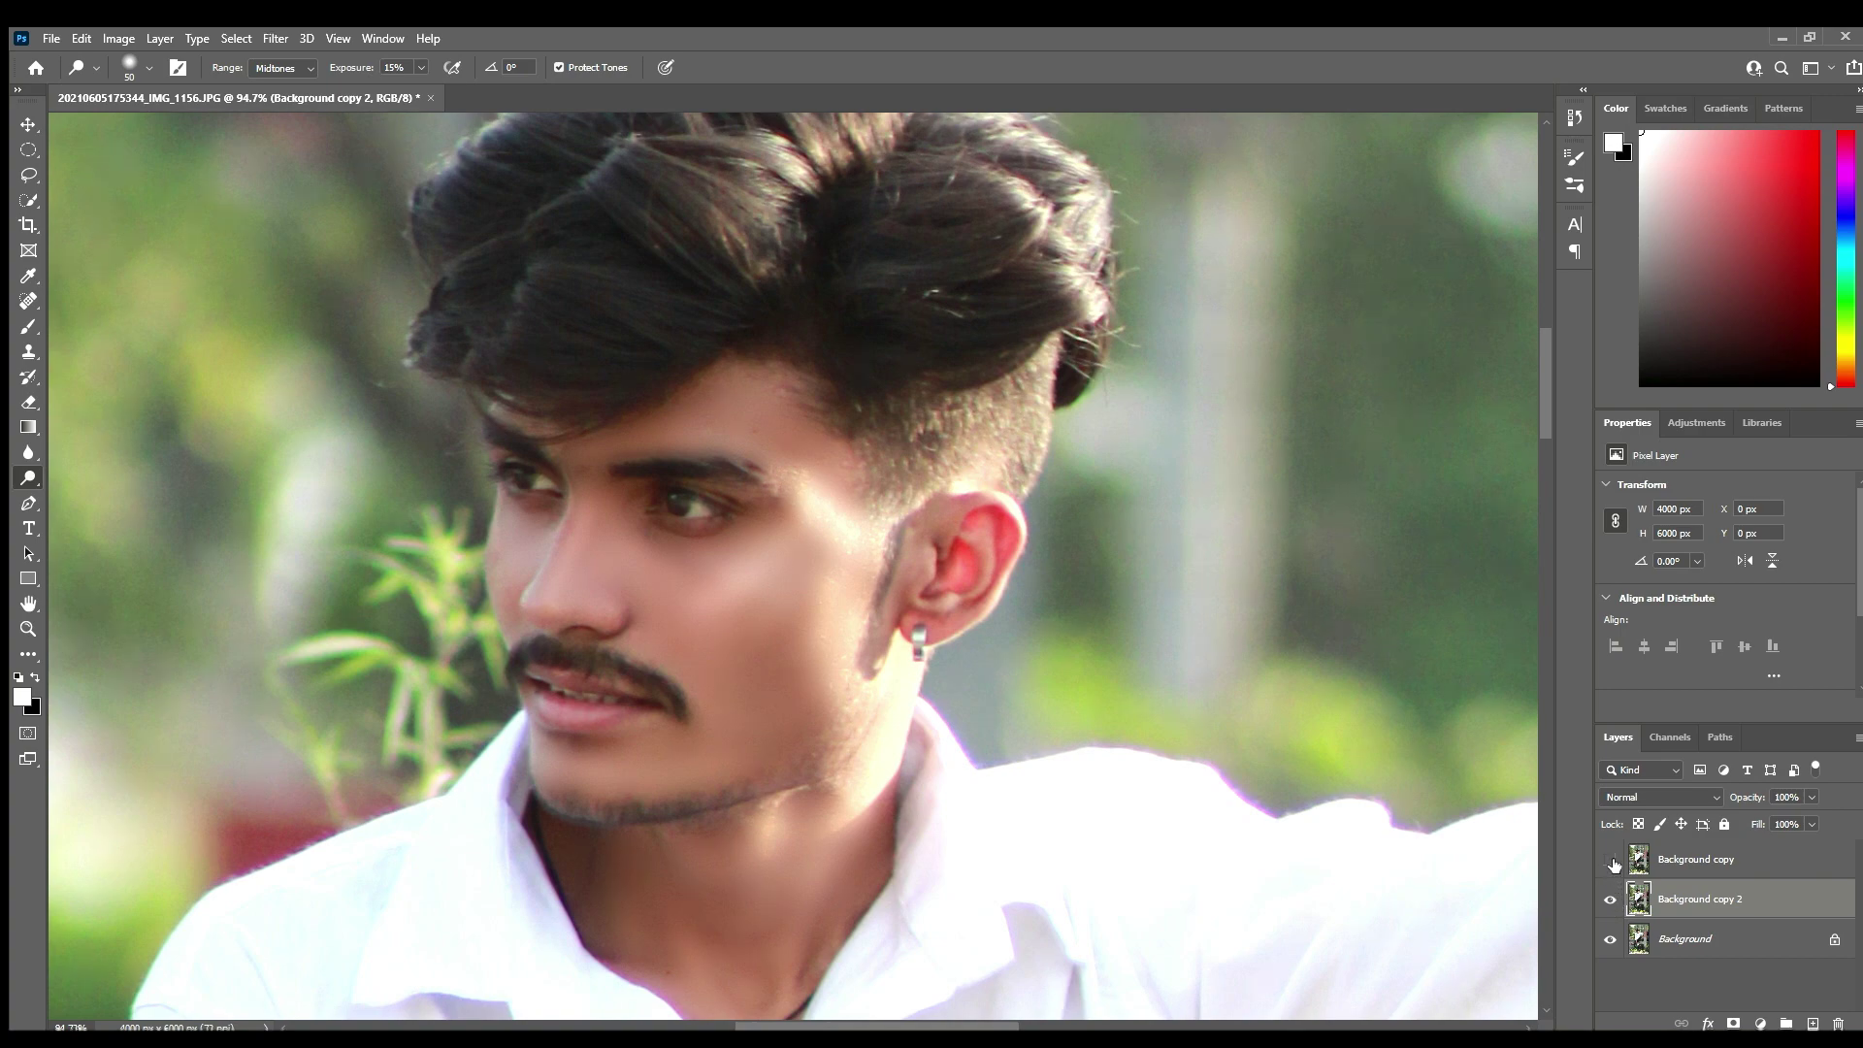
click(1611, 894)
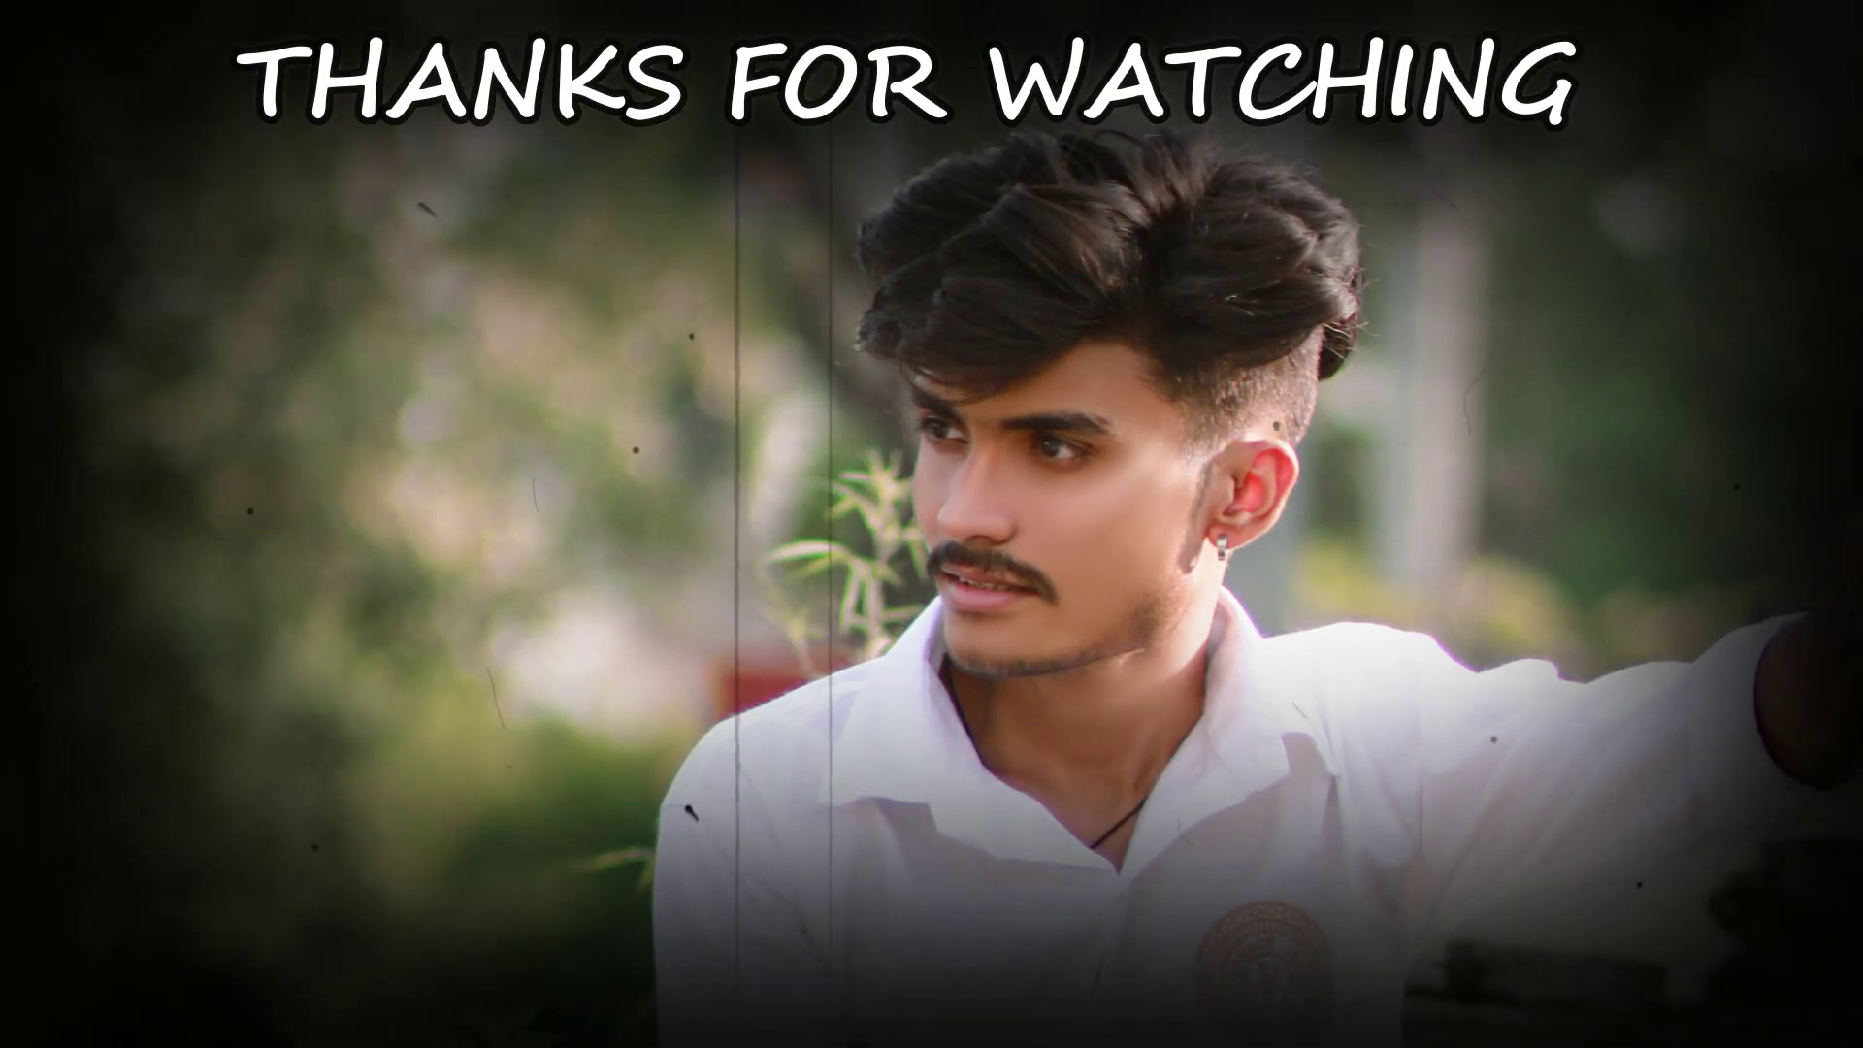